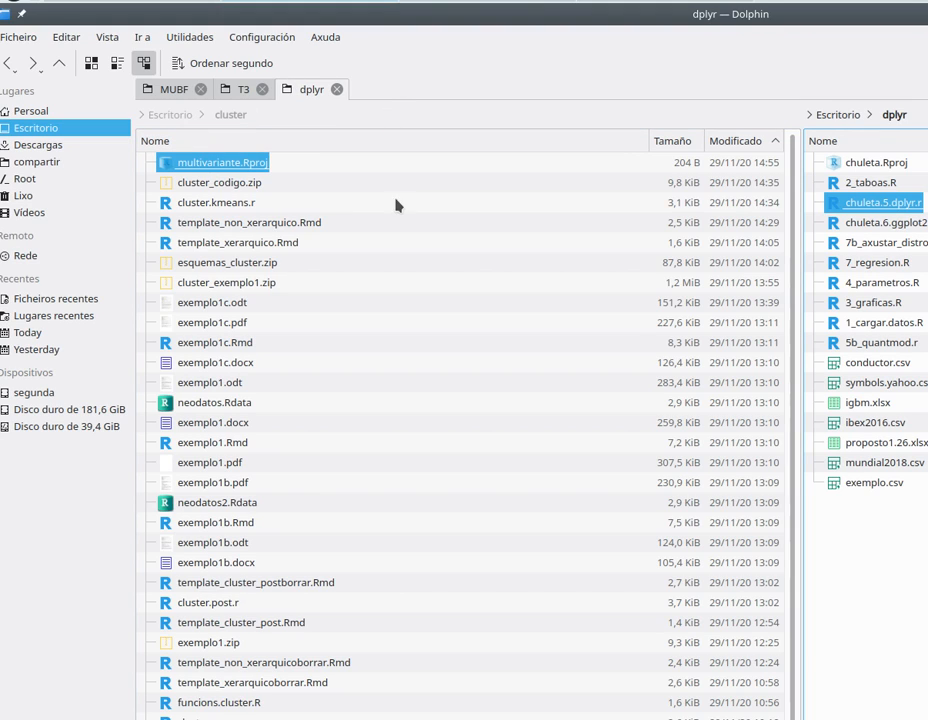
Step: Open the multivariante.Rproj project from the cluster folder in RStudio
left_click(304, 115)
left_click(335, 207)
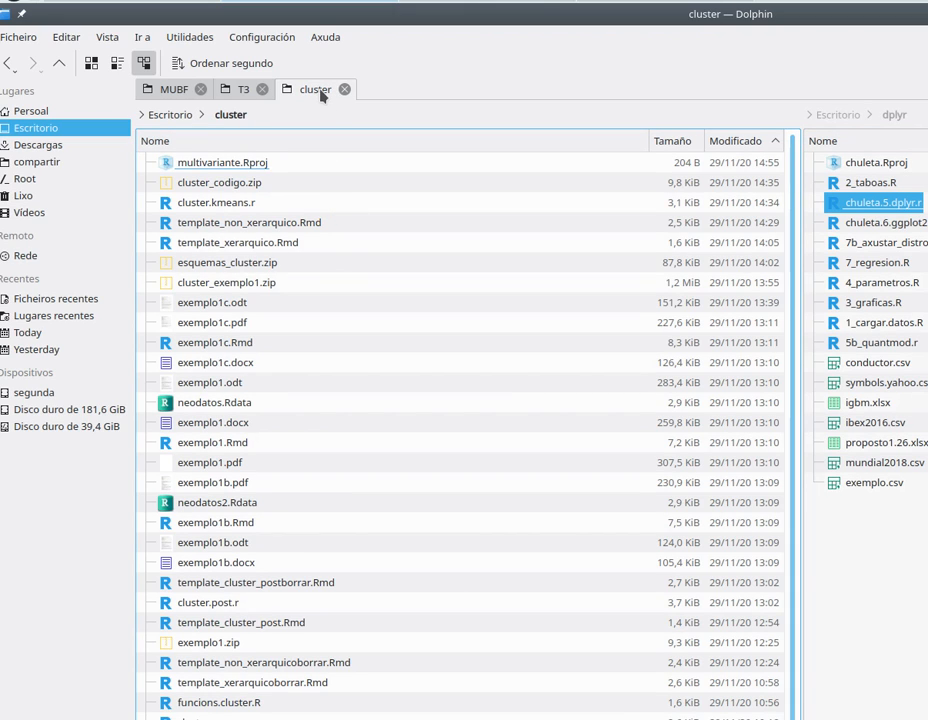
left_click_drag(212, 164, 415, 262)
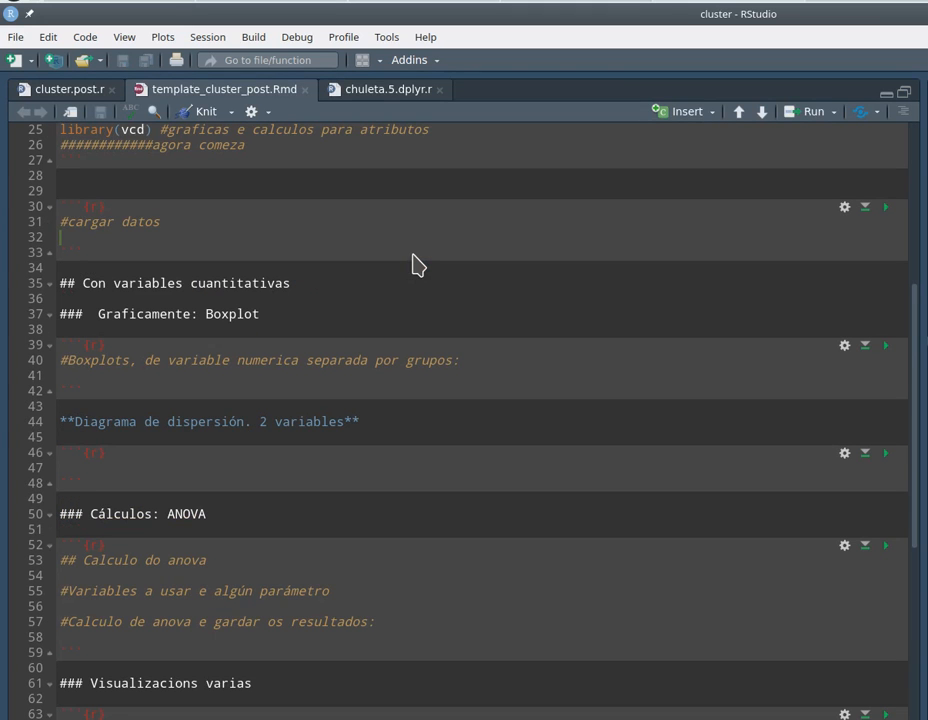
Step: Close the open files template_cluster_post.Rmd, cluster.post.r and chuleta.5.dplyr.r
left_click(305, 89)
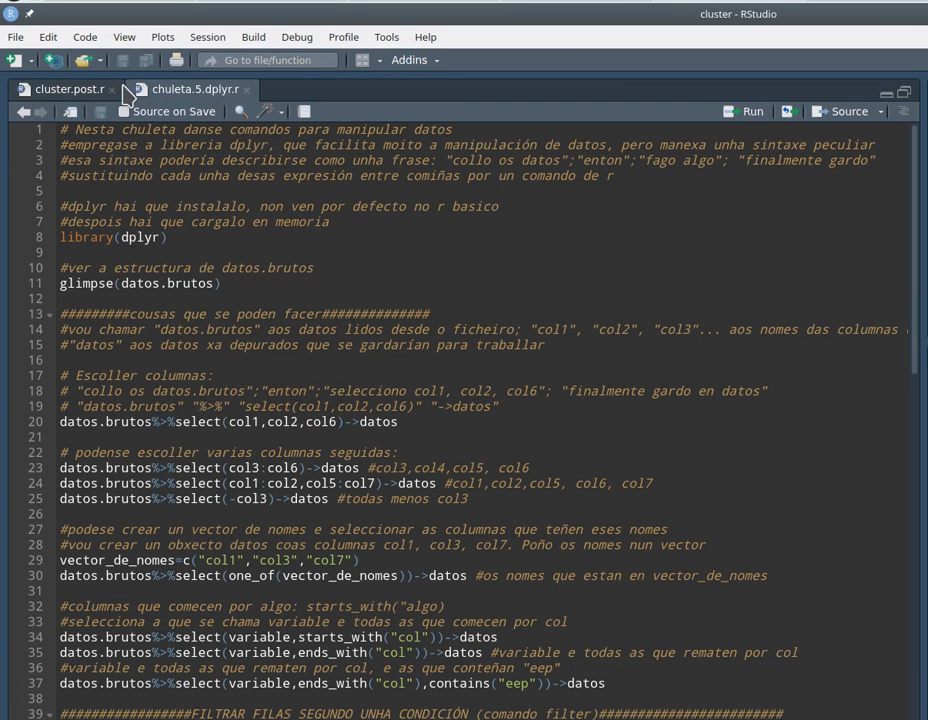
left_click(112, 89)
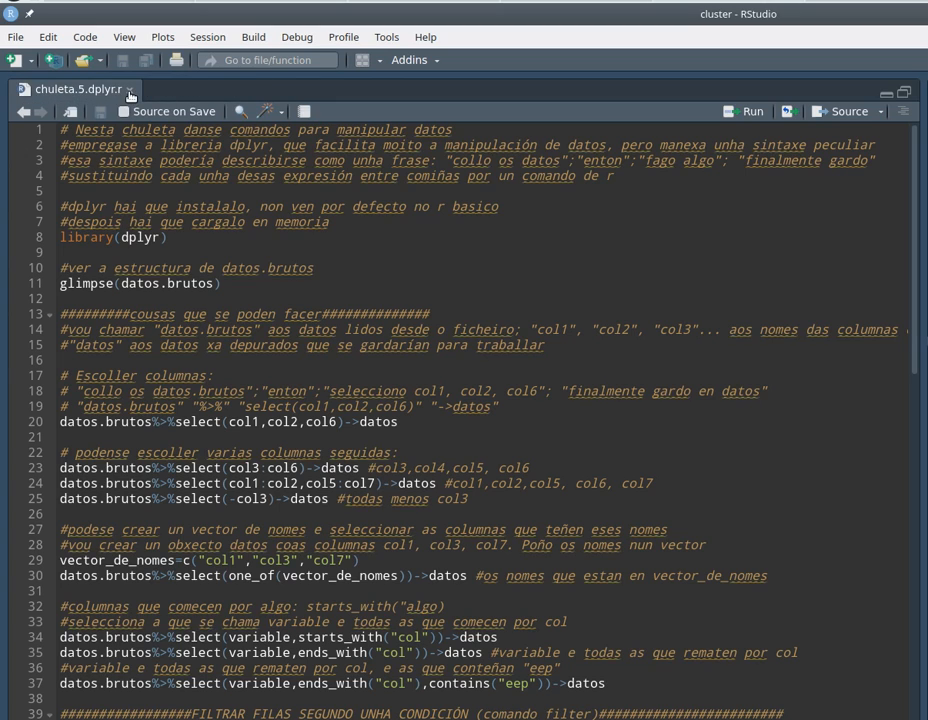
left_click(129, 90)
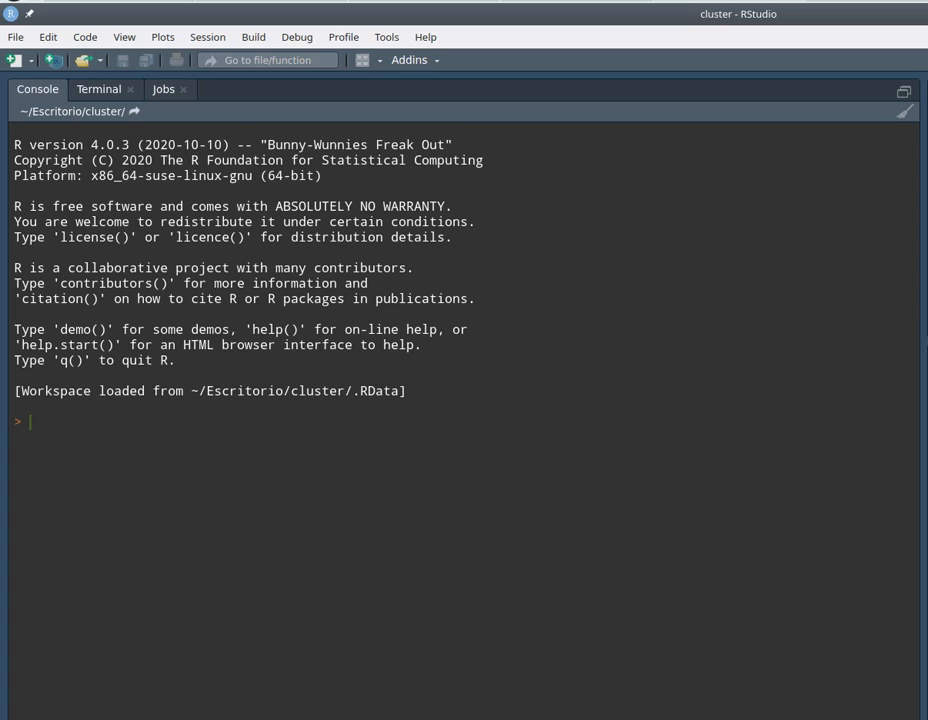
Step: Open template_cluster_post.Rmd and cluster.post.r from the project, and order them with cluster.post.r first
key("ctrl+1")
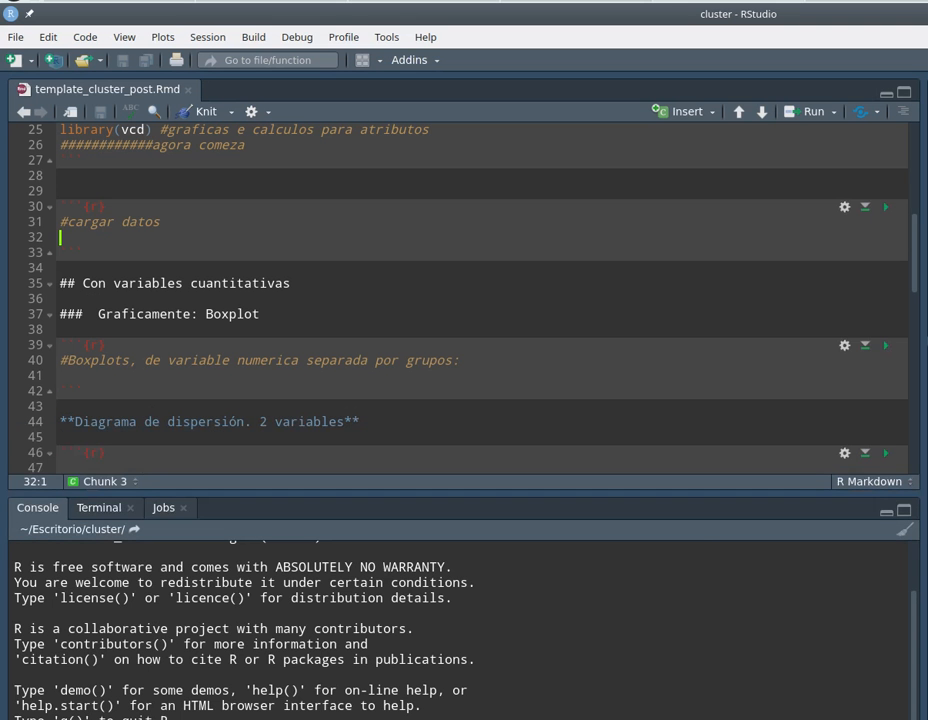
left_click_drag(654, 337, 879, 494)
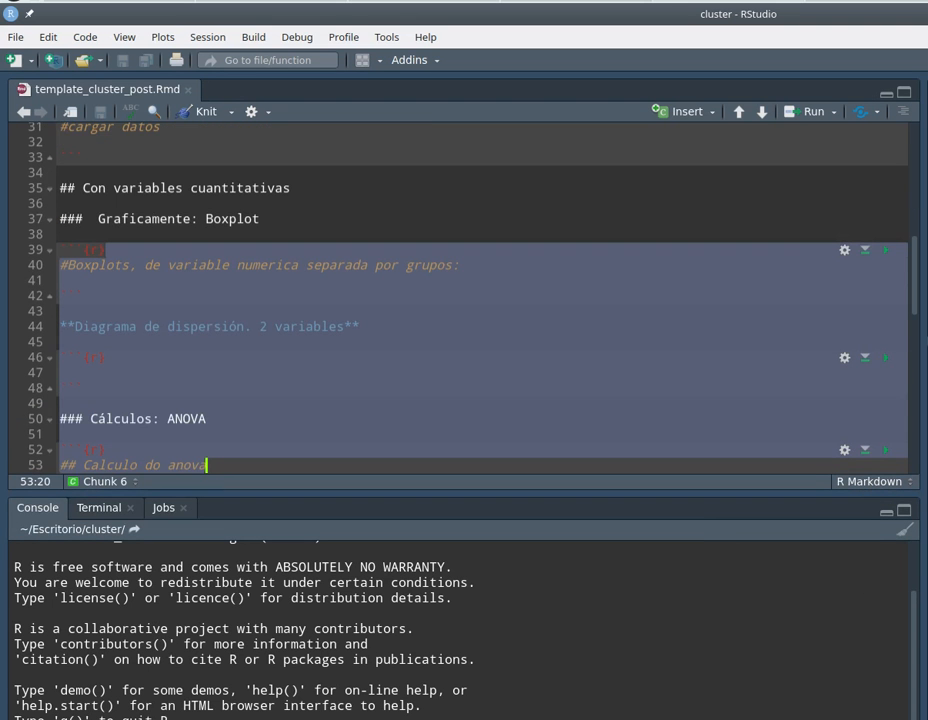
left_click(686, 323)
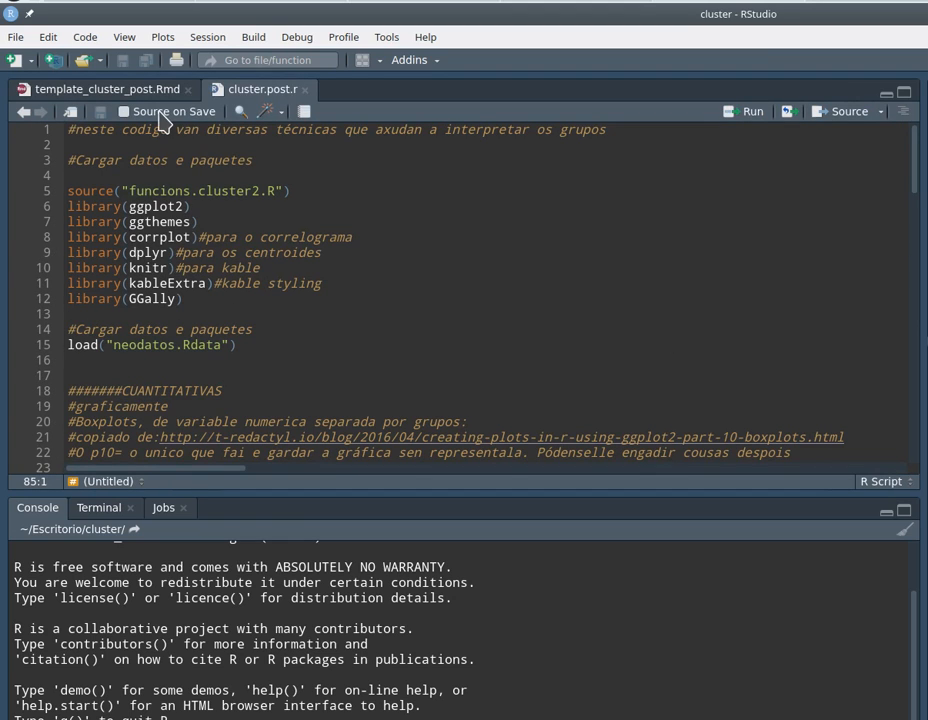
left_click_drag(150, 90, 300, 95)
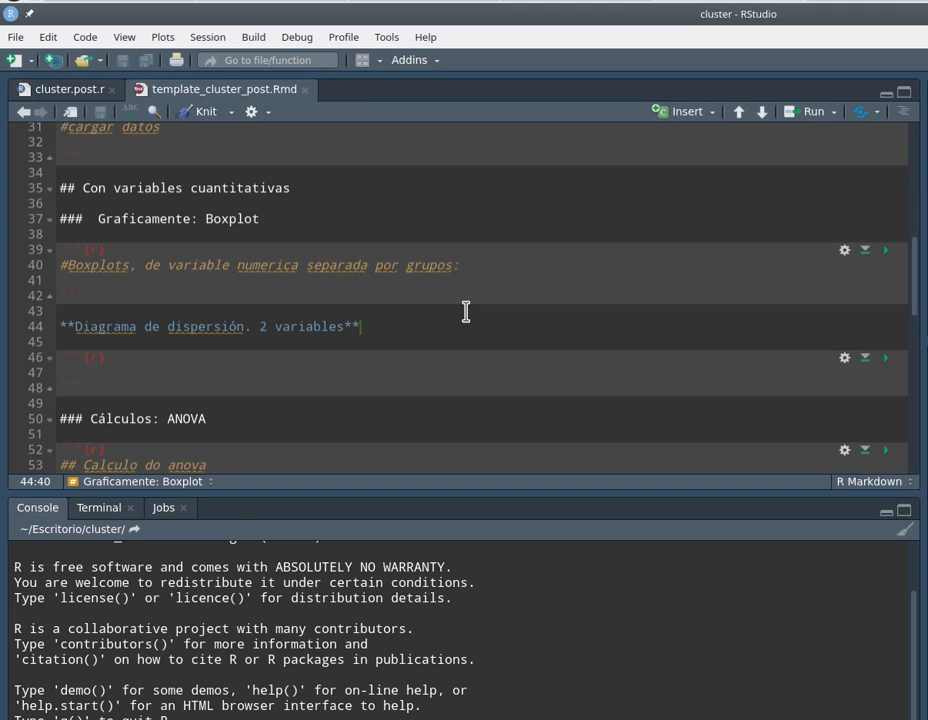
Step: Switch to Dolphin, open chuleta.5.dplyr.r from the dplyr folder in RStudio, and bring up cluster.post.r
left_click(294, 719)
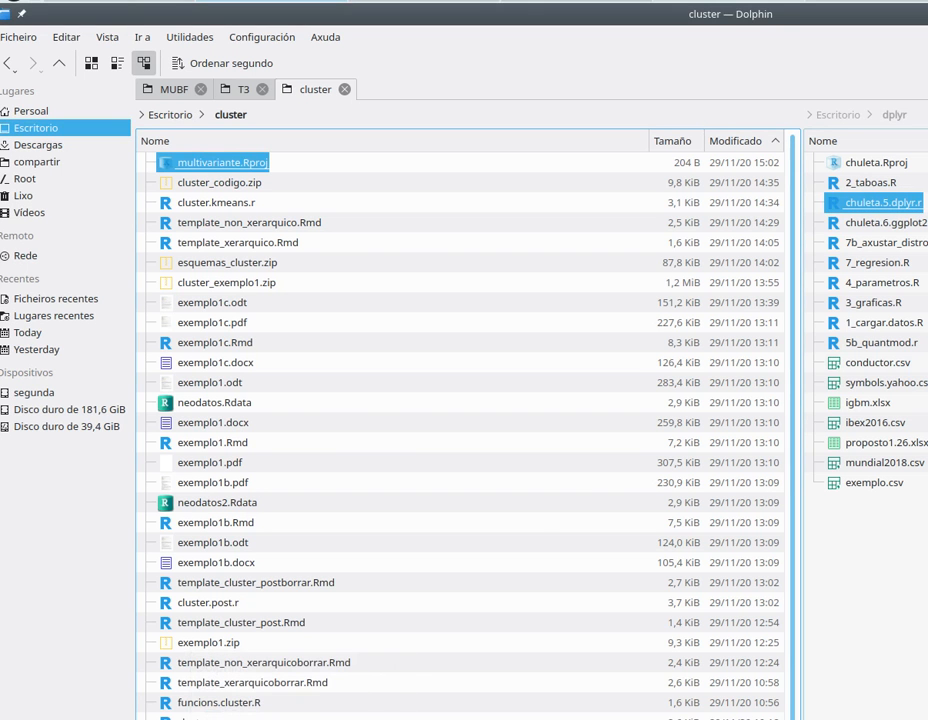
left_click(914, 206)
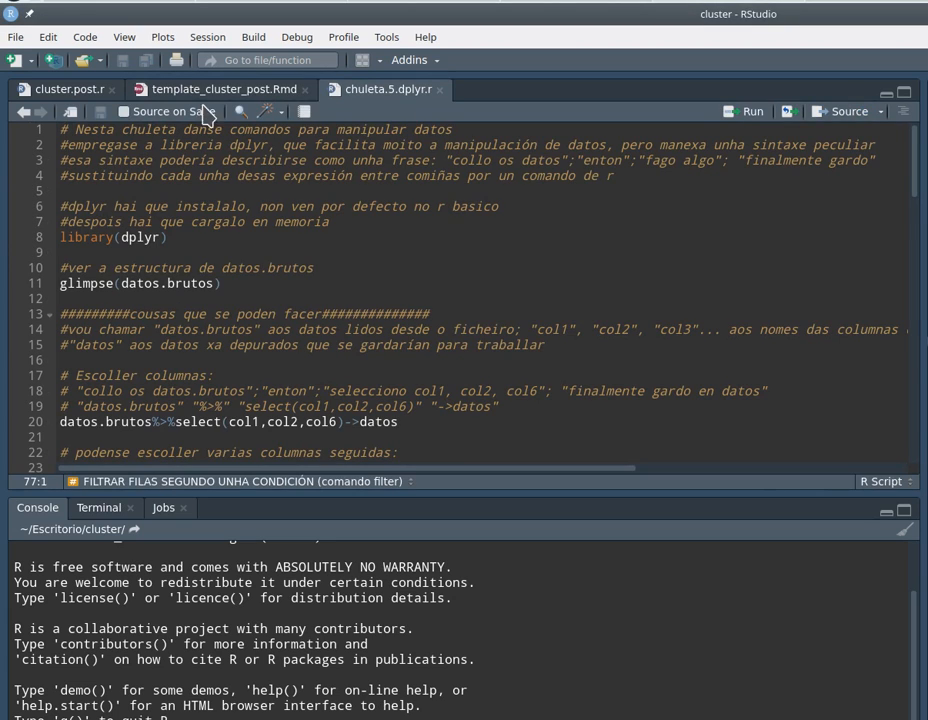
left_click(204, 92)
left_click(64, 90)
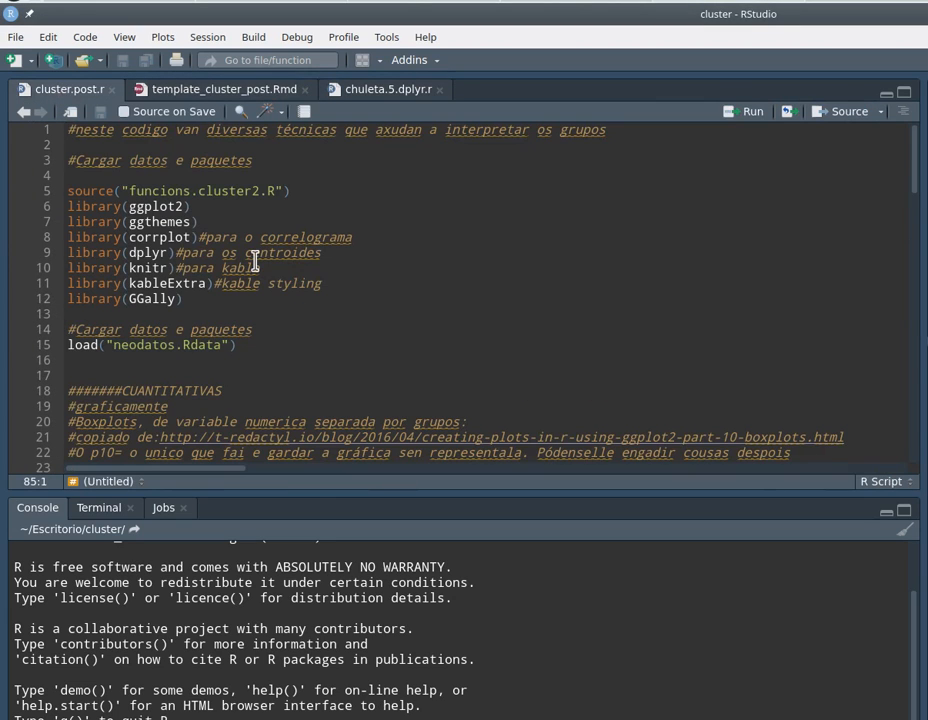
left_click(325, 255)
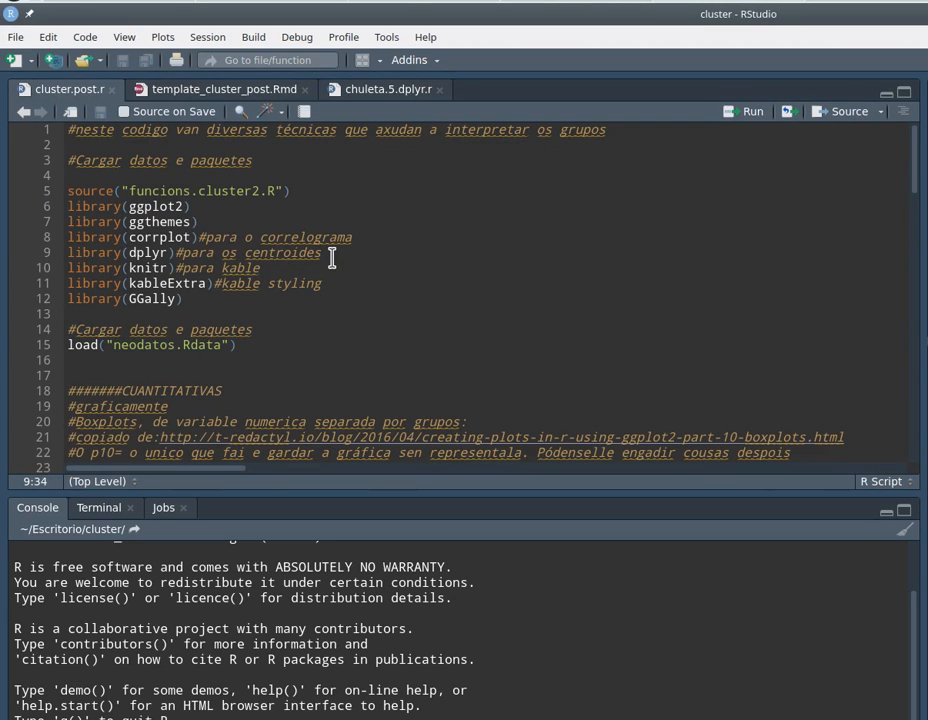
left_click(576, 1)
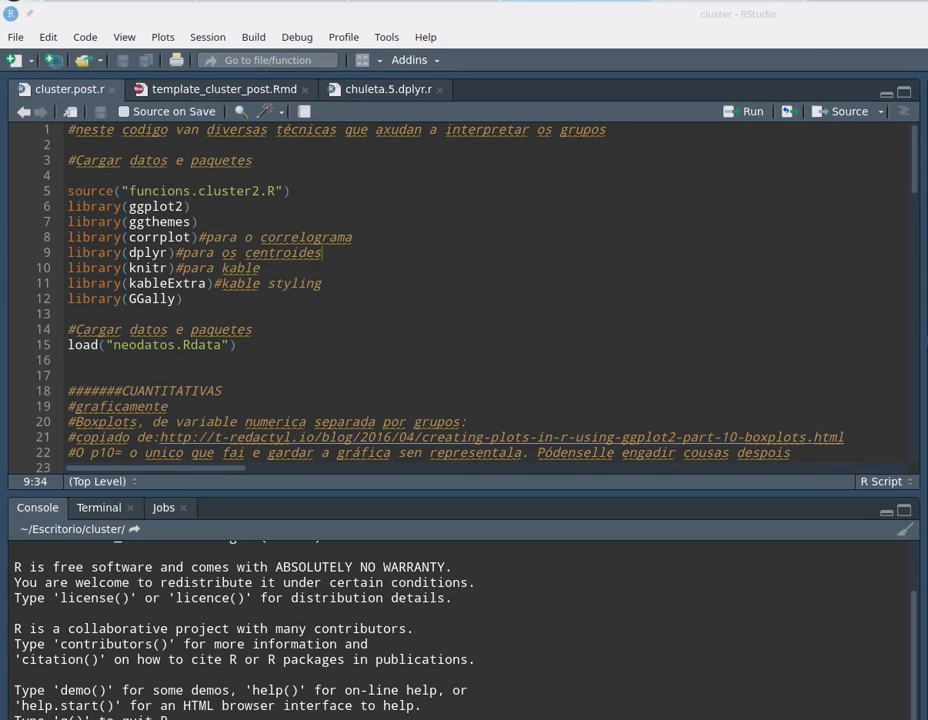
Step: Run the setup chunk and the chunk loading funcions.cluster2.R and the libraries in template_cluster_post.Rmd
left_click(213, 89)
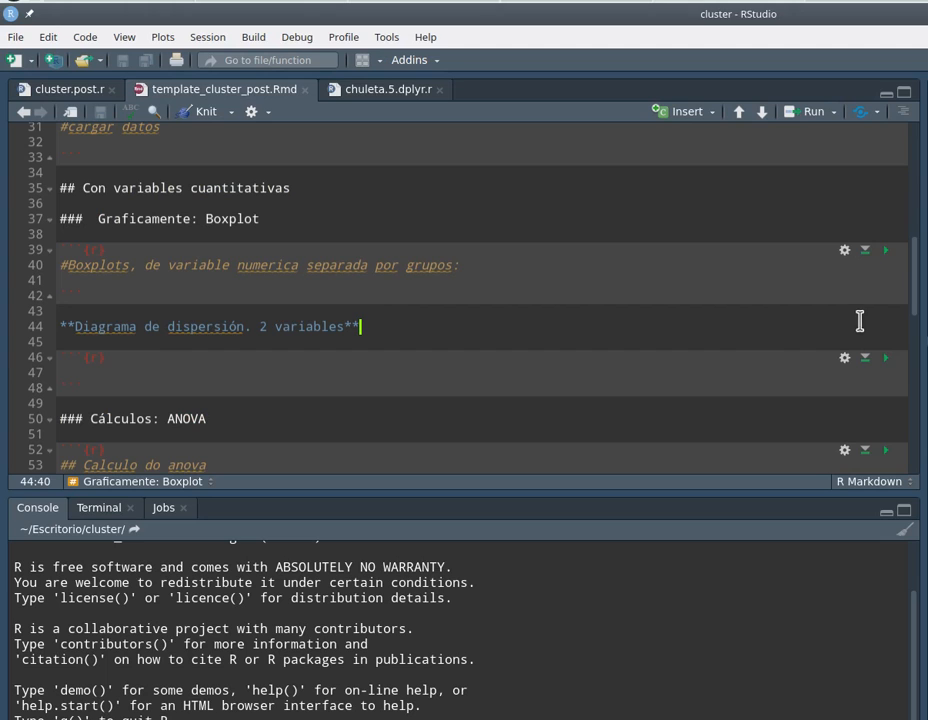
left_click_drag(918, 311, 907, 161)
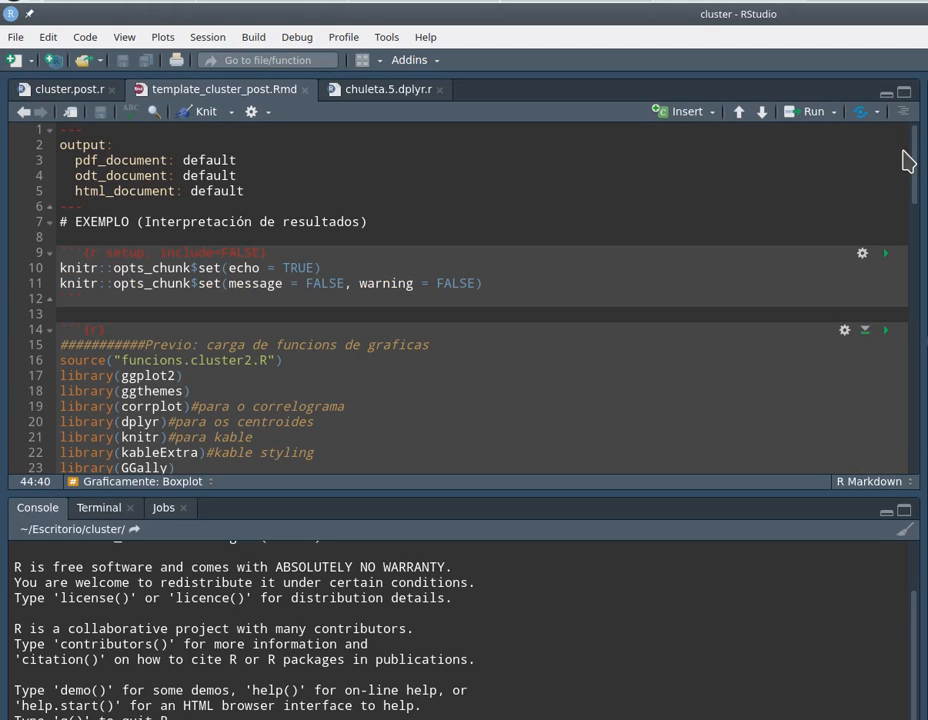
left_click(887, 254)
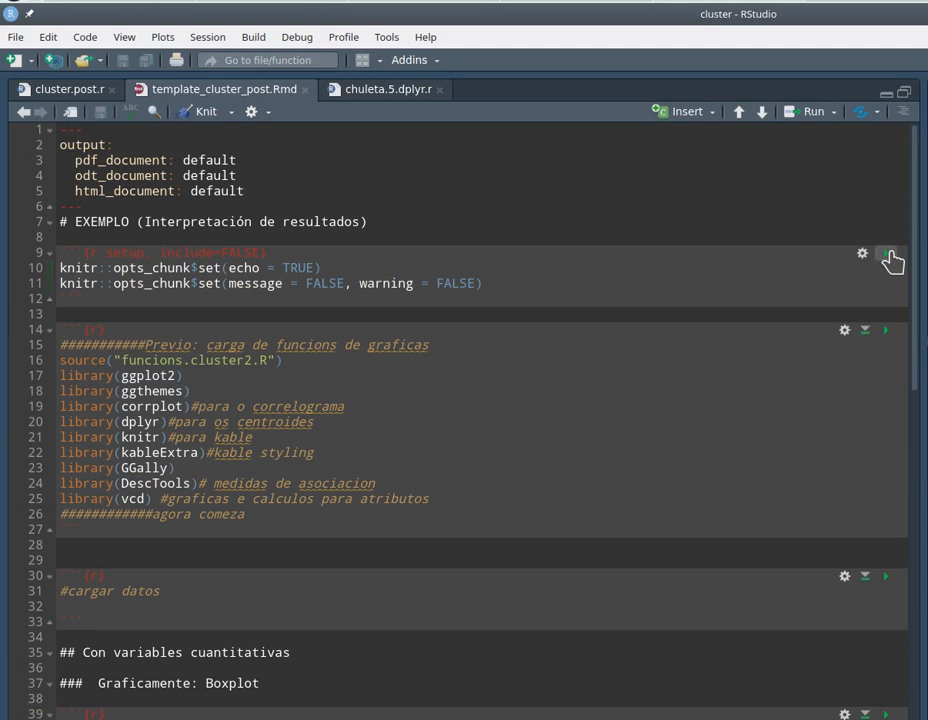
left_click(888, 330)
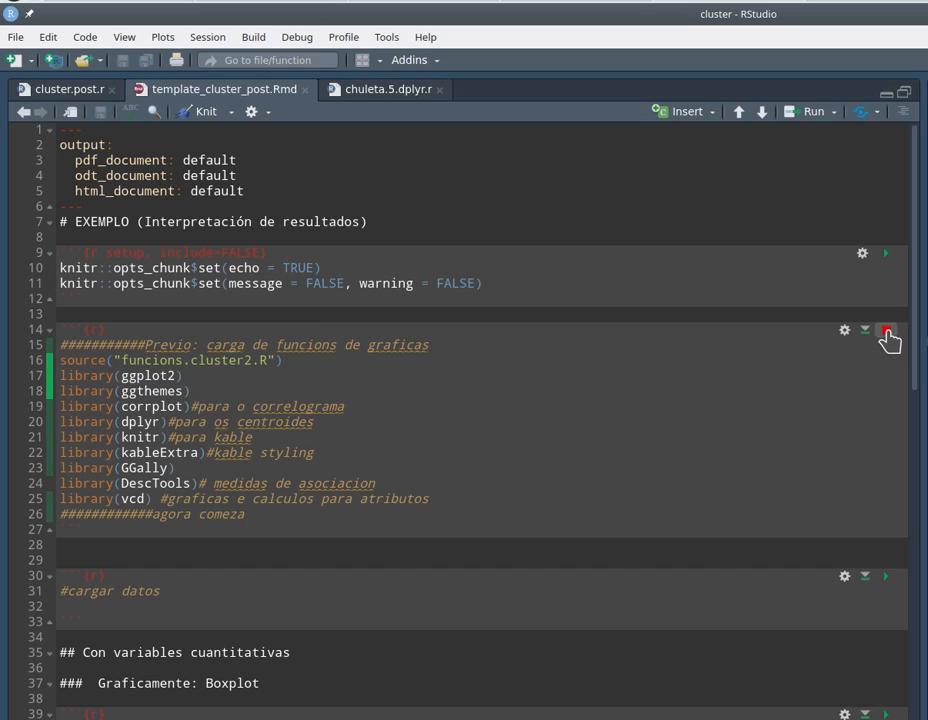
left_click_drag(290, 361, 60, 362)
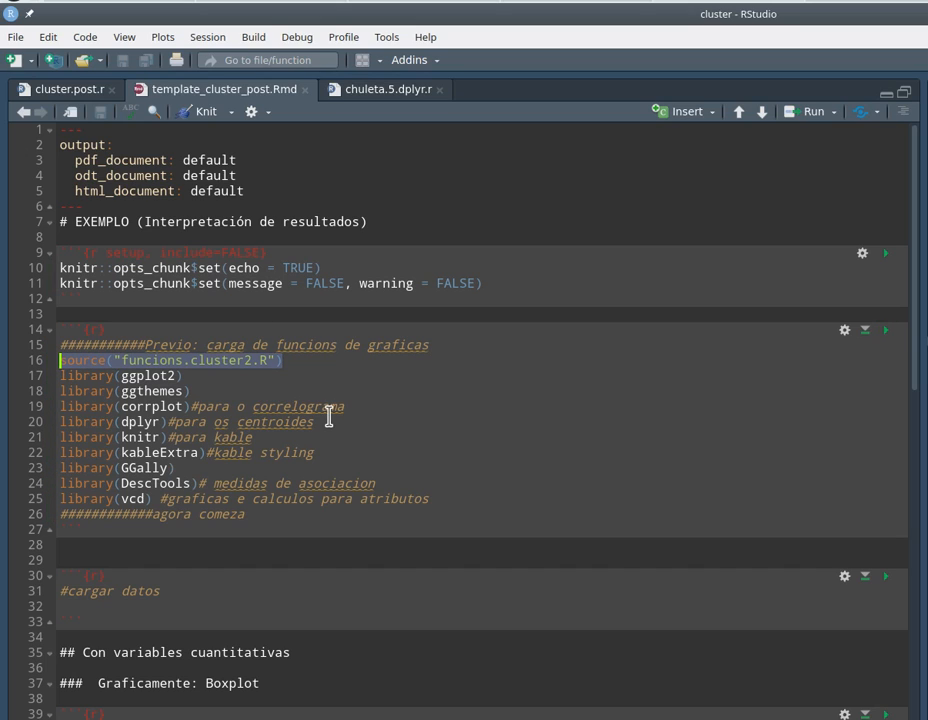
left_click(298, 367)
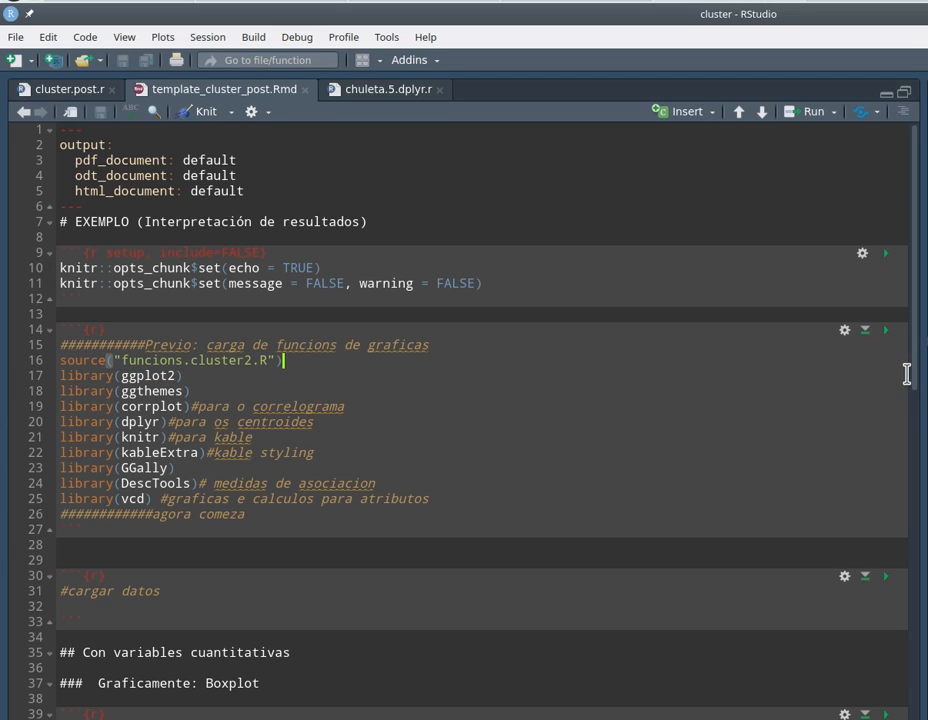
Step: Add load("neodatos.Rdata") to the "cargar datos" chunk and run that chunk
scroll(918, 400, "down", 3)
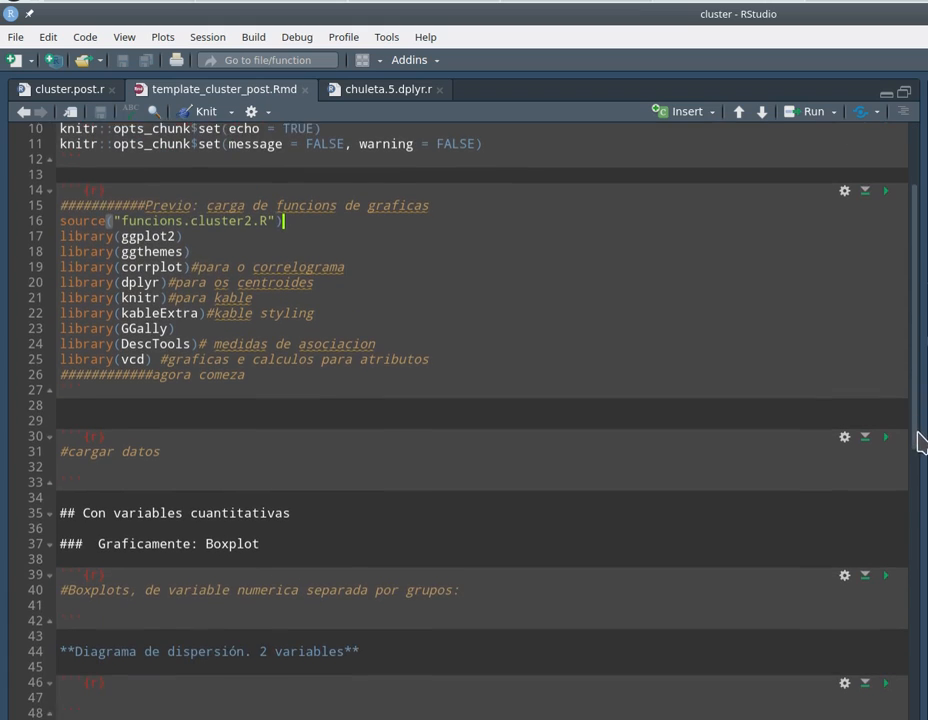
left_click(176, 457)
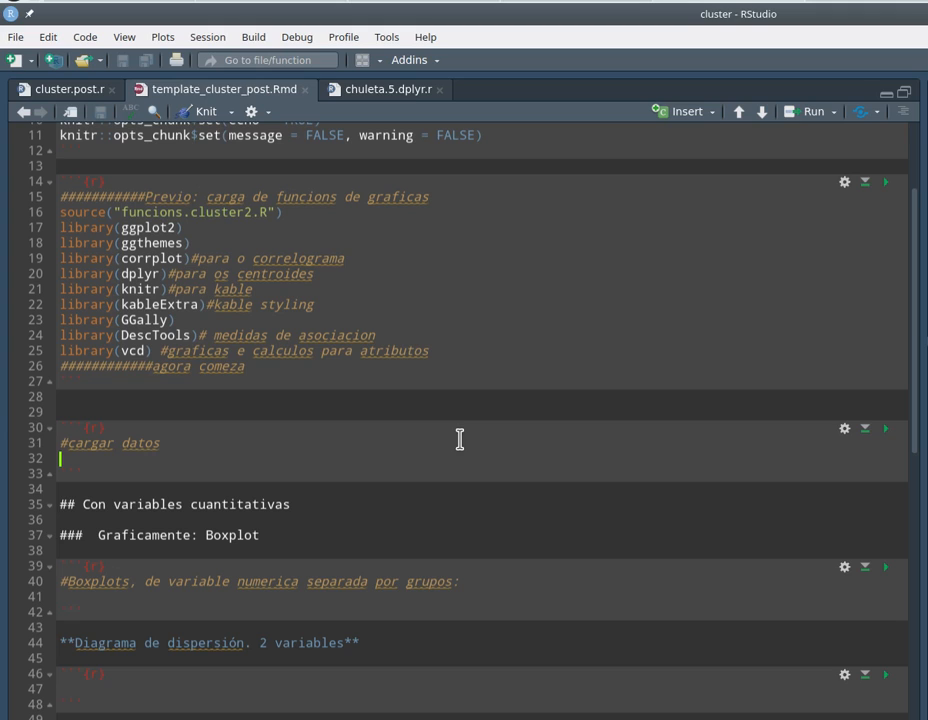
type("l")
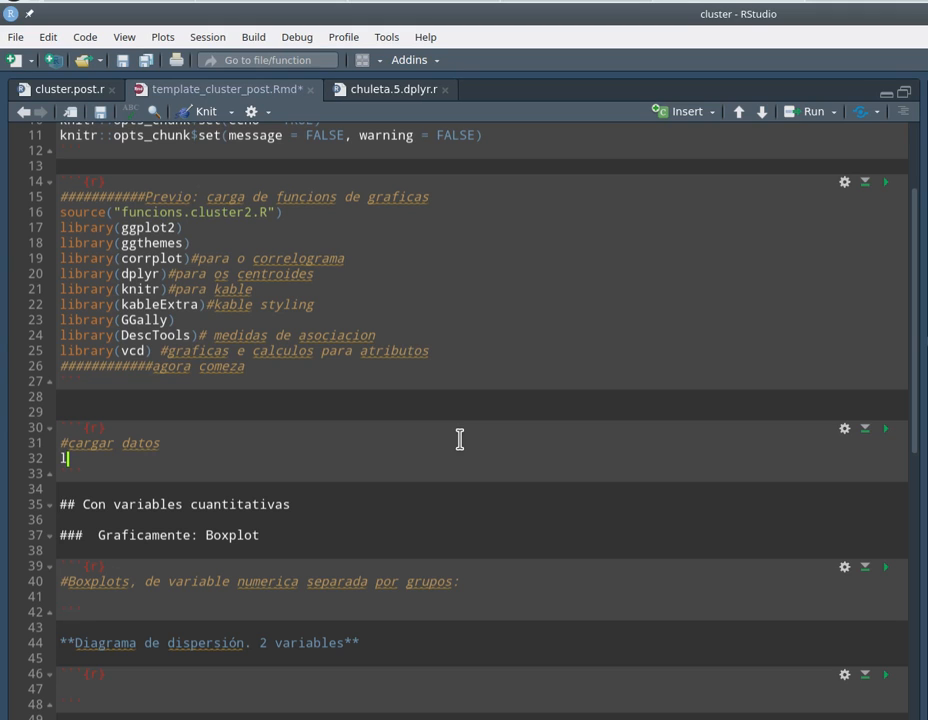
type("oad(\"ne")
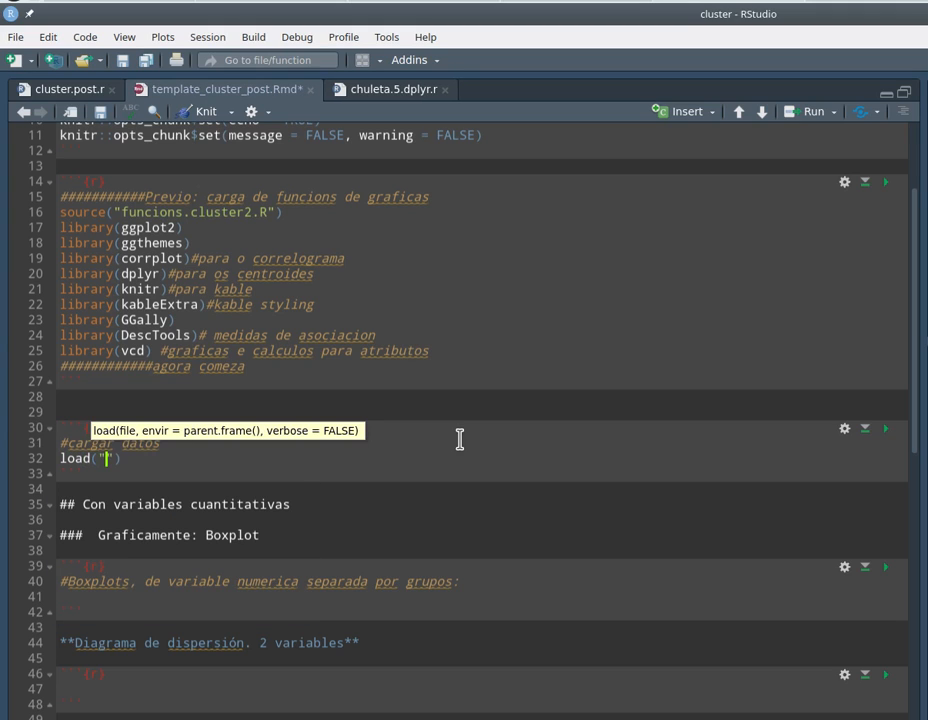
type("o")
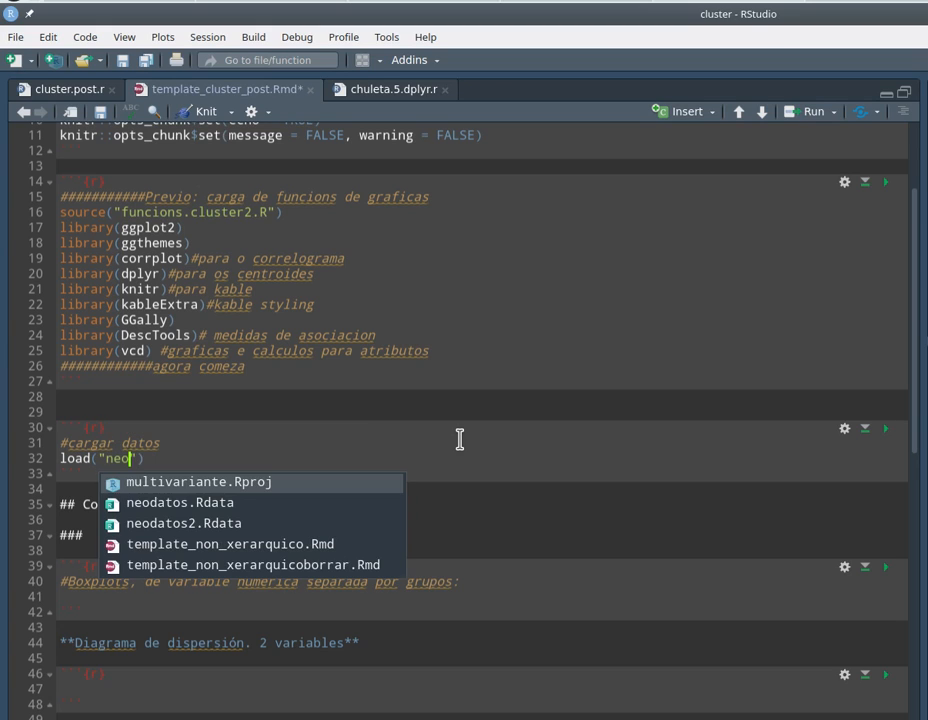
key("Down")
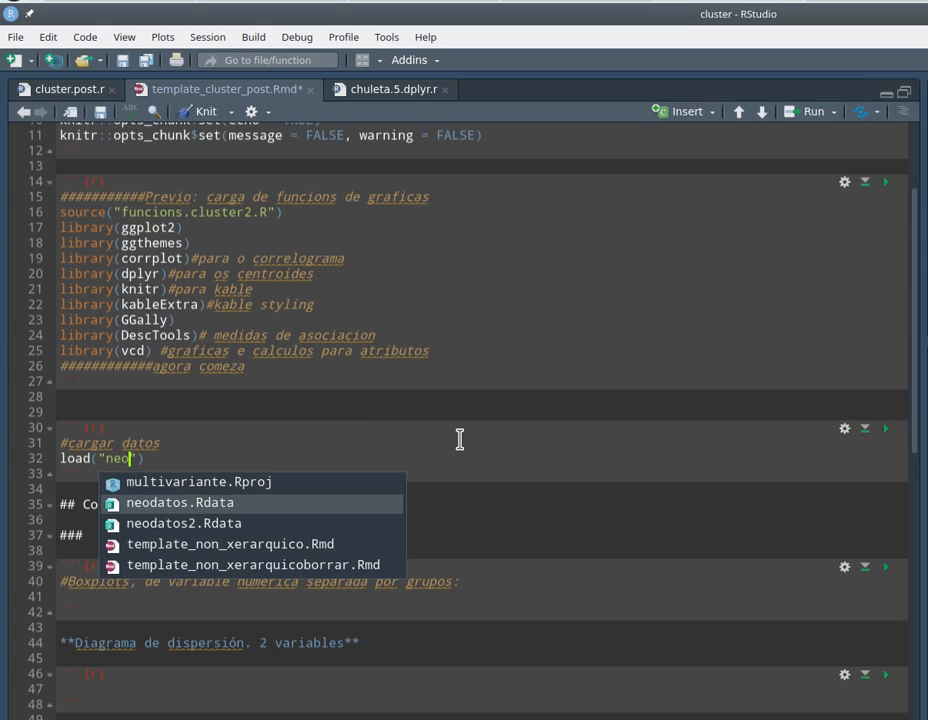
key("Return")
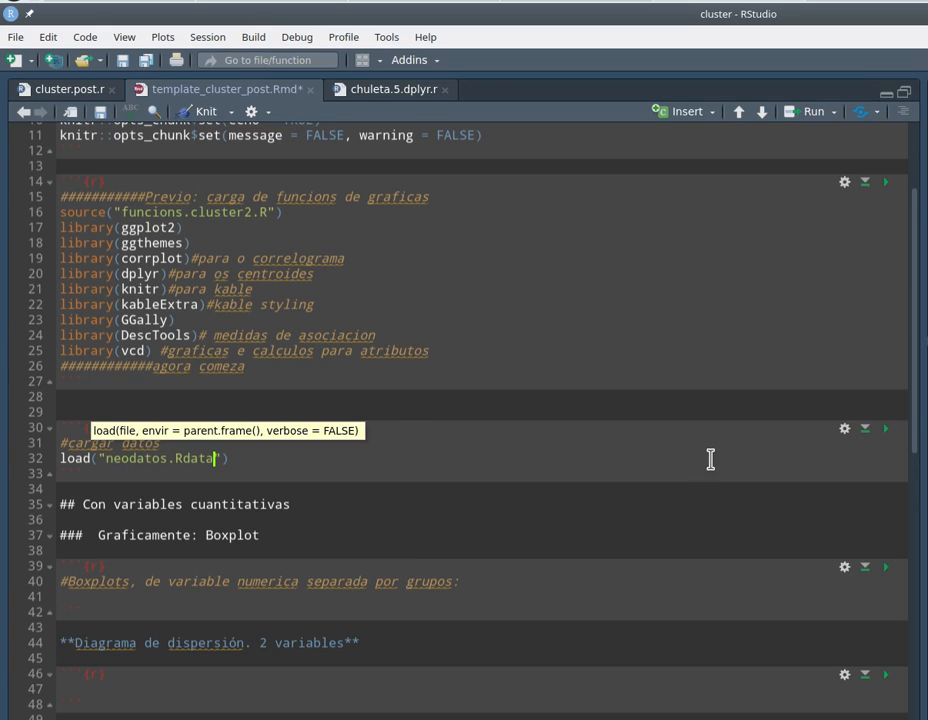
left_click(886, 429)
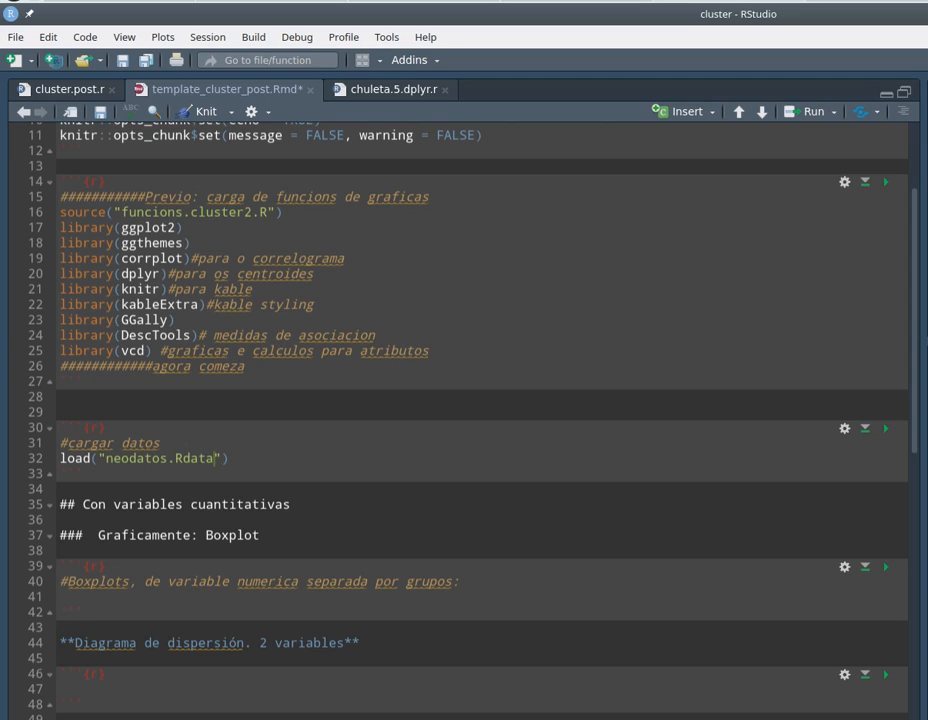
Step: Examine the "Con variables cuantitativas" section and its boxplot chunk in the template
left_click(251, 457)
scroll(915, 460, "down", 2)
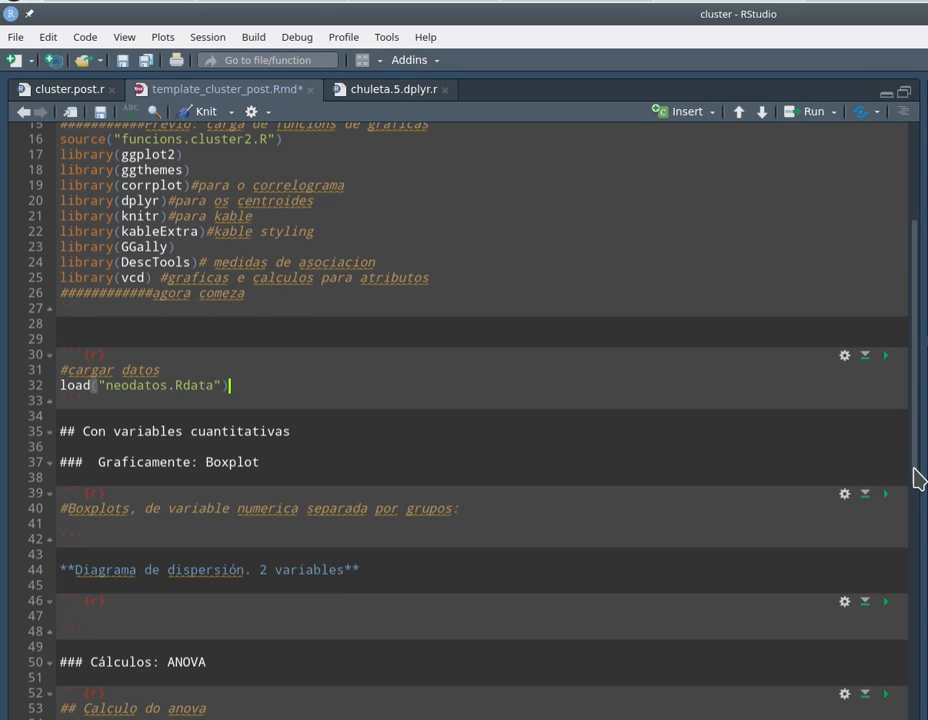
scroll(918, 485, "down", 1)
scroll(917, 492, "down", 2)
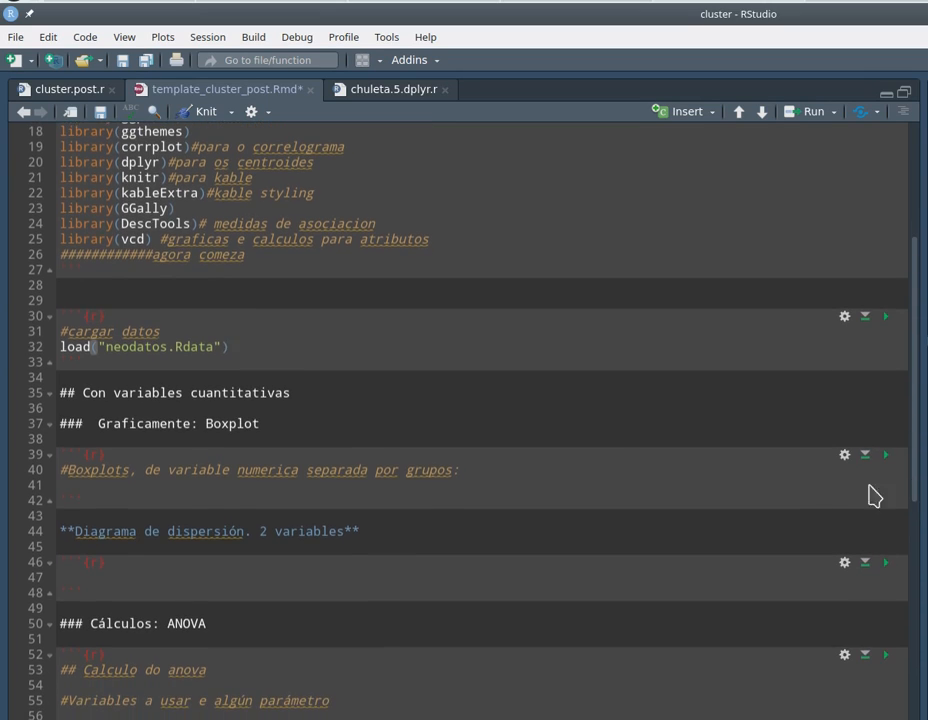
left_click(300, 393)
left_click(286, 423)
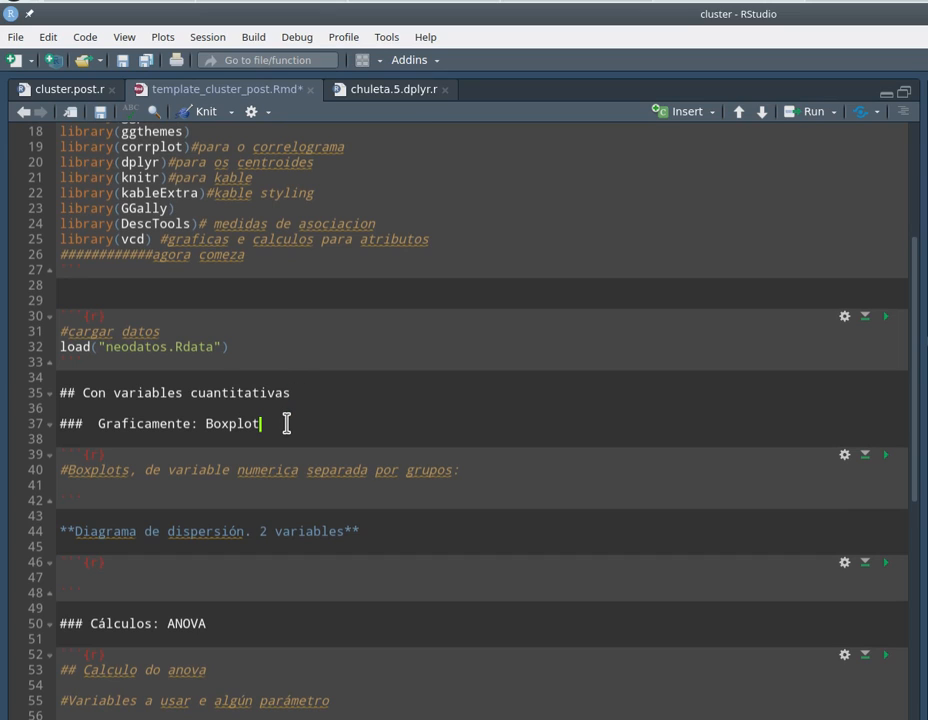
left_click(251, 379)
left_click(288, 433)
left_click(218, 486)
left_click_drag(61, 472, 150, 474)
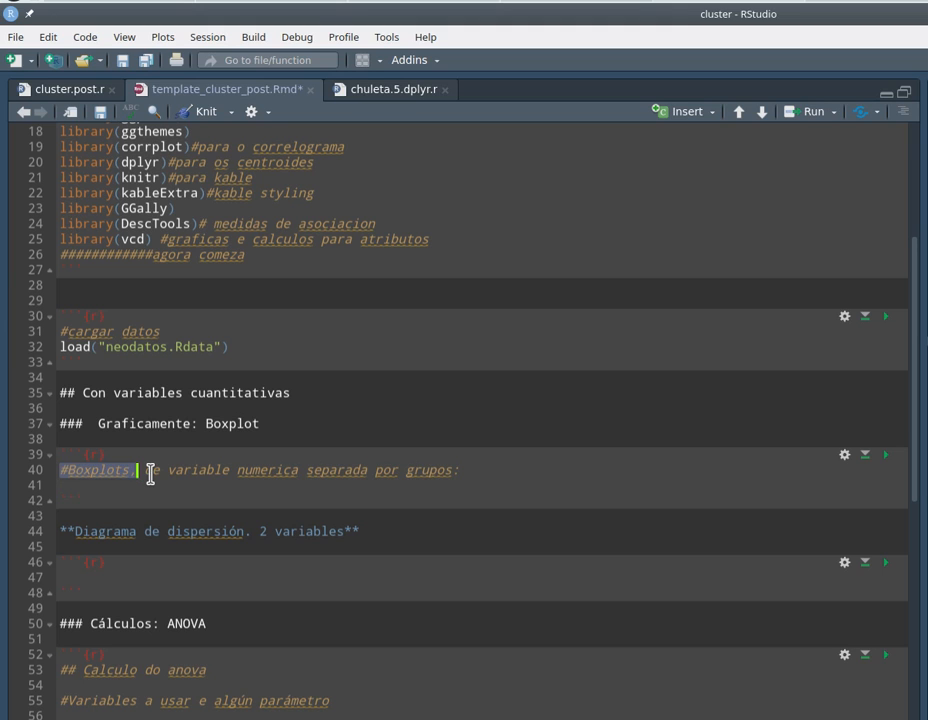
Step: Copy the p10 ggplot boxplot code from cluster.post.r into the Boxplots chunk of template_cluster_post.Rmd
left_click(246, 487)
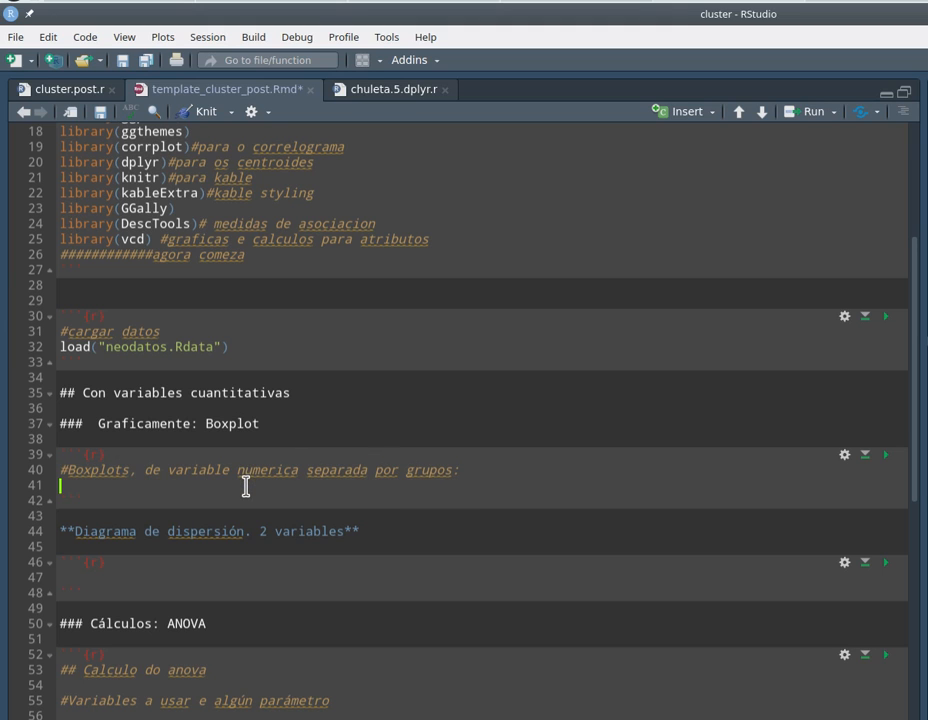
left_click(75, 89)
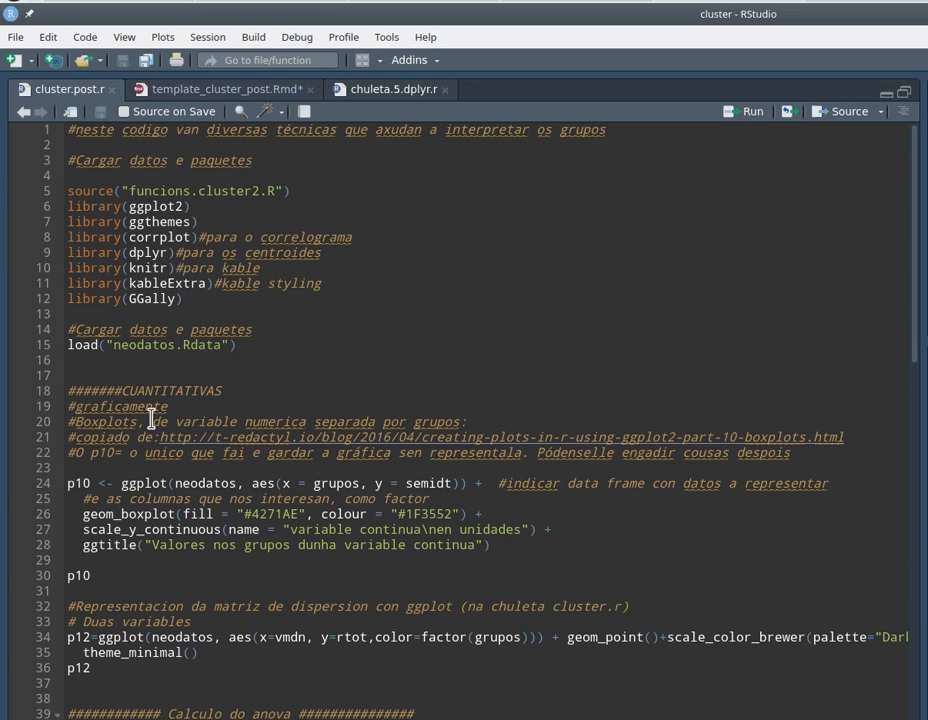
left_click_drag(67, 483, 108, 583)
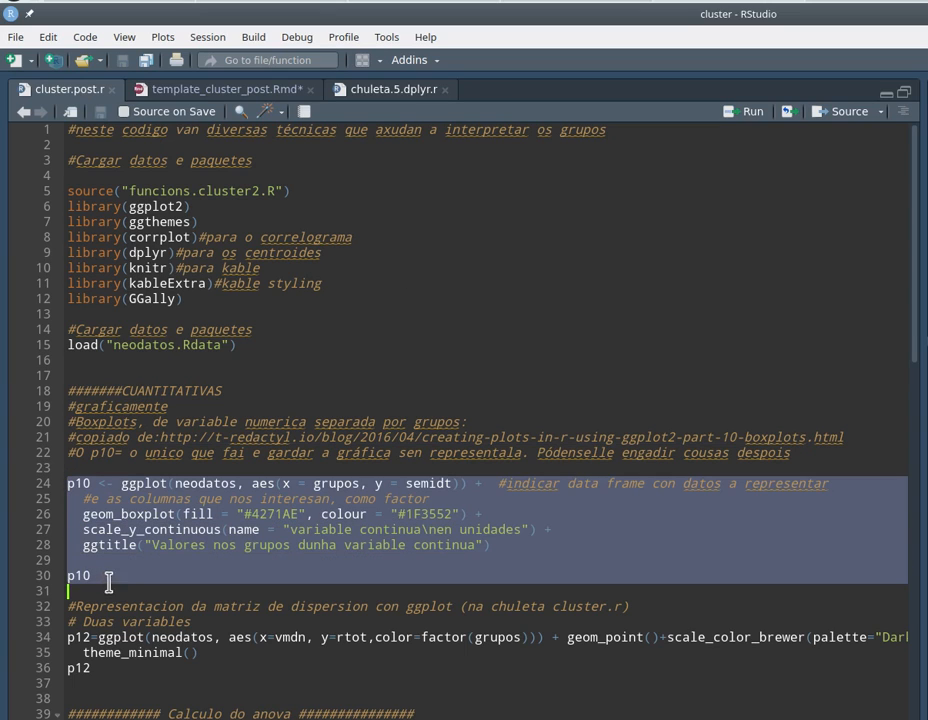
right_click(124, 574)
left_click(137, 595)
left_click(163, 88)
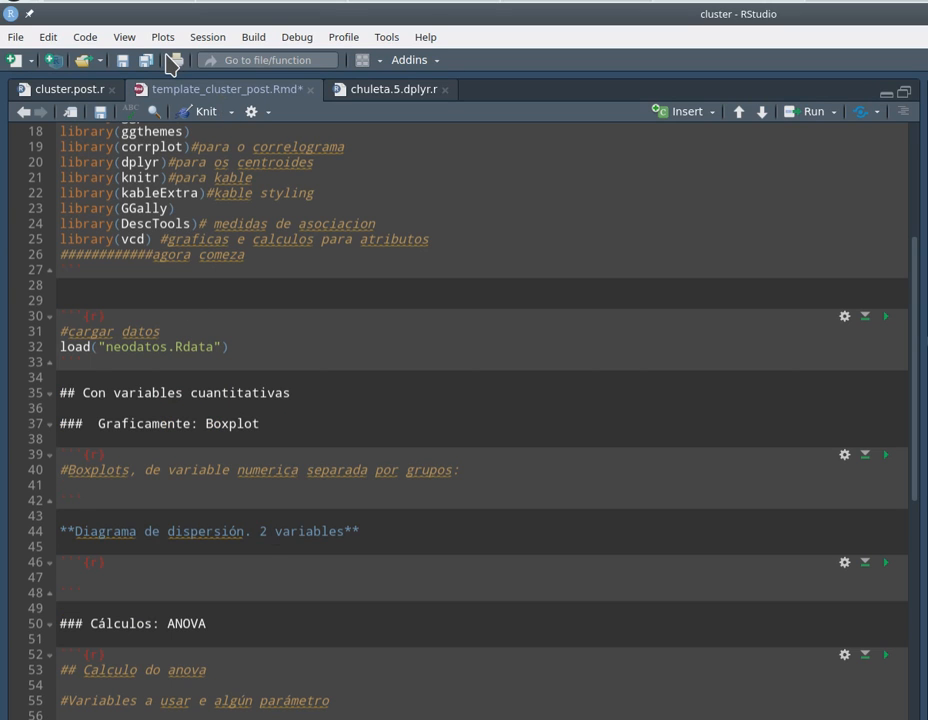
right_click(86, 488)
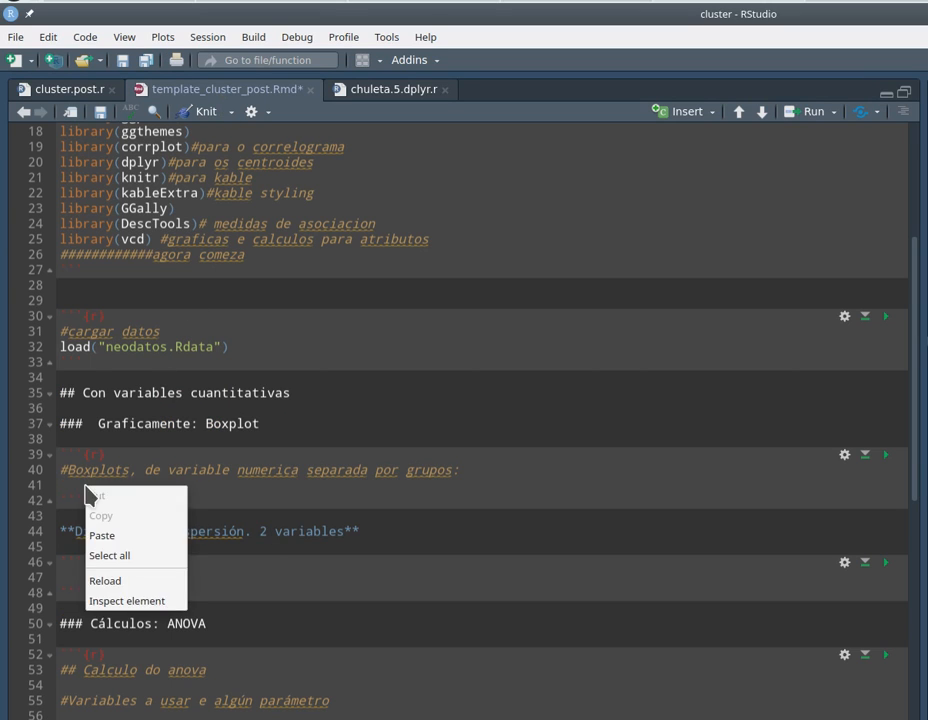
left_click(104, 536)
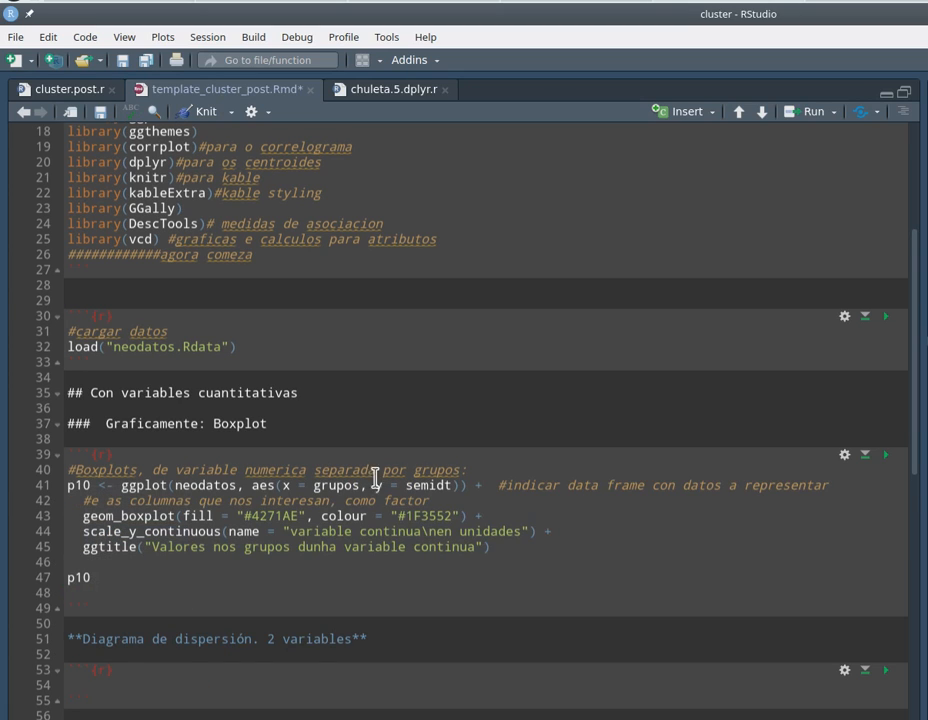
Step: Add boxplot(neodatos$dtip~neodatos$grupos) as the first line of the Boxplots chunk, run that line and clear its output
left_click(297, 455)
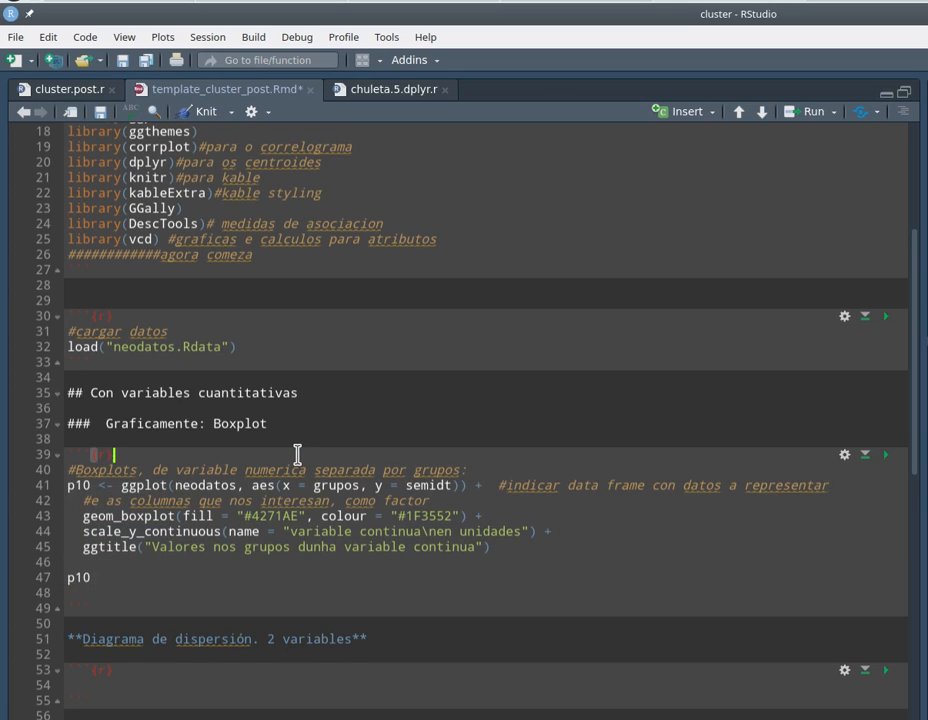
key("Return")
type("boxp")
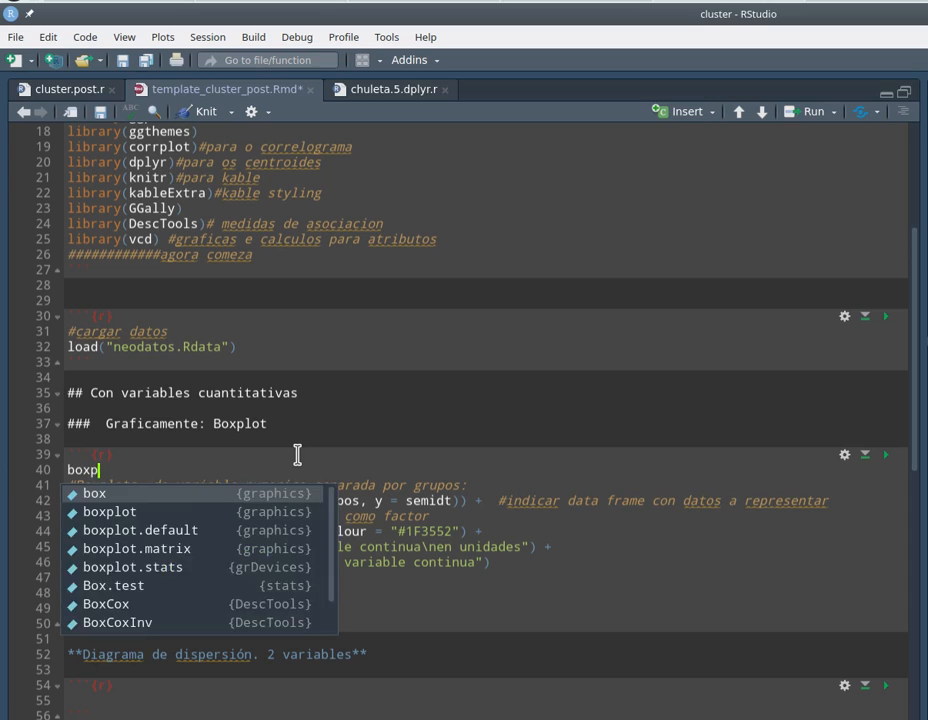
type("lot(")
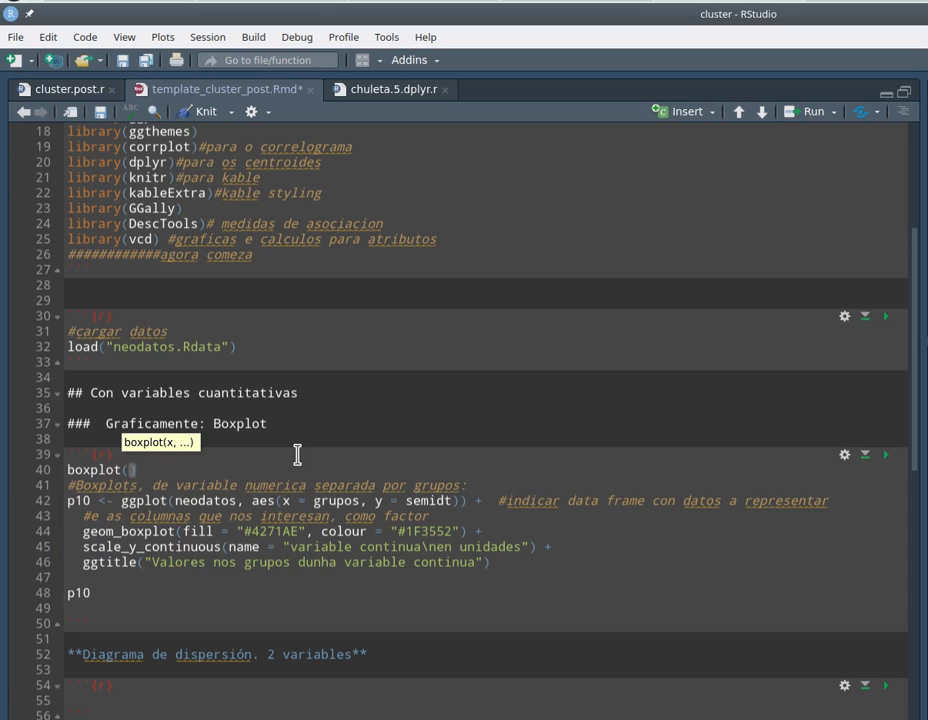
type("neodatos")
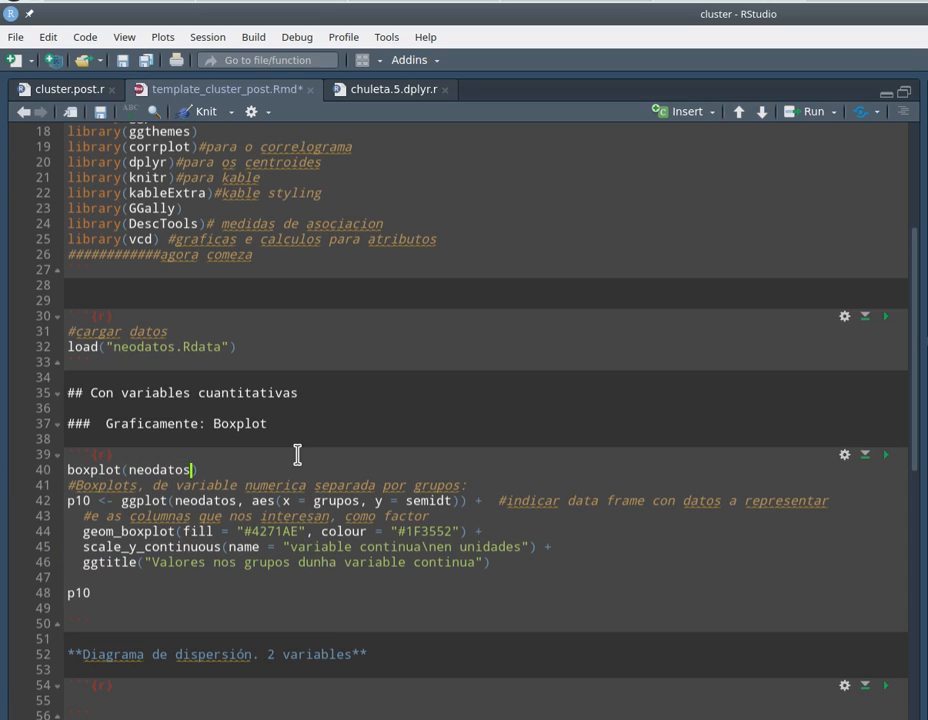
type("$")
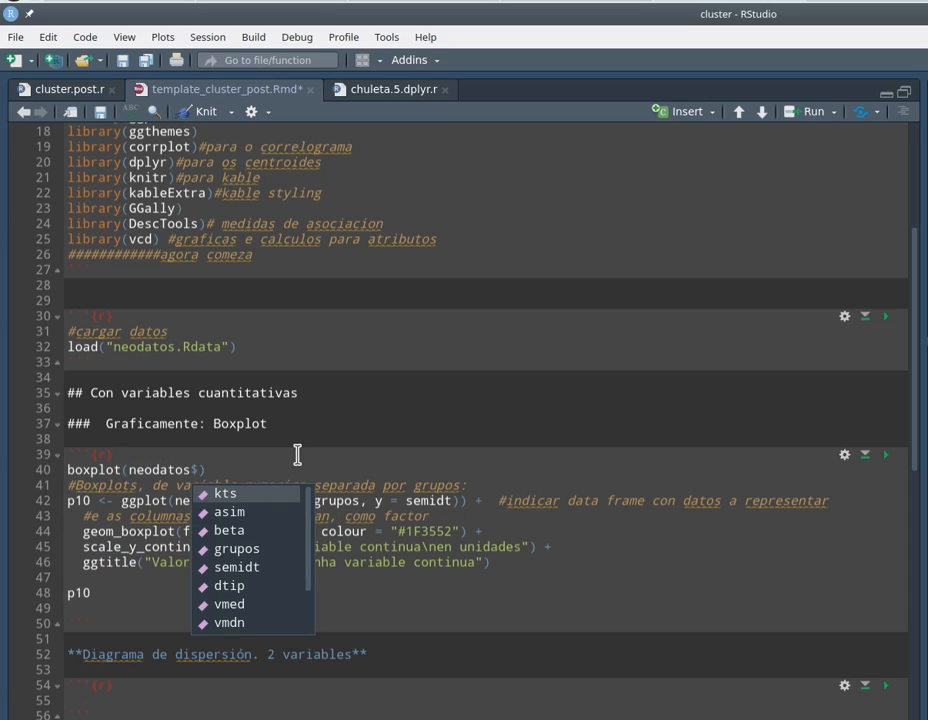
key("Down")
key("Down")
key("Down")
key("Down")
key("Down")
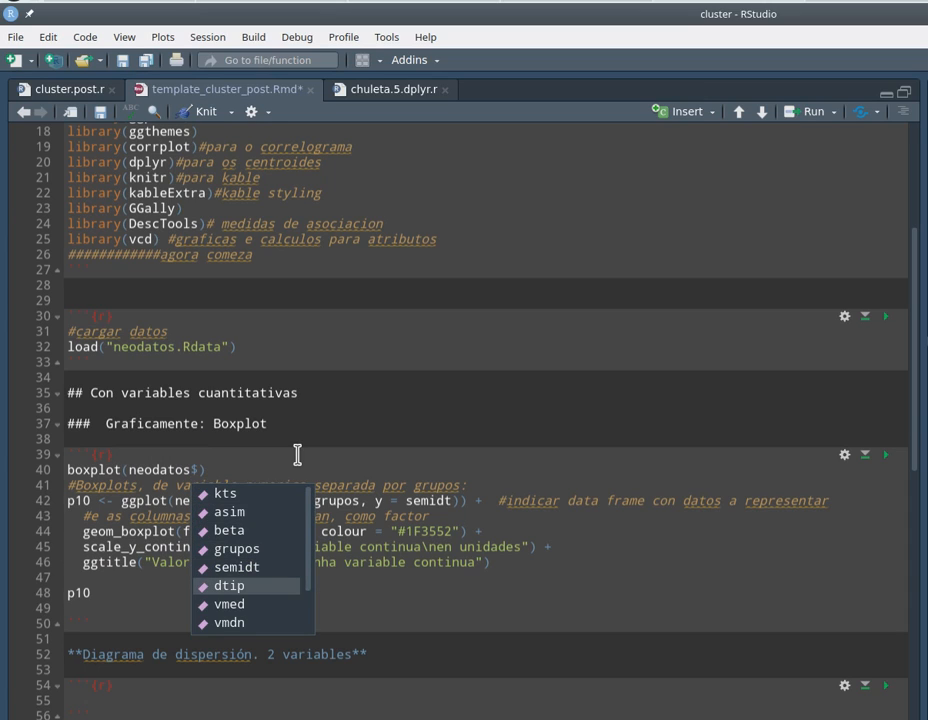
key("Return")
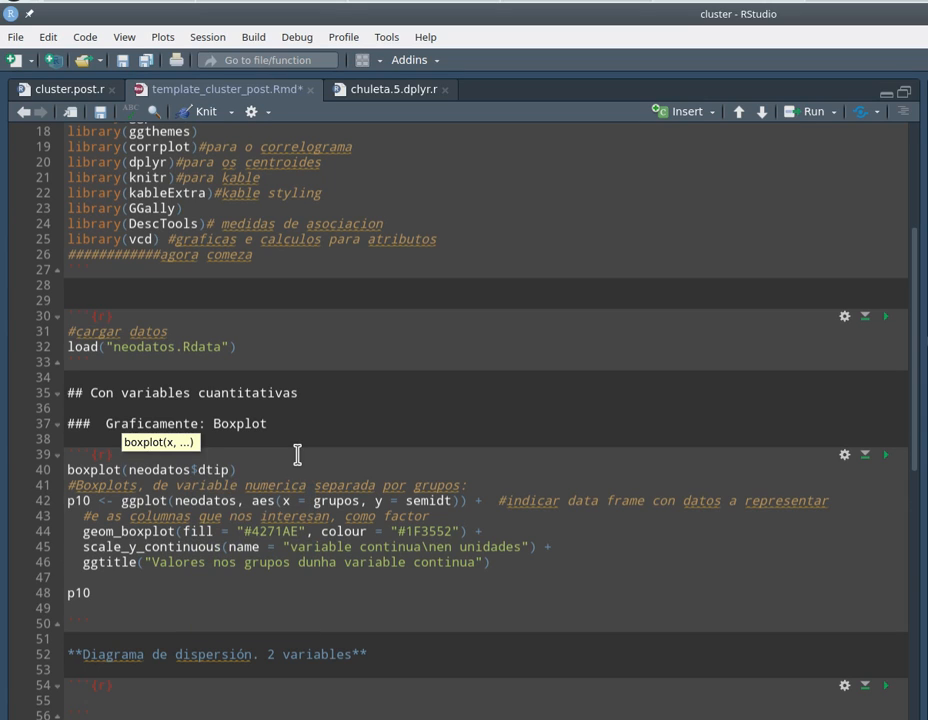
type("~neodatos")
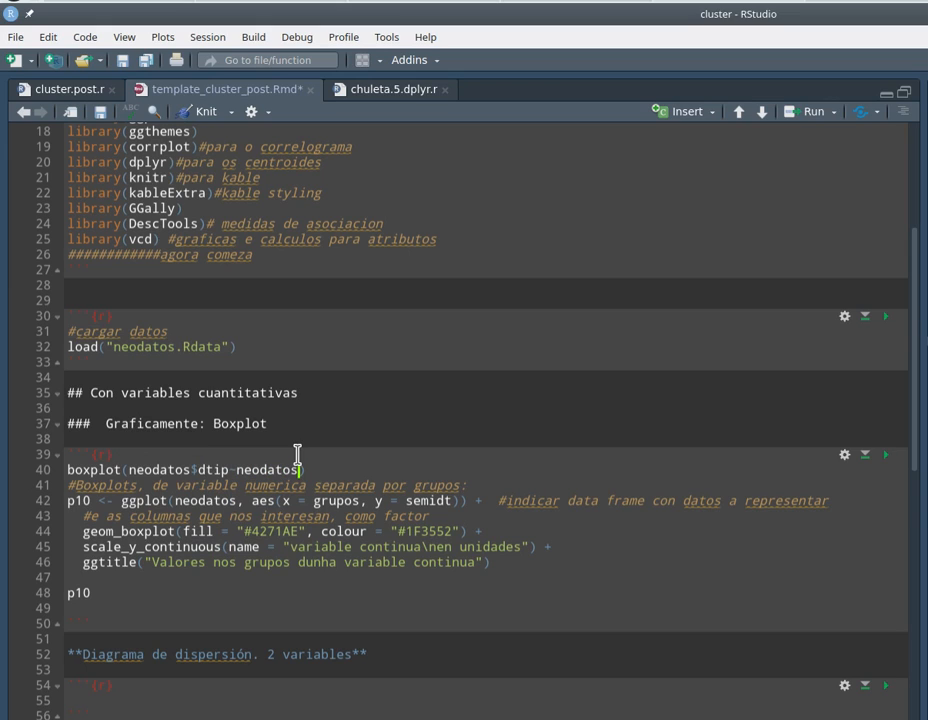
type("$")
key("Down")
key("Down")
key("Down")
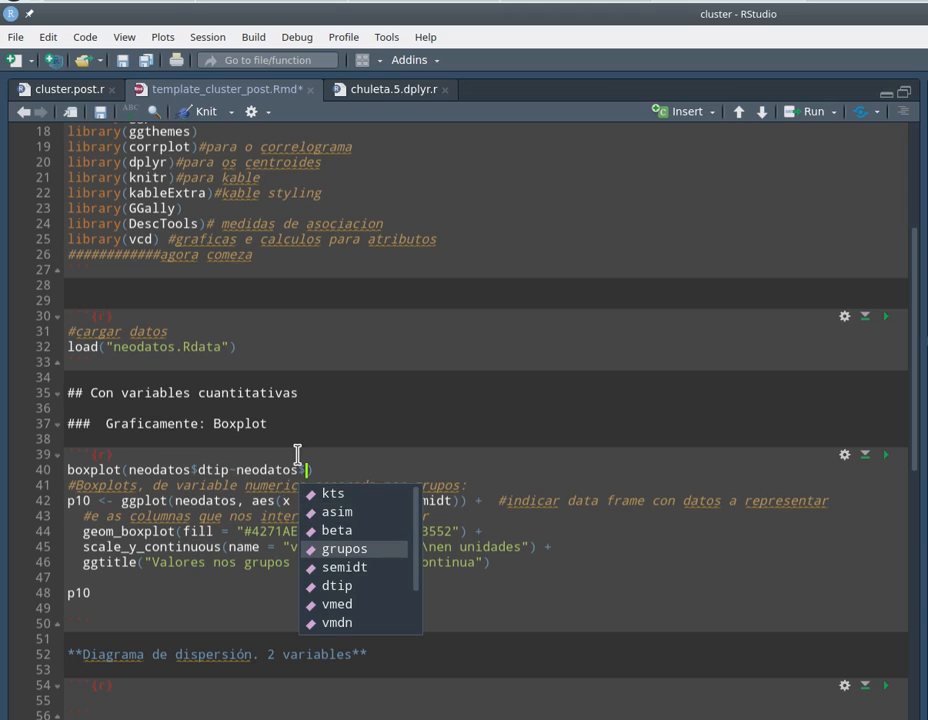
key("Return")
key("ctrl+Return")
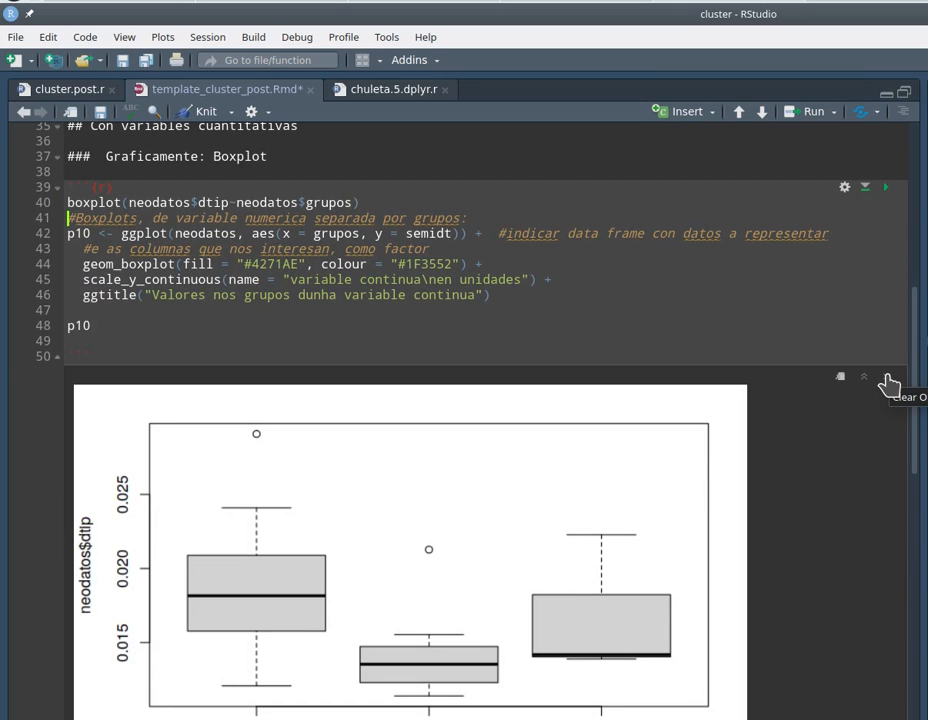
left_click(888, 380)
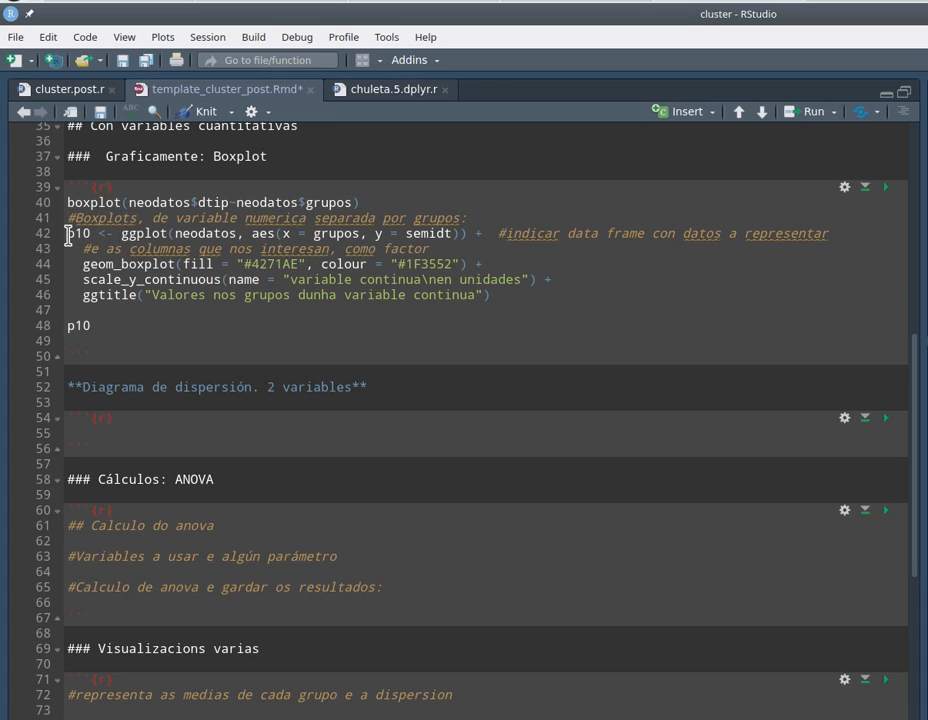
Step: Run the p10 ggplot code to draw the boxplot of semidt by grupos
left_click_drag(68, 233, 580, 300)
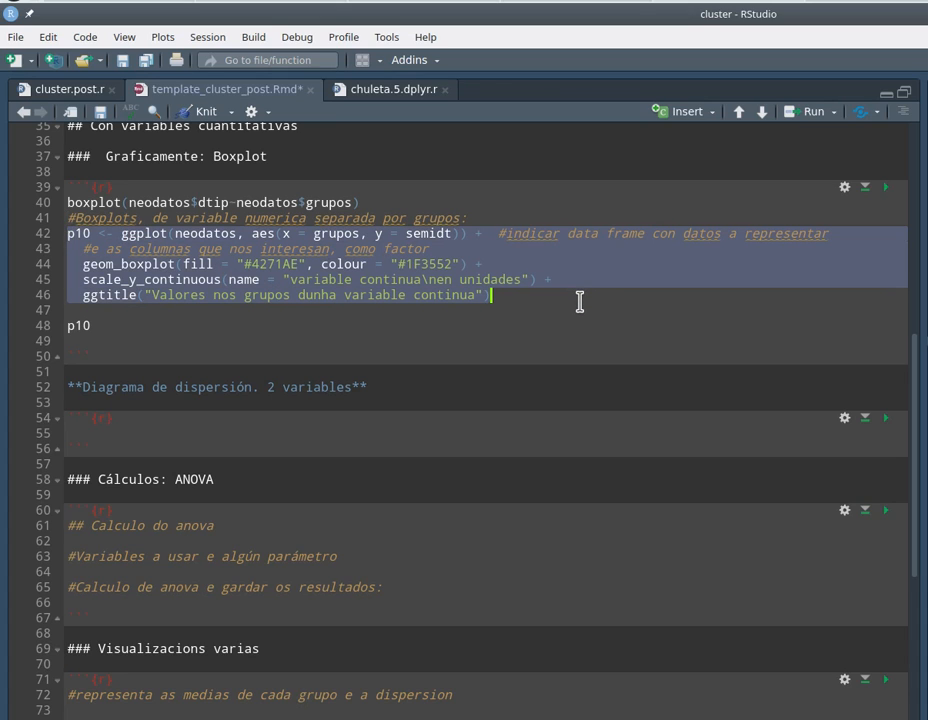
left_click(86, 233)
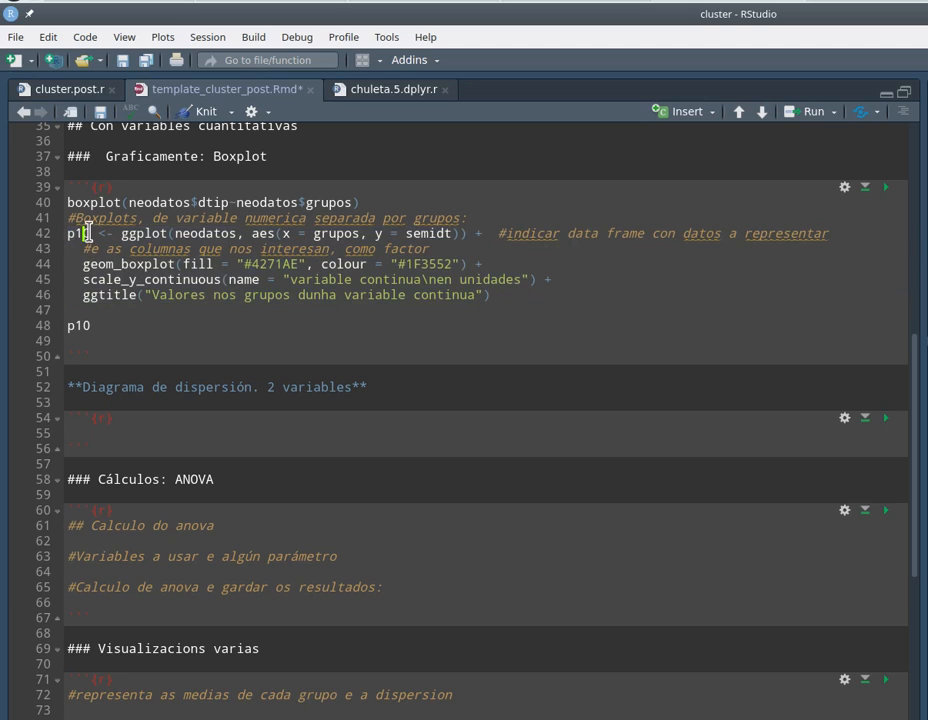
left_click_drag(88, 232, 70, 233)
left_click(121, 237)
key("ctrl+Return")
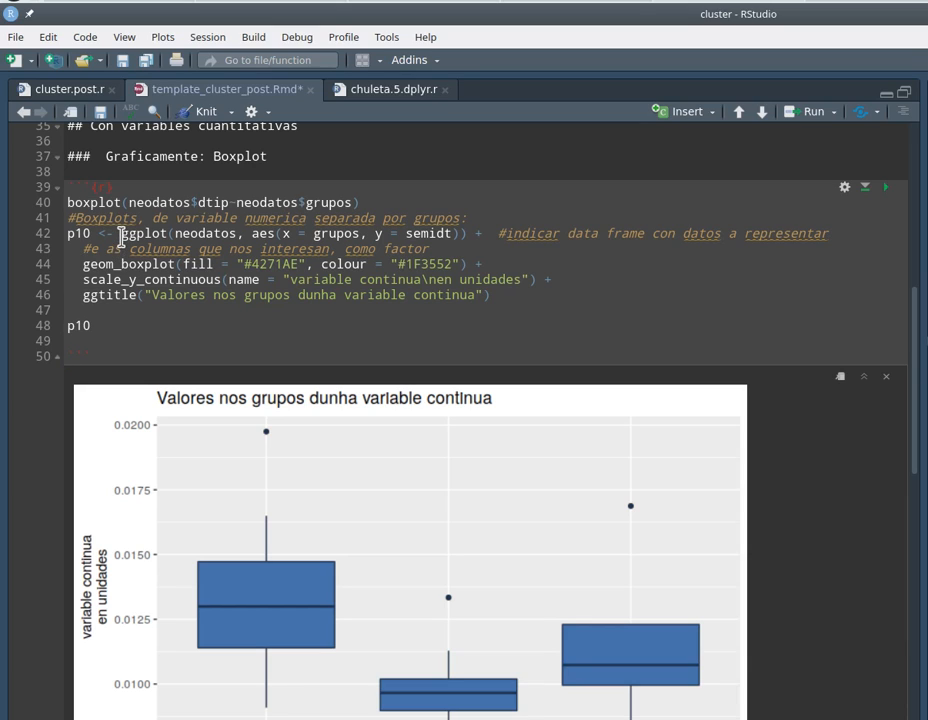
Step: Remove the "p10 <-" assignment before ggplot, the closing p10 line and the blank lines at the end of the Boxplots chunk
left_click_drag(121, 237, 67, 234)
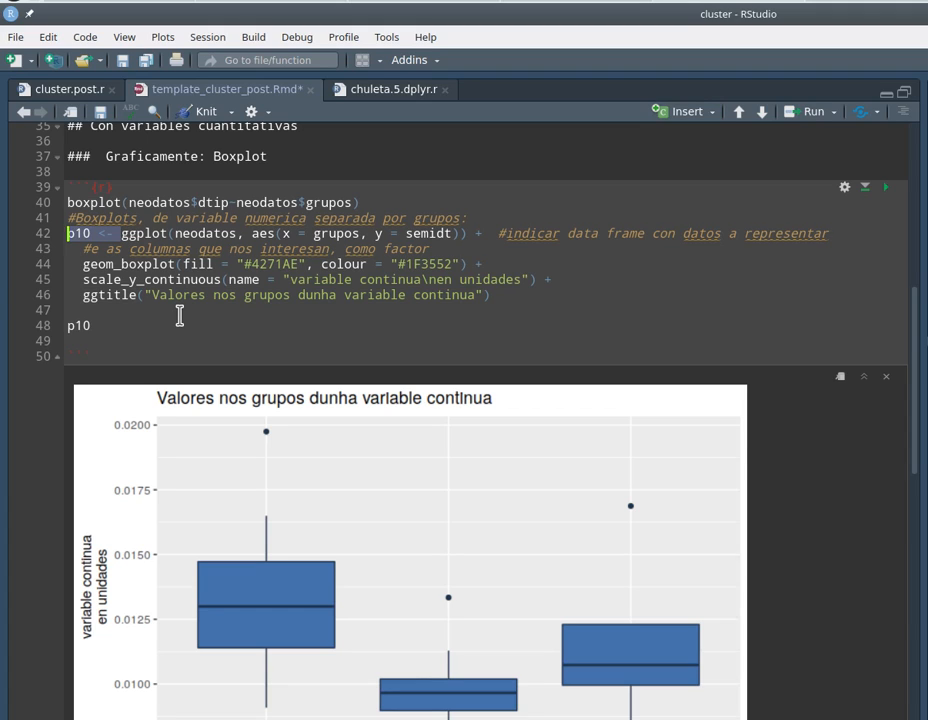
key("ctrl+x")
key("Down")
key("Down")
key("Down")
key("Down")
key("Down")
key("Down")
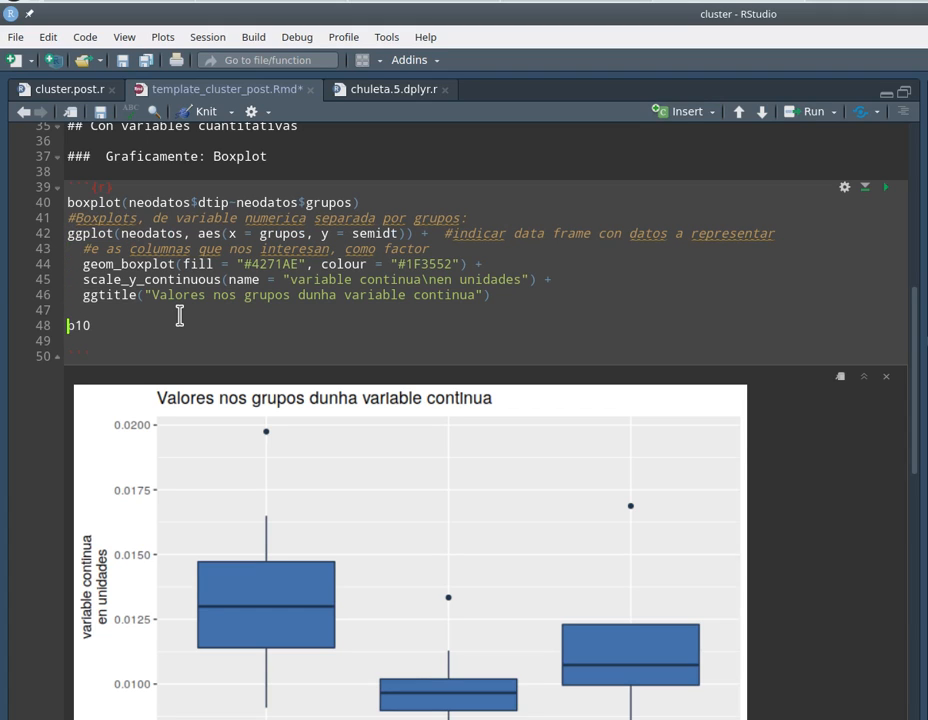
key("Delete")
key("Delete")
key("Delete")
key("Delete")
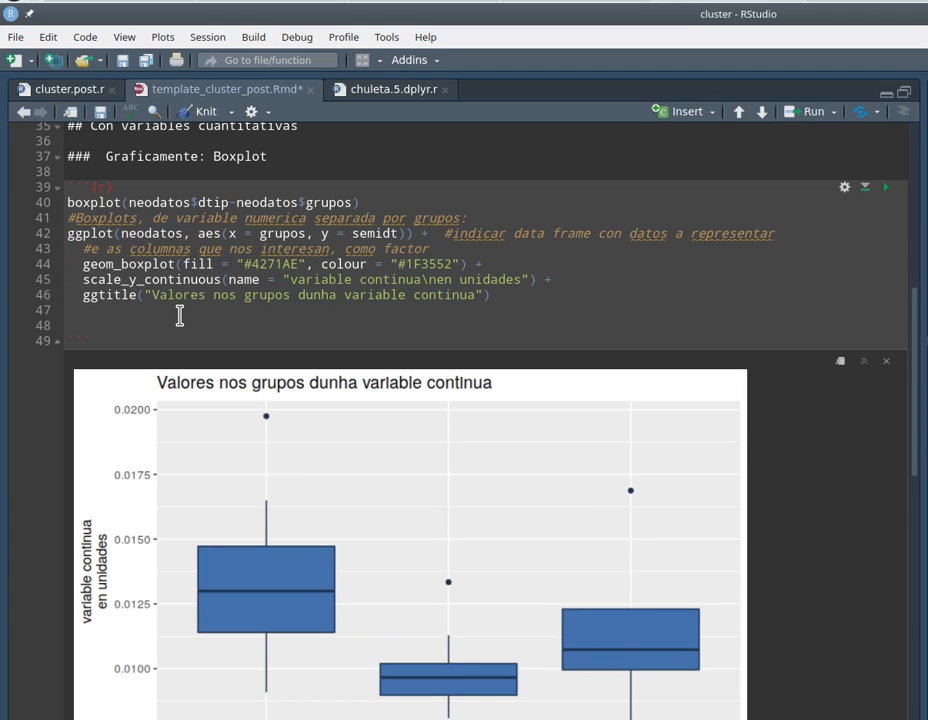
key("Delete")
key("Delete")
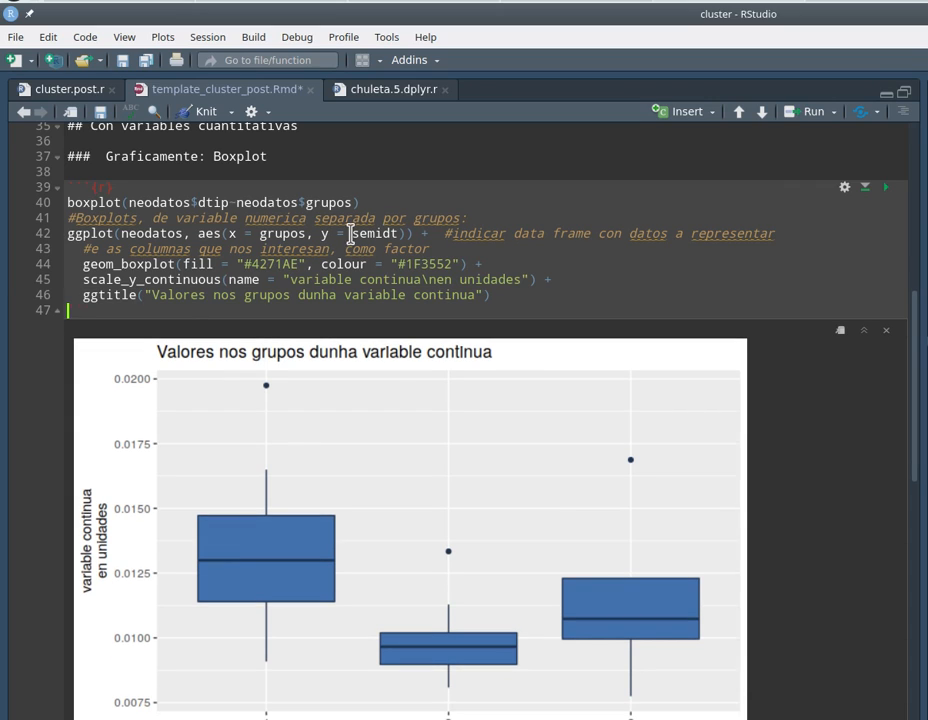
Step: Delete the boxplot(neodatos$dtip~neodatos$grupos) line and run the whole Boxplots chunk
left_click_drag(362, 203, 40, 200)
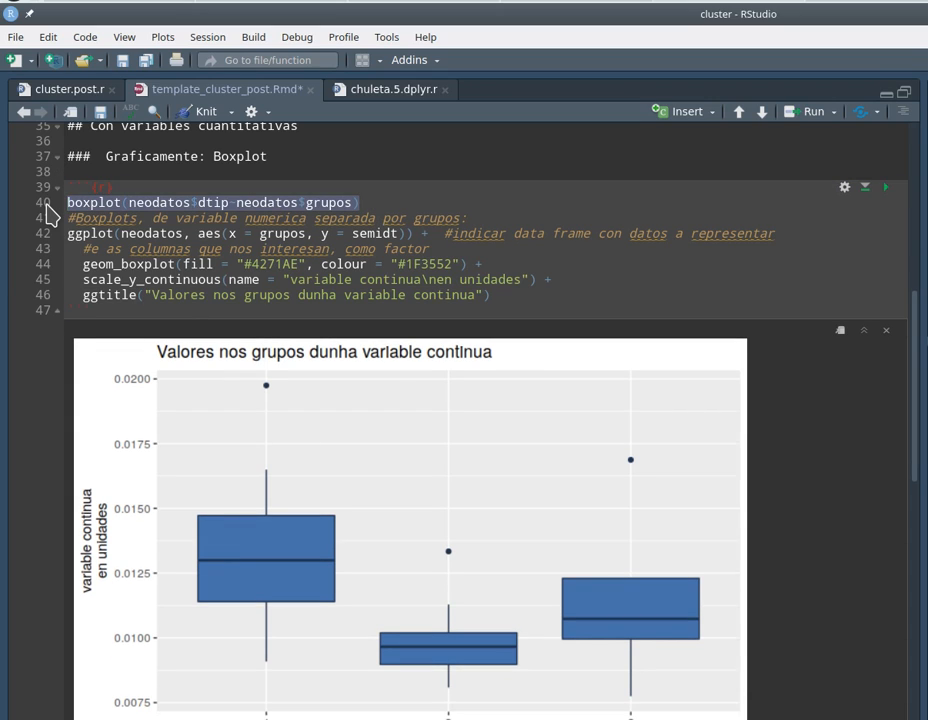
key("Delete")
key("Delete")
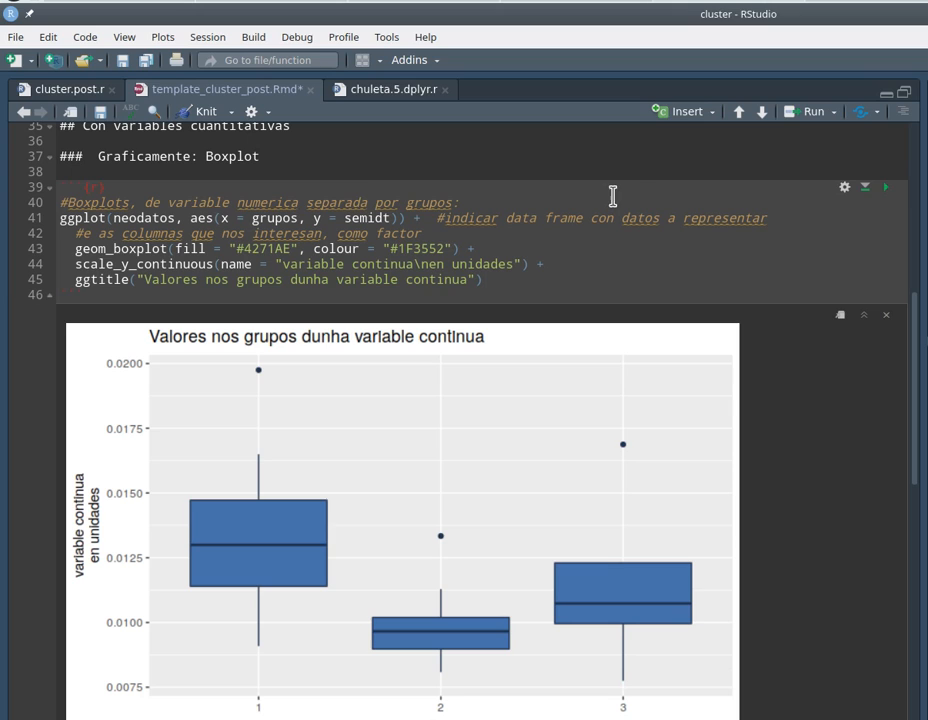
left_click(885, 188)
Step: Set the y-axis name to "dtip" and the plot title to "Desviación típica separada por grupos", and rerun the Boxplots chunk
left_click_drag(283, 264, 512, 263)
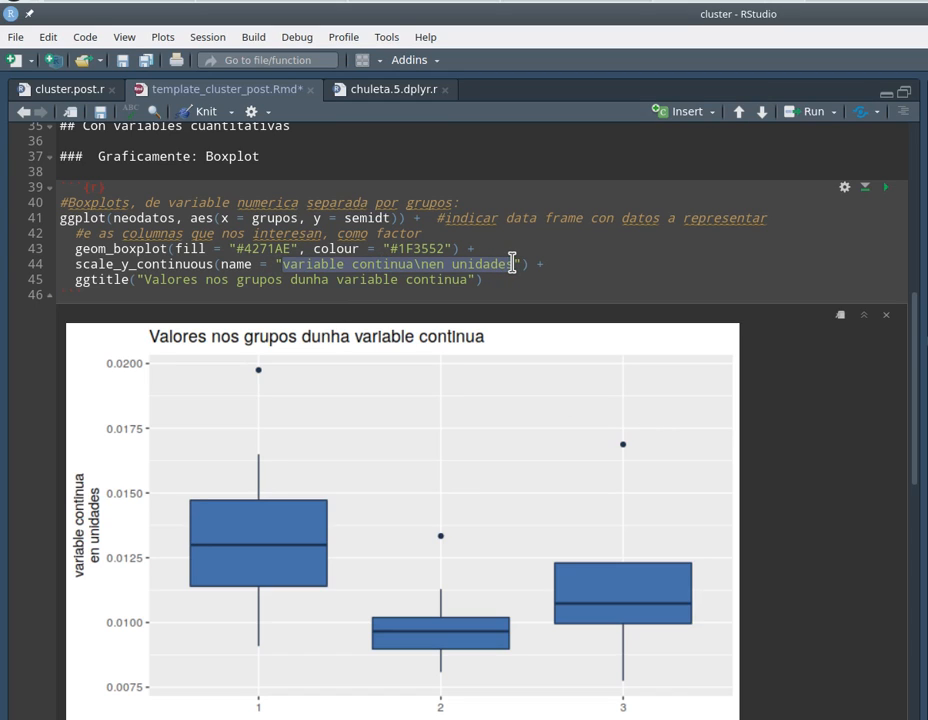
type("dtip")
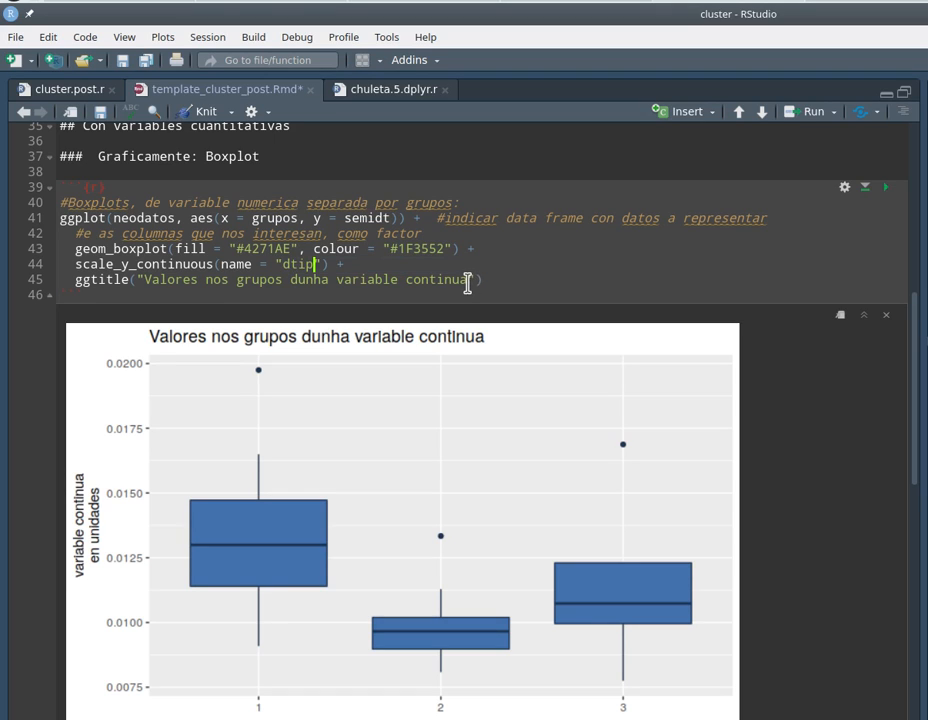
left_click_drag(468, 283, 146, 289)
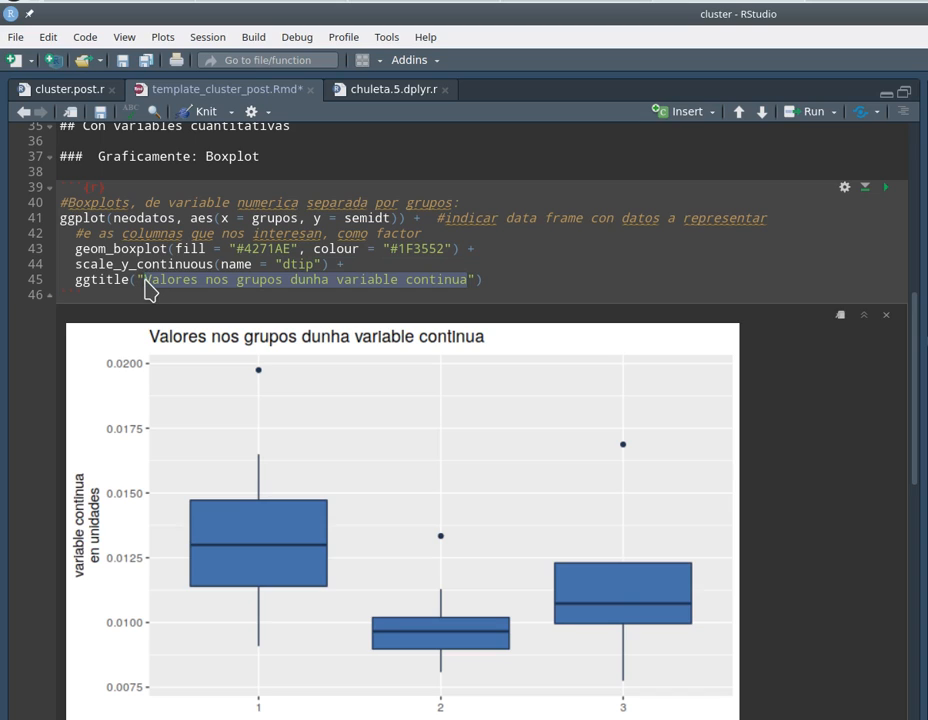
type("Desviaci")
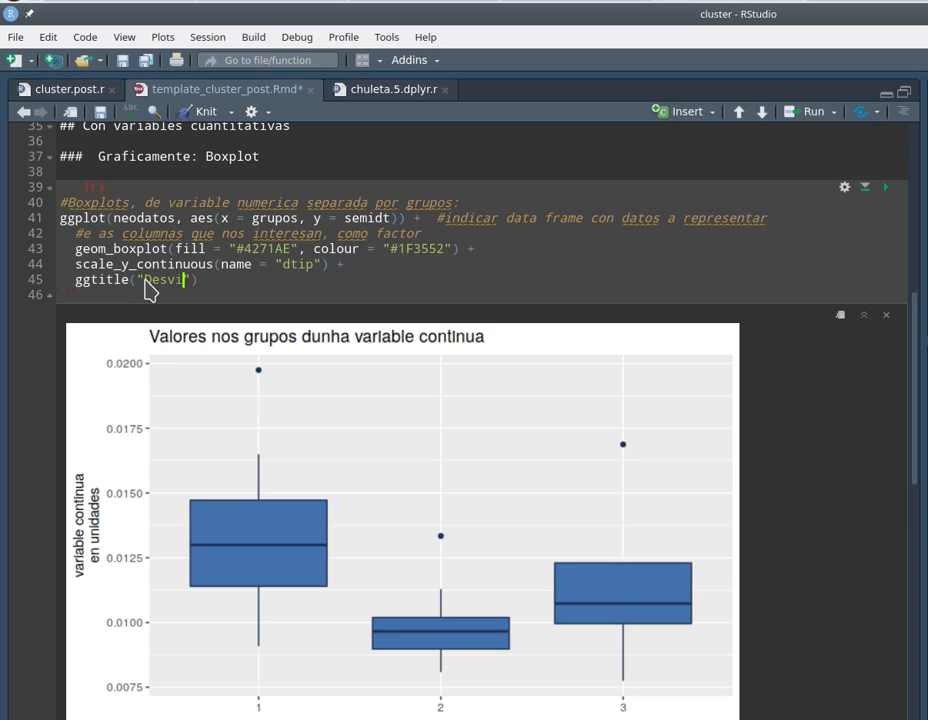
type("ón típica separada por ")
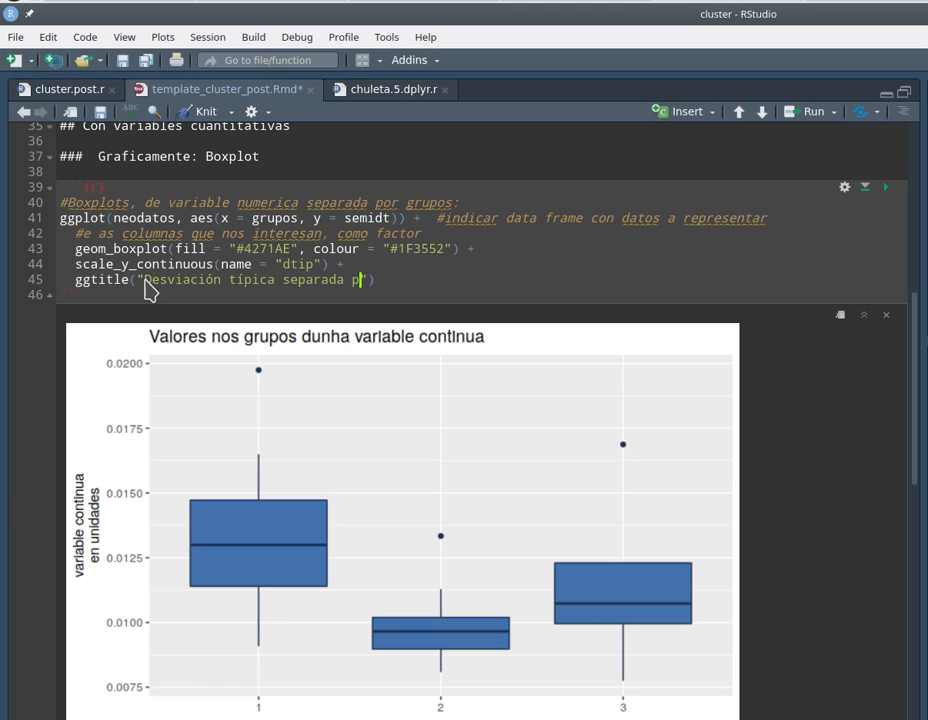
type("grupos")
left_click(885, 188)
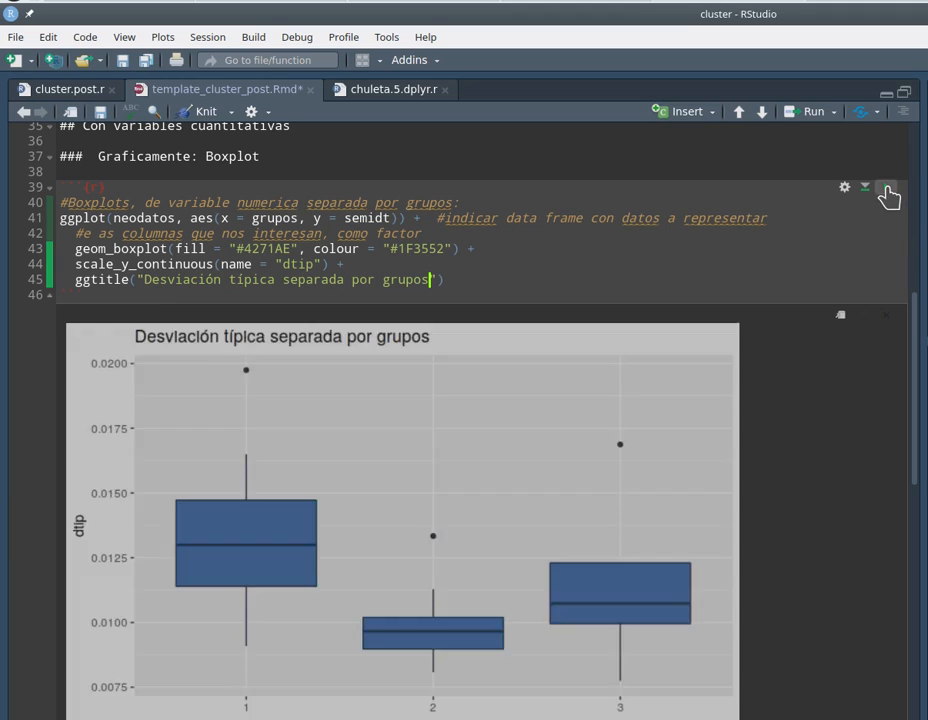
Step: Examine the boxplot by groups and the "Diagrama de dispersión. 2 variables" section with its empty chunk
left_click_drag(918, 425, 917, 477)
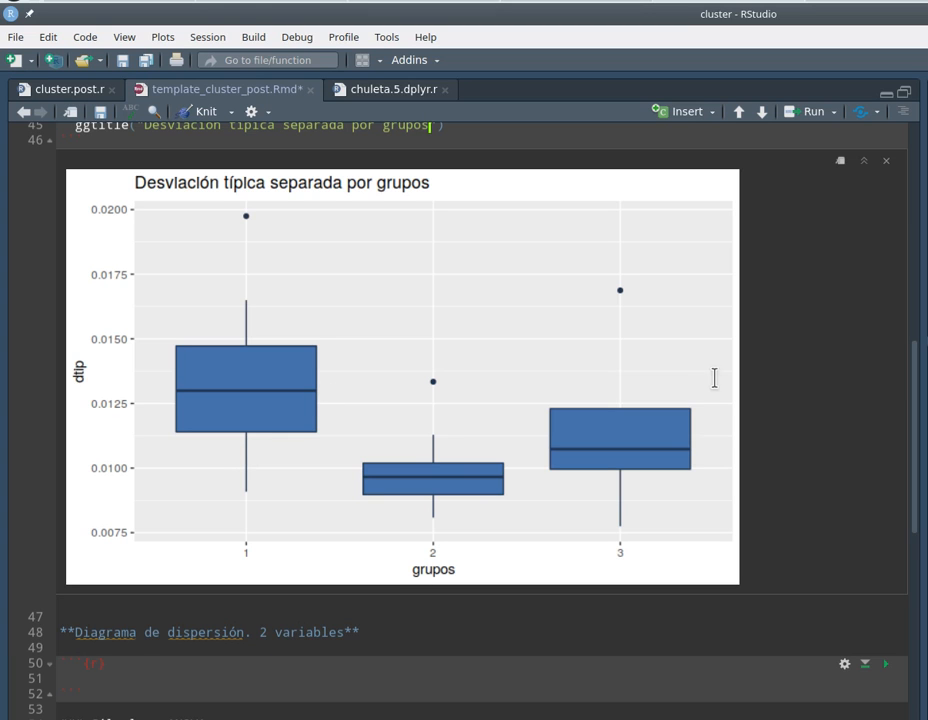
left_click_drag(918, 400, 918, 466)
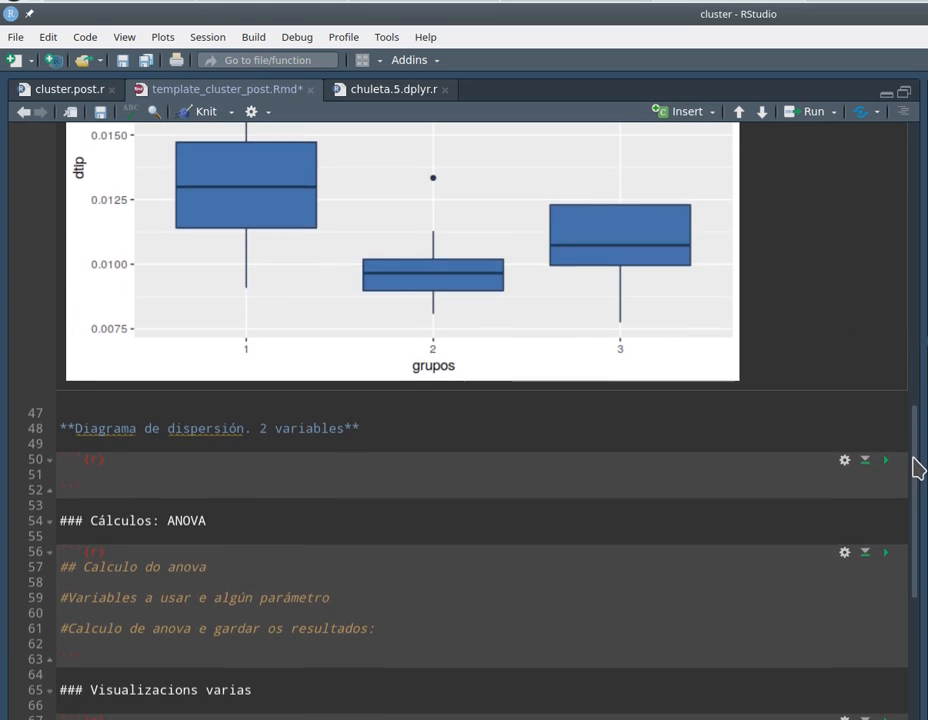
left_click(267, 473)
left_click_drag(57, 428, 384, 433)
left_click(384, 433)
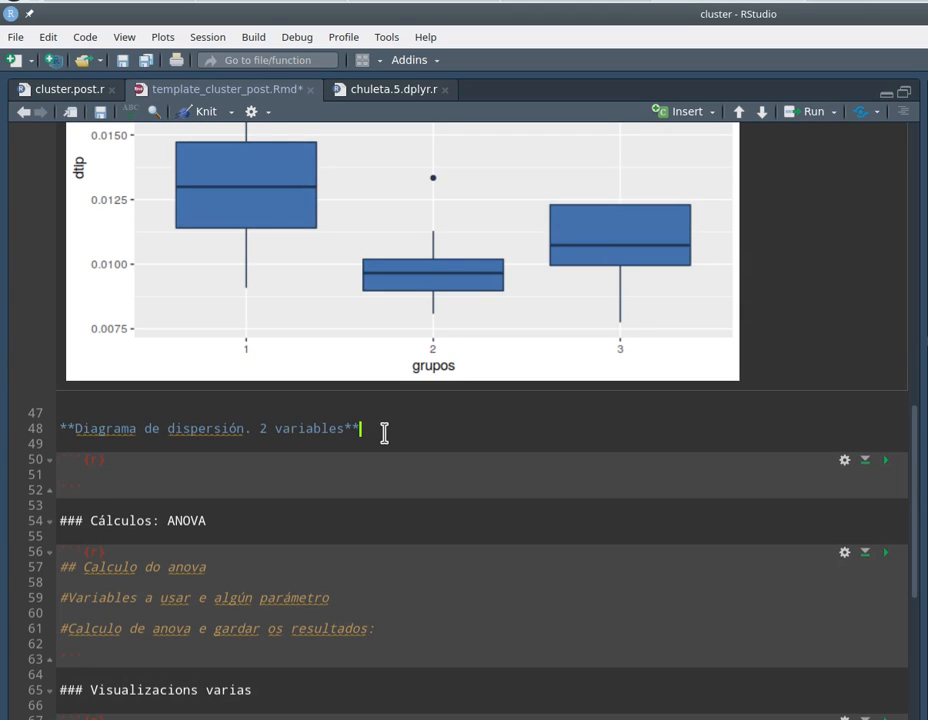
Step: Examine the template's ANOVA section and the ANOVA code in cluster.post.r, from the variable and factor1 definitions to aov() and summary()
left_click(115, 476)
left_click(110, 552)
left_click(111, 613)
left_click(205, 520)
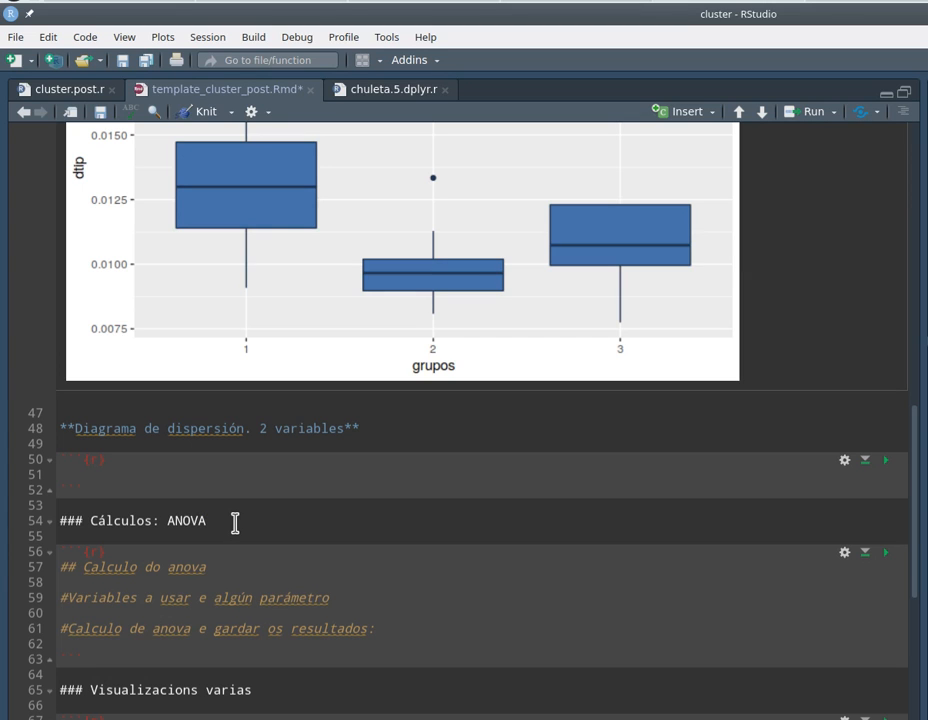
left_click(64, 88)
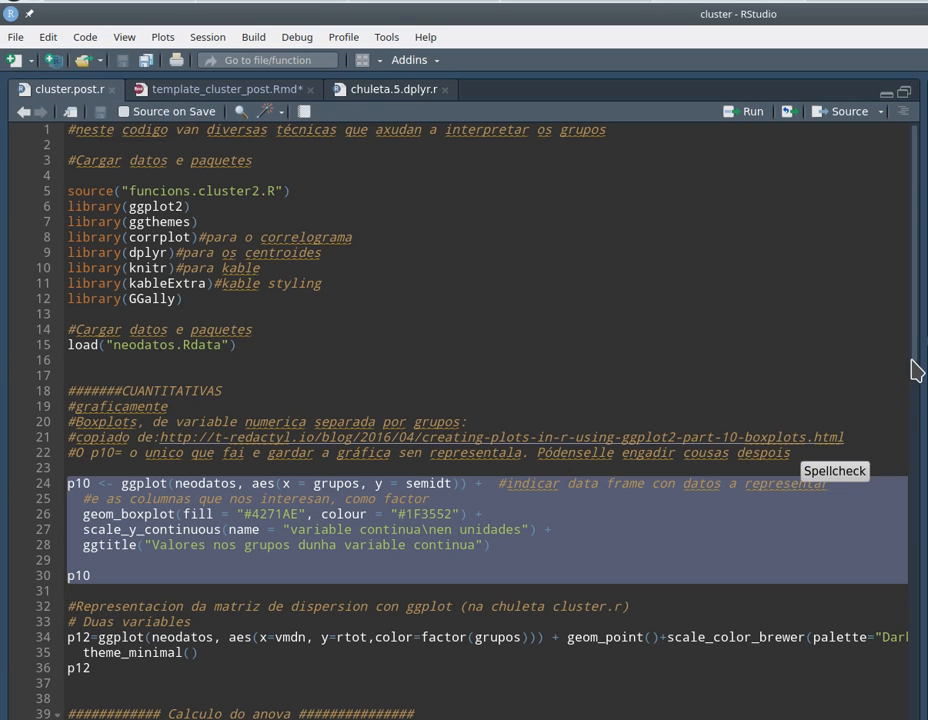
left_click_drag(912, 351, 923, 506)
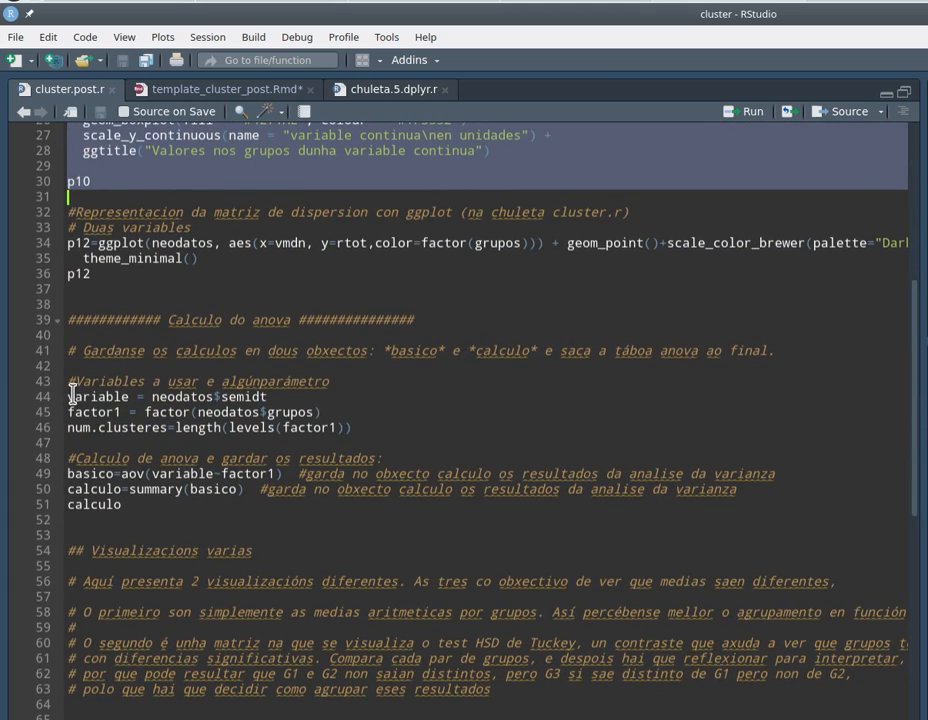
left_click_drag(68, 396, 250, 404)
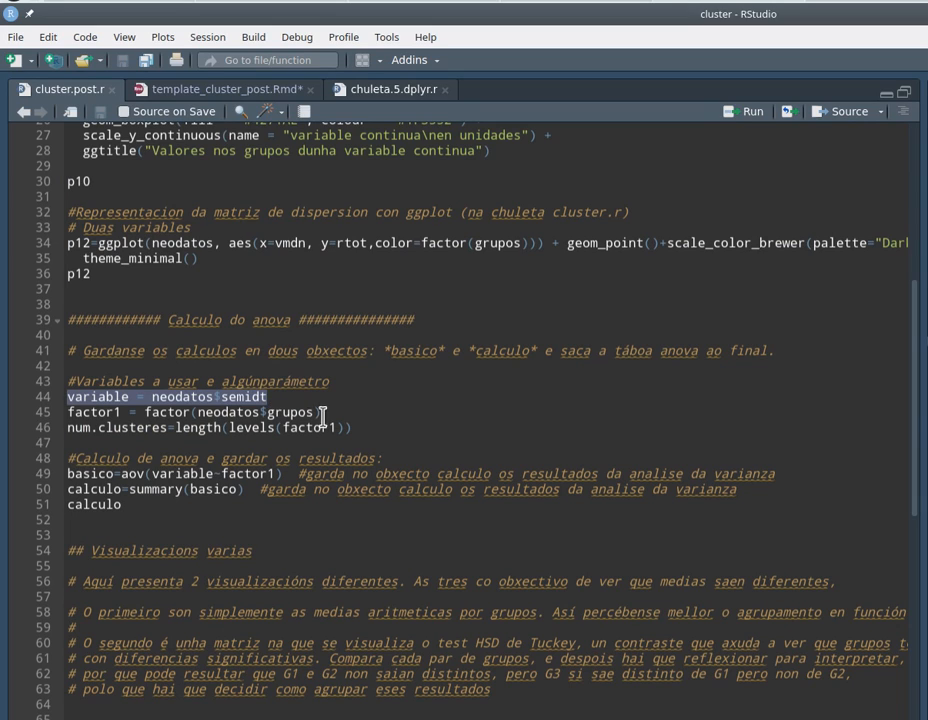
left_click_drag(320, 412, 67, 412)
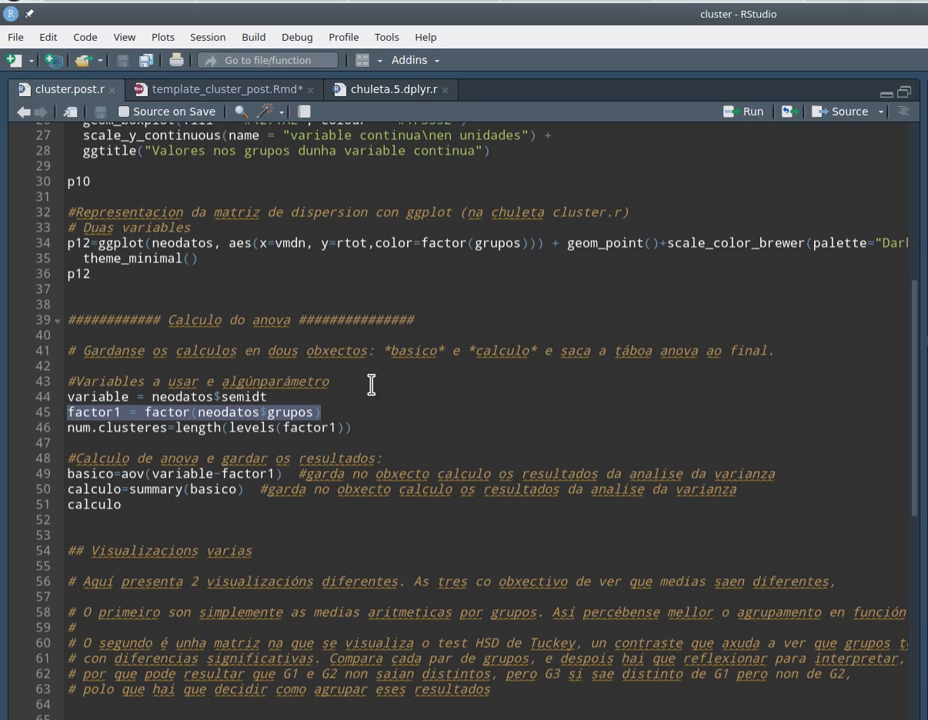
left_click(335, 412)
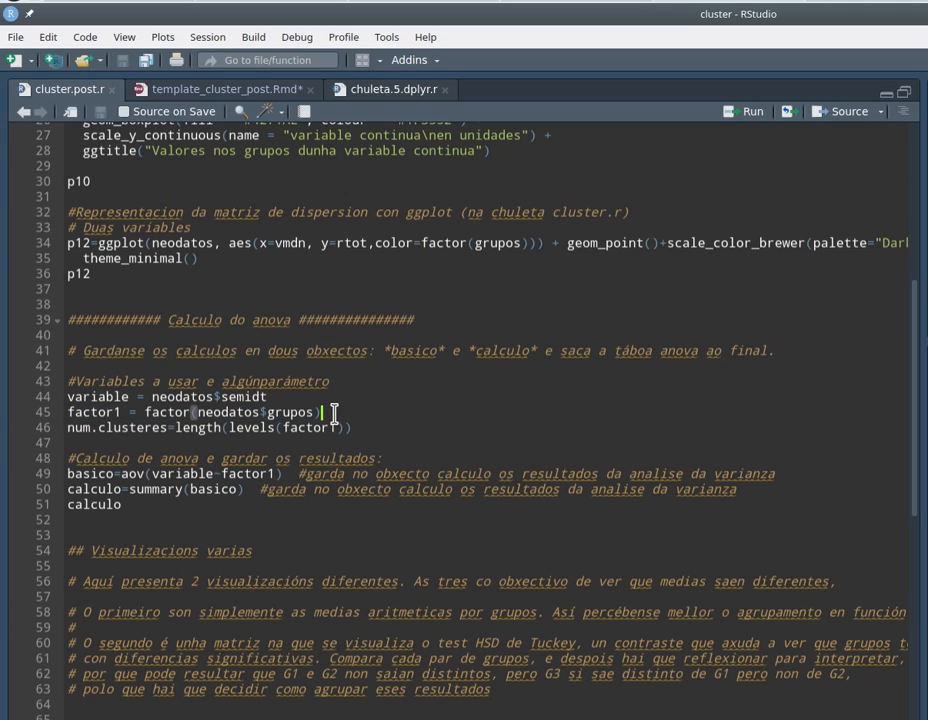
left_click(369, 427)
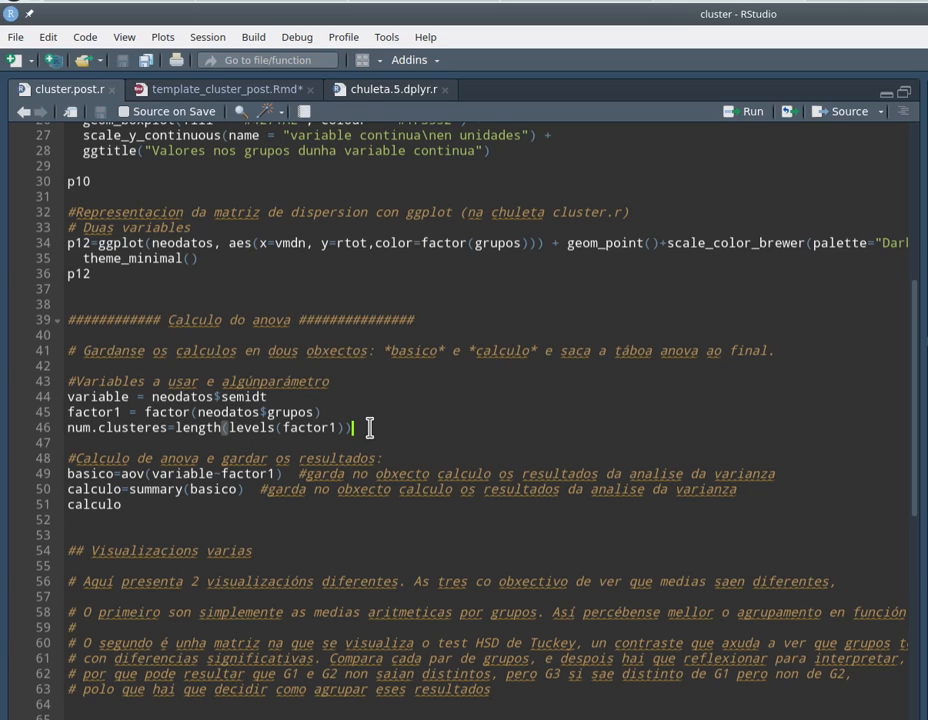
left_click(283, 473)
left_click(68, 473, "shift")
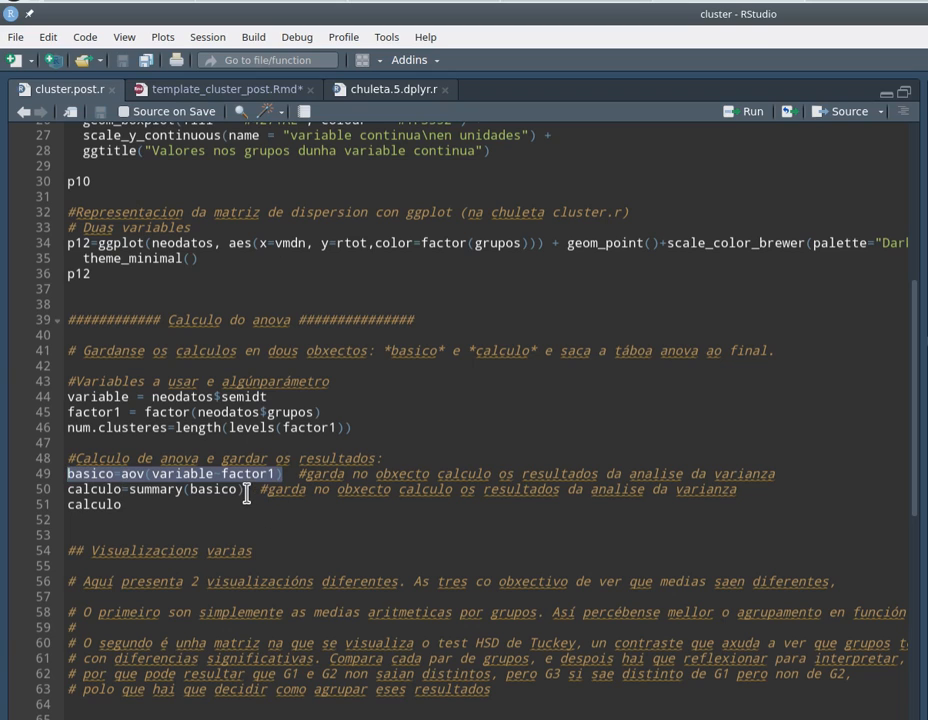
left_click_drag(245, 491, 68, 489)
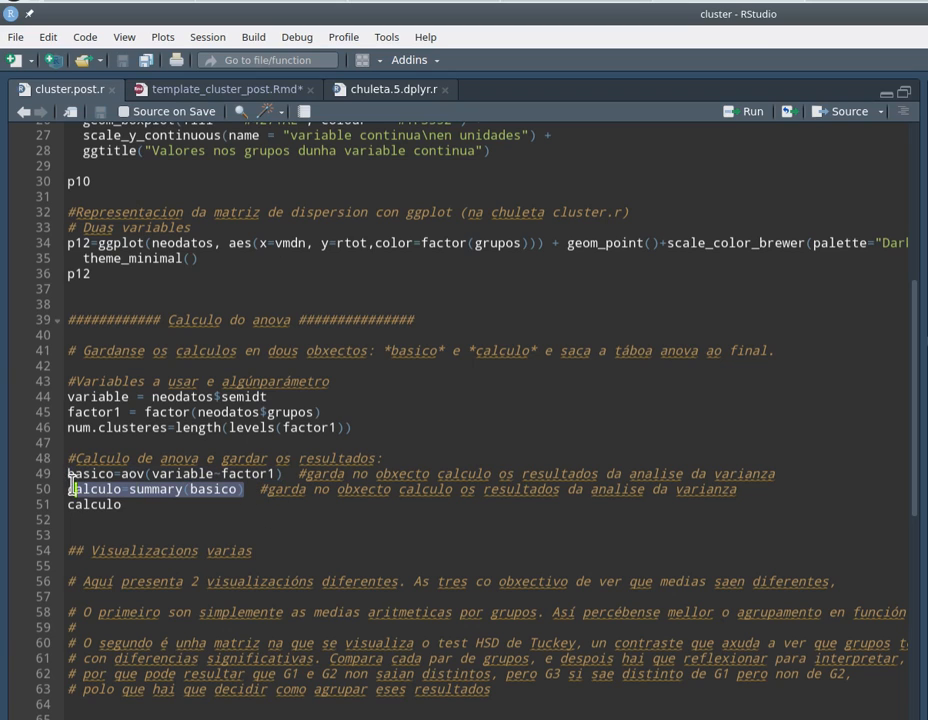
left_click(123, 506)
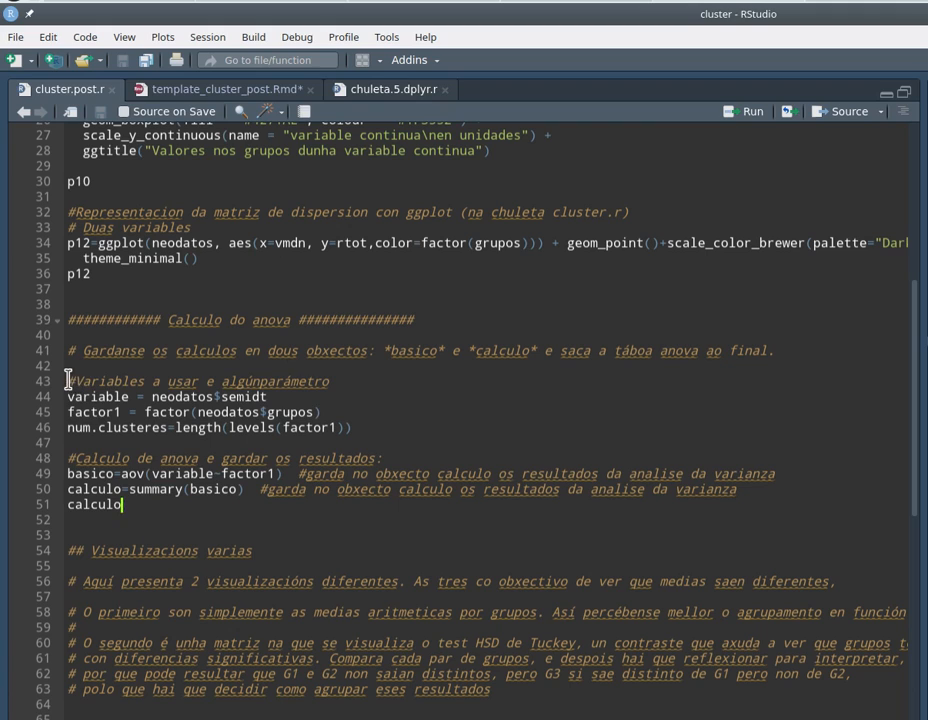
Step: Replace the comments below "## Calculo do anova" in the template's ANOVA chunk with the cluster.post.r code from "#Variables a usar" through calculo
left_click_drag(68, 380, 70, 520)
right_click(119, 518)
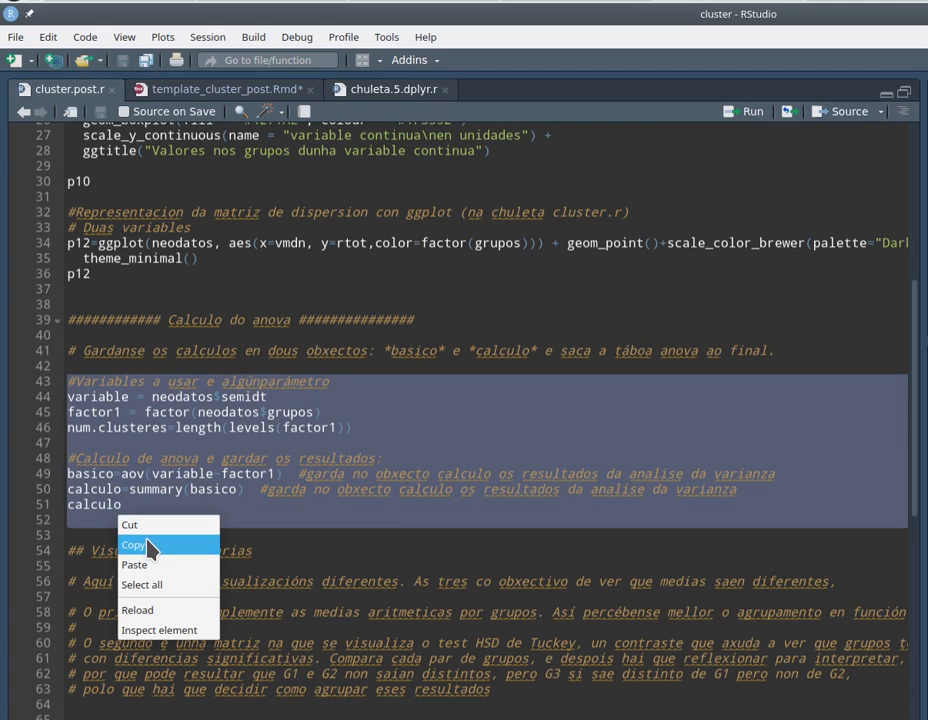
left_click(149, 548)
left_click(220, 89)
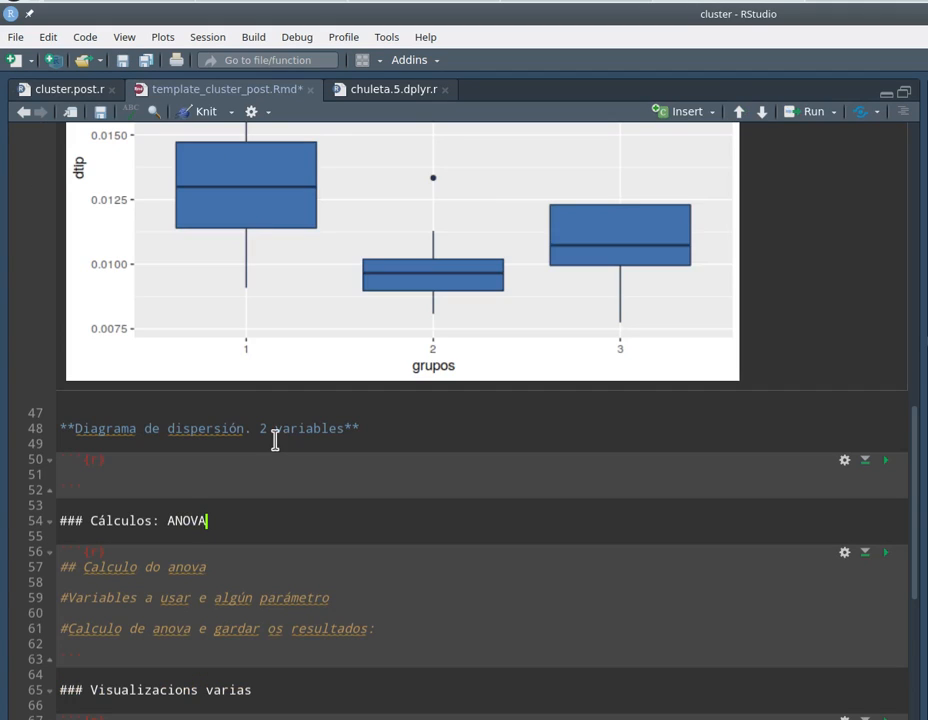
left_click(126, 476)
right_click(127, 483)
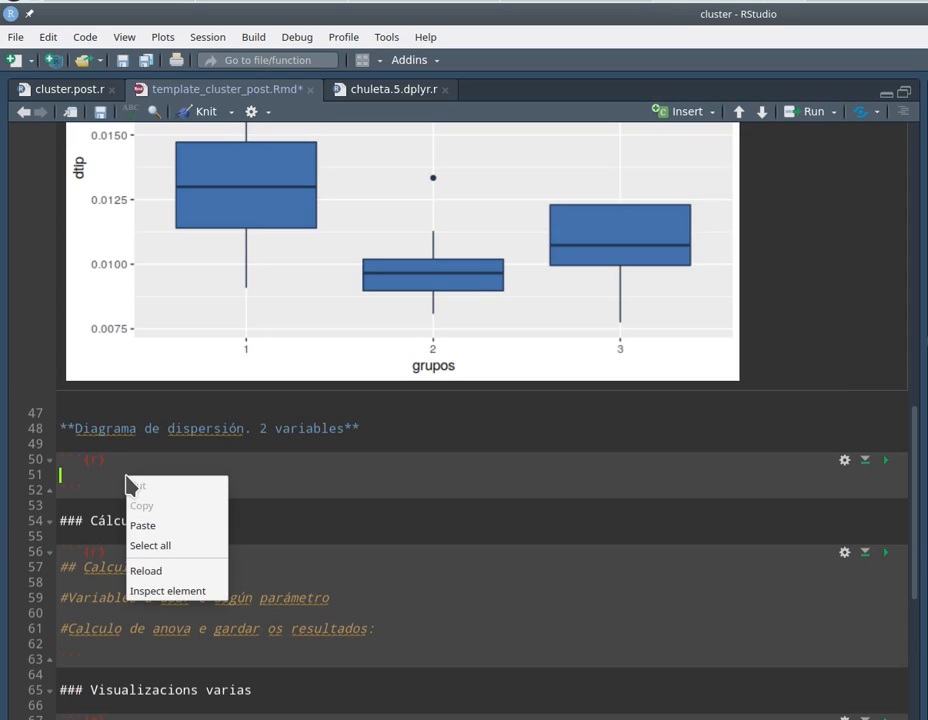
left_click(110, 654)
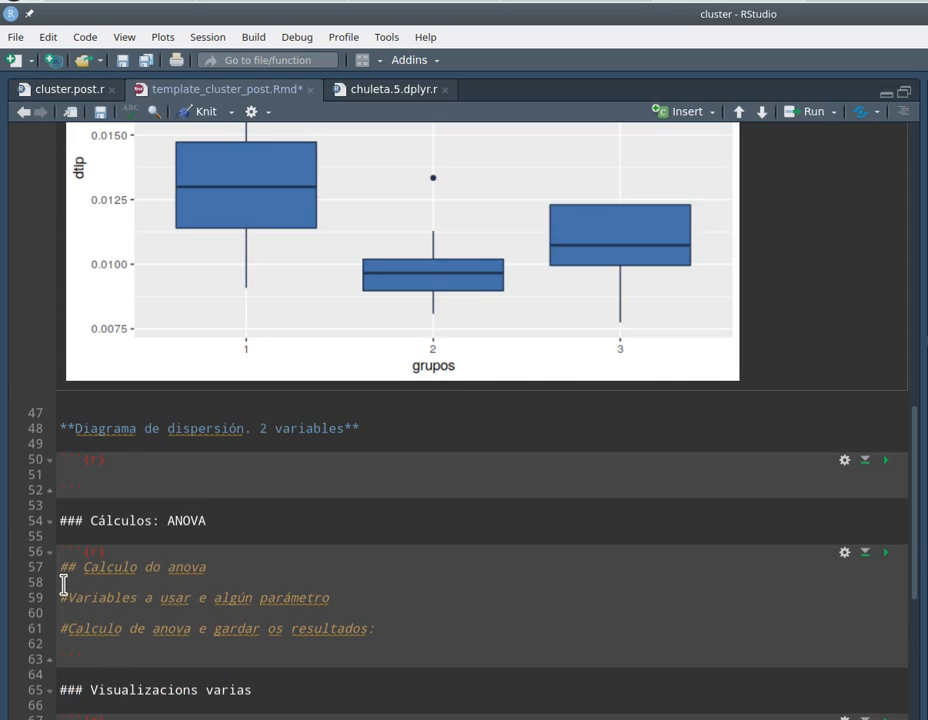
left_click_drag(63, 585, 8, 644)
right_click(80, 635)
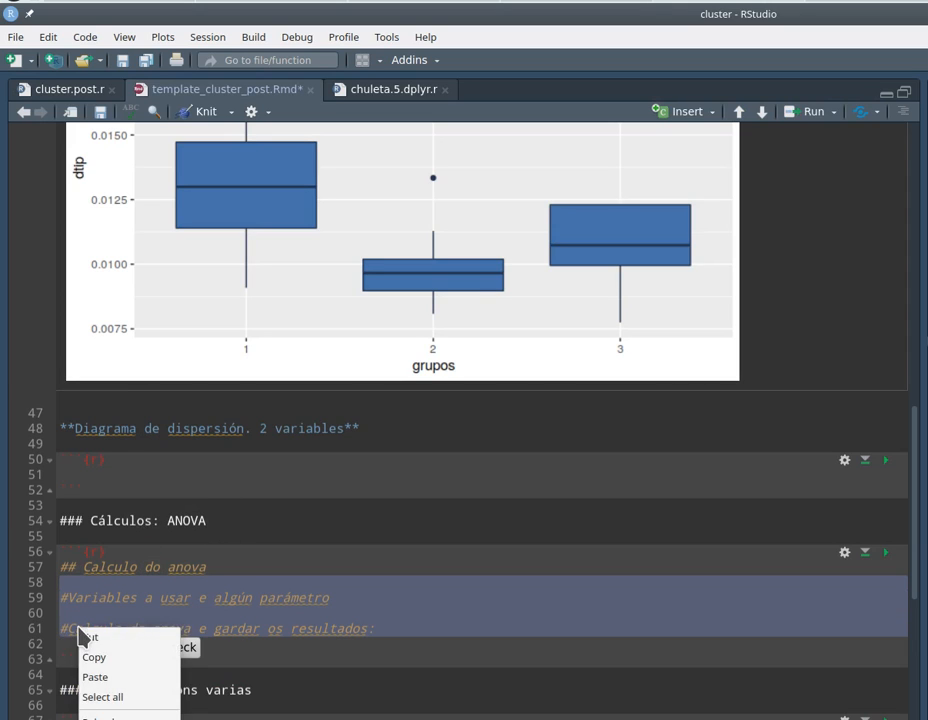
left_click(95, 677)
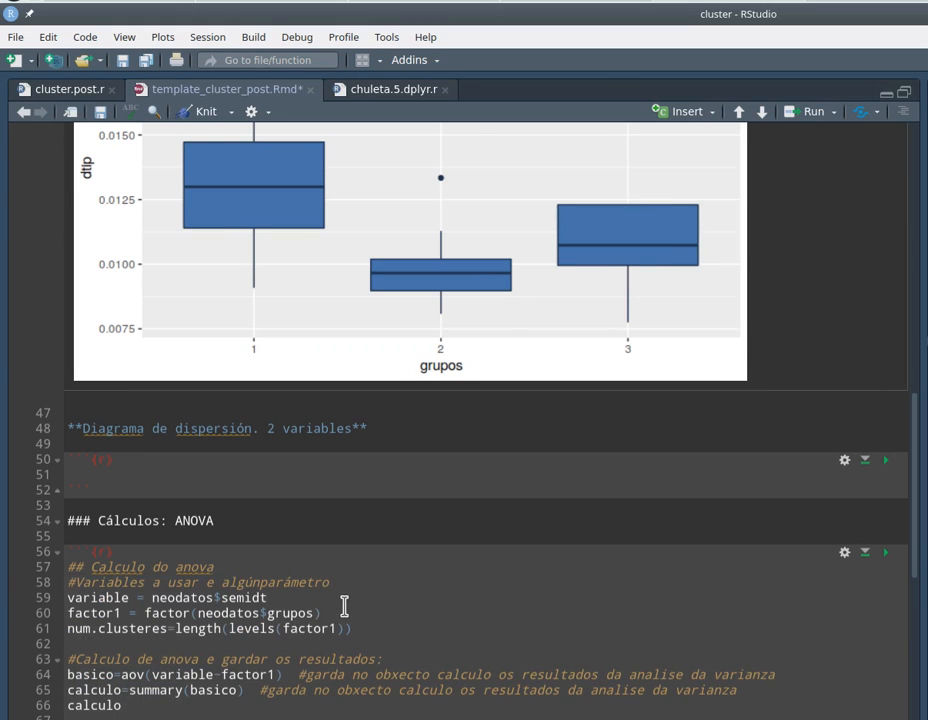
Step: Run the ANOVA chunk, compare its p-value with the boxplot, and delete the two blank lines after calculo
left_click(885, 552)
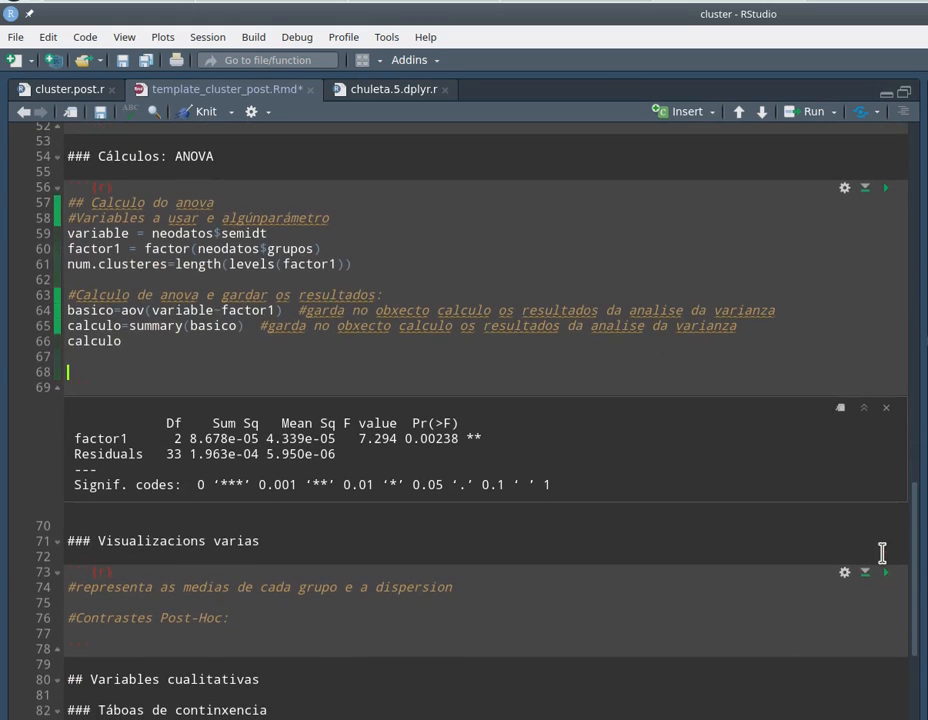
left_click_drag(481, 438, 406, 438)
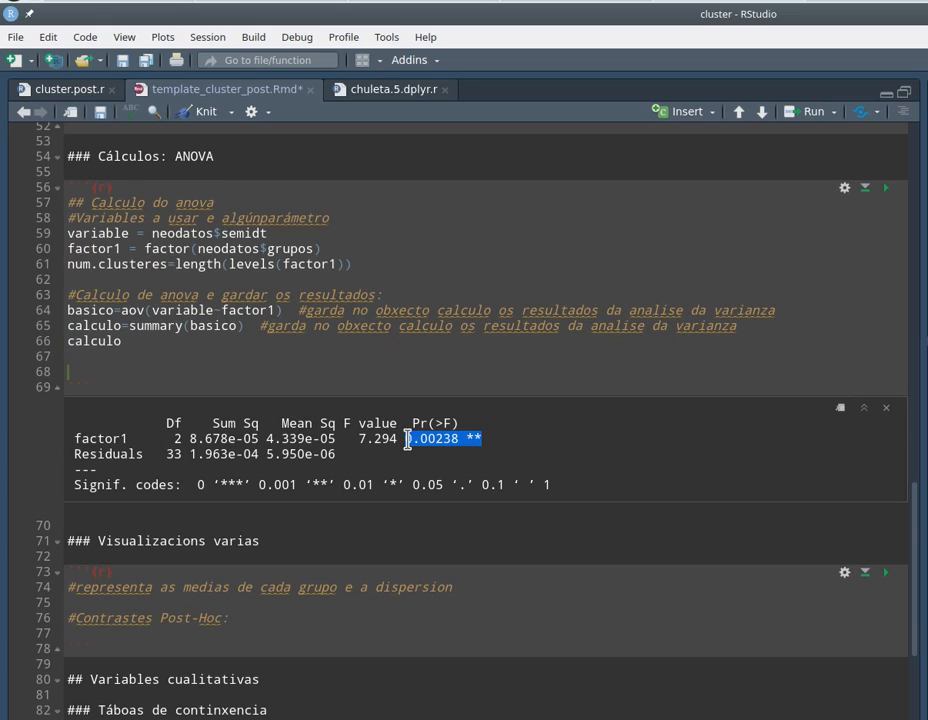
left_click(616, 453)
left_click_drag(913, 530, 897, 363)
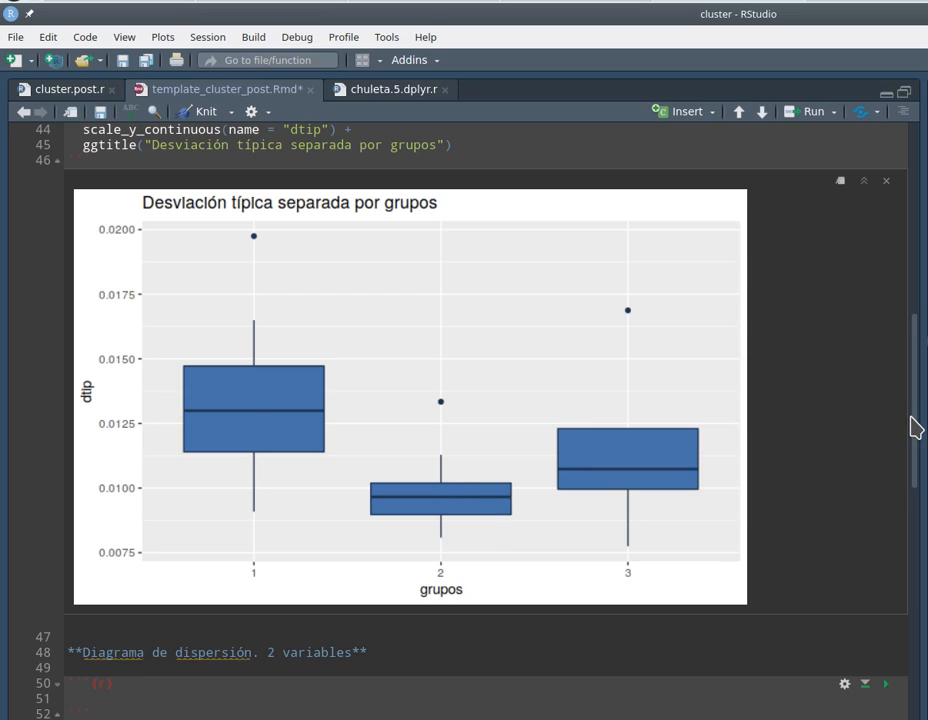
left_click_drag(912, 417, 922, 563)
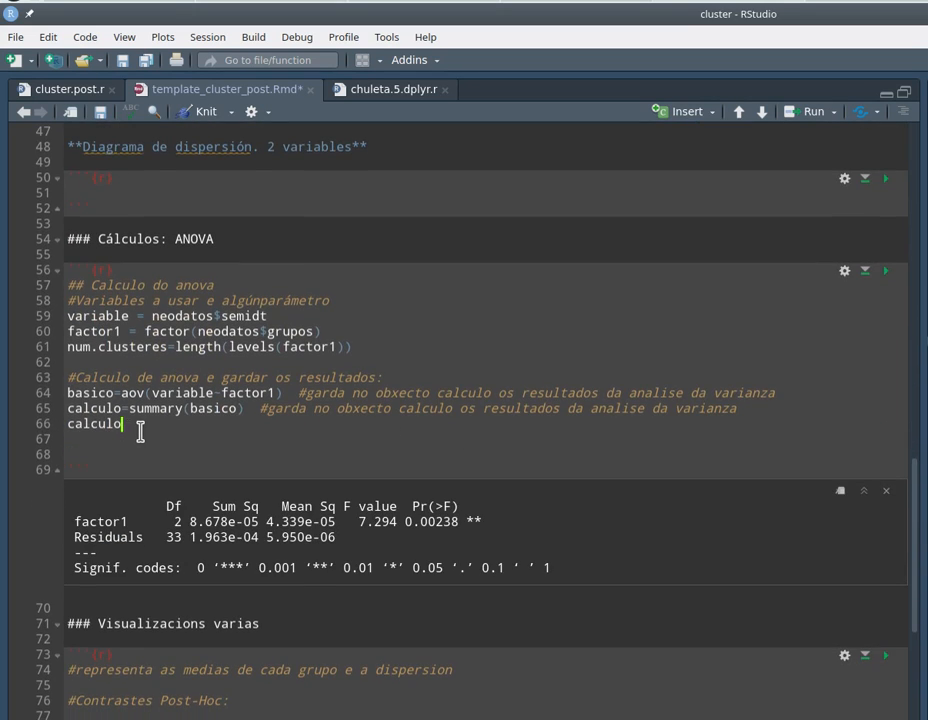
key("Delete")
key("Delete")
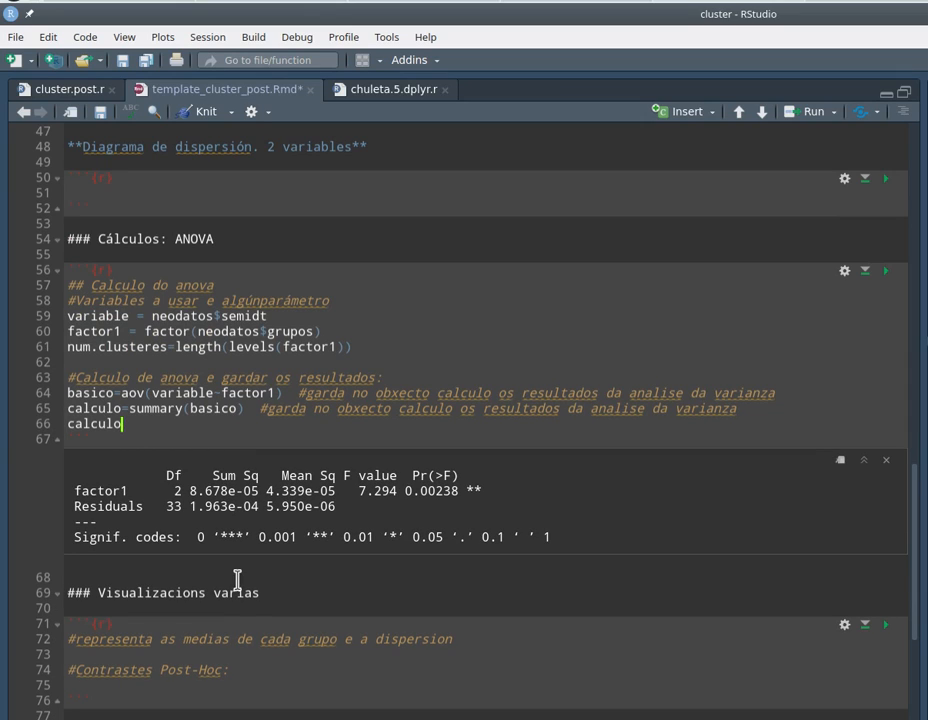
Step: Replace the comments in the "Visualizacions varias" chunk with the plot.design(variable~factor1) and ver.tuckey(basico) code, including its comments, from cluster.post.r
left_click(236, 670)
left_click(66, 89)
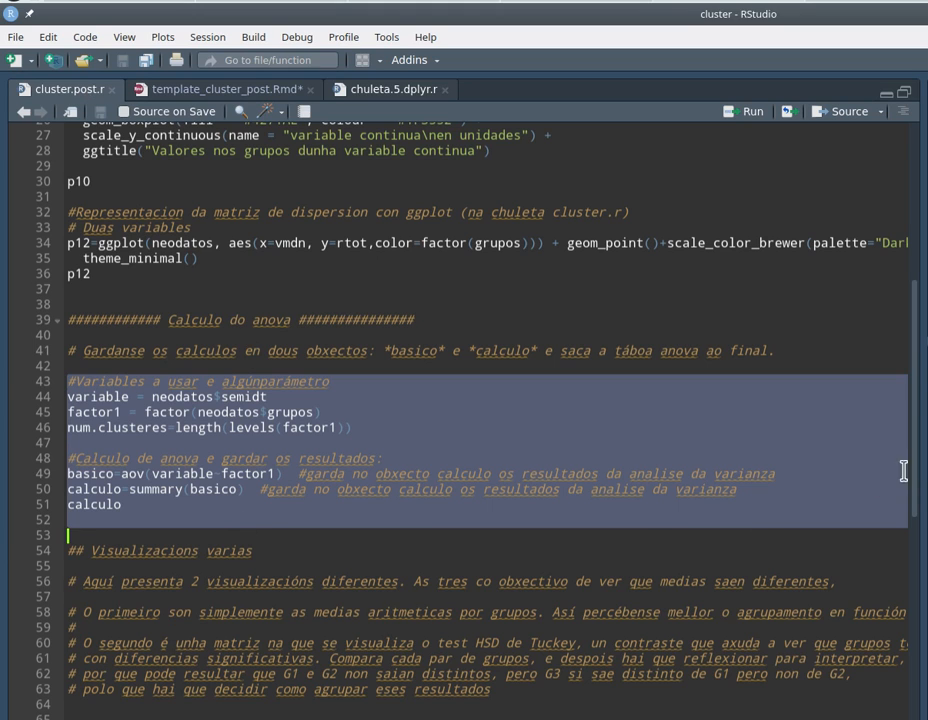
left_click_drag(913, 484, 913, 604)
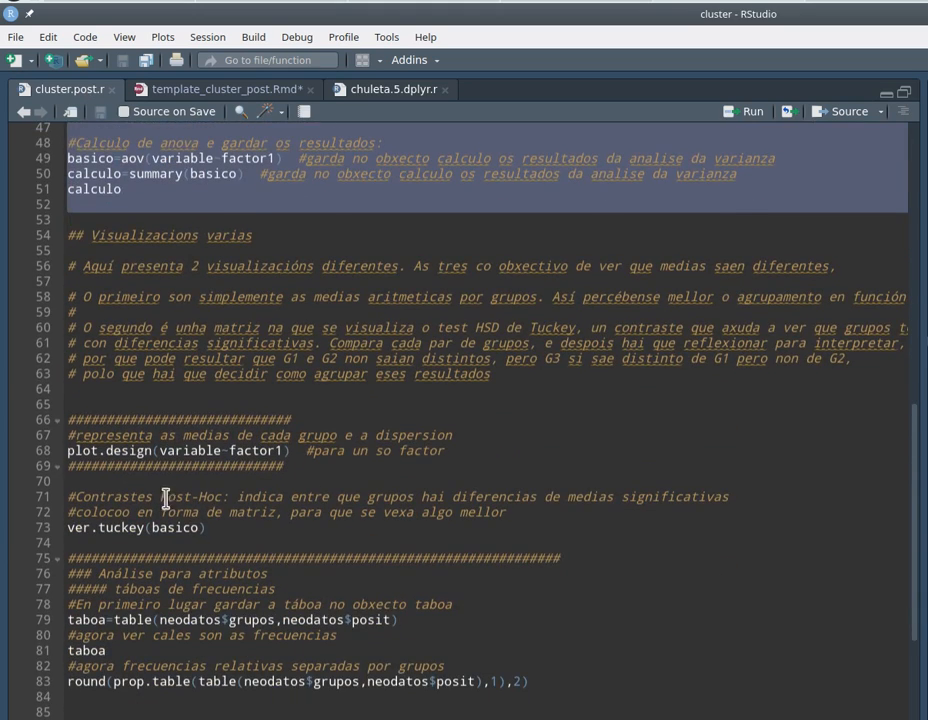
left_click_drag(66, 435, 66, 540)
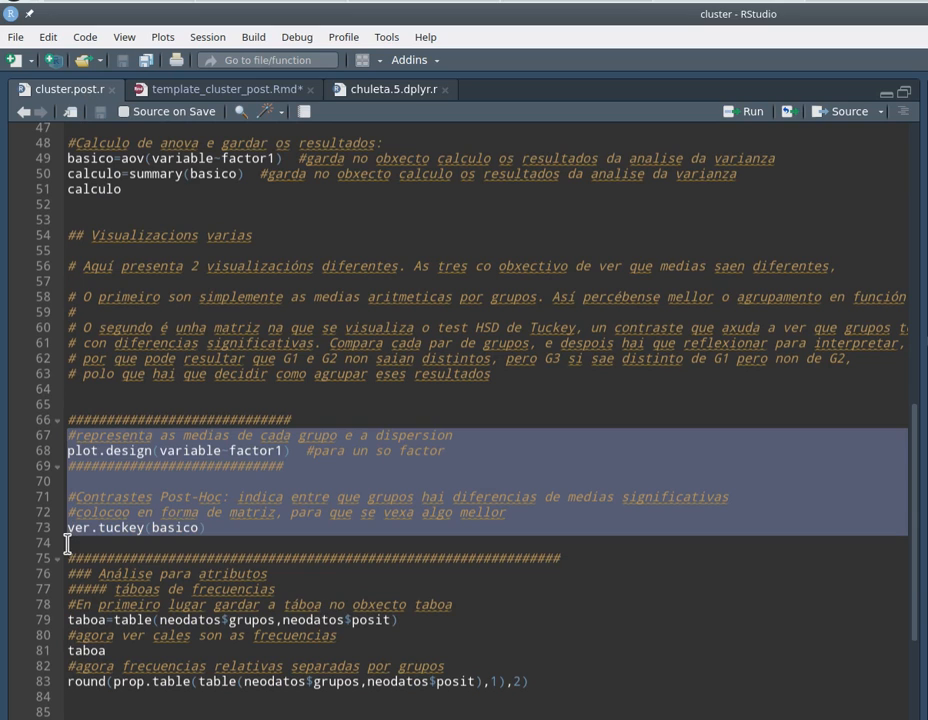
right_click(232, 508)
left_click(300, 528)
left_click(145, 86)
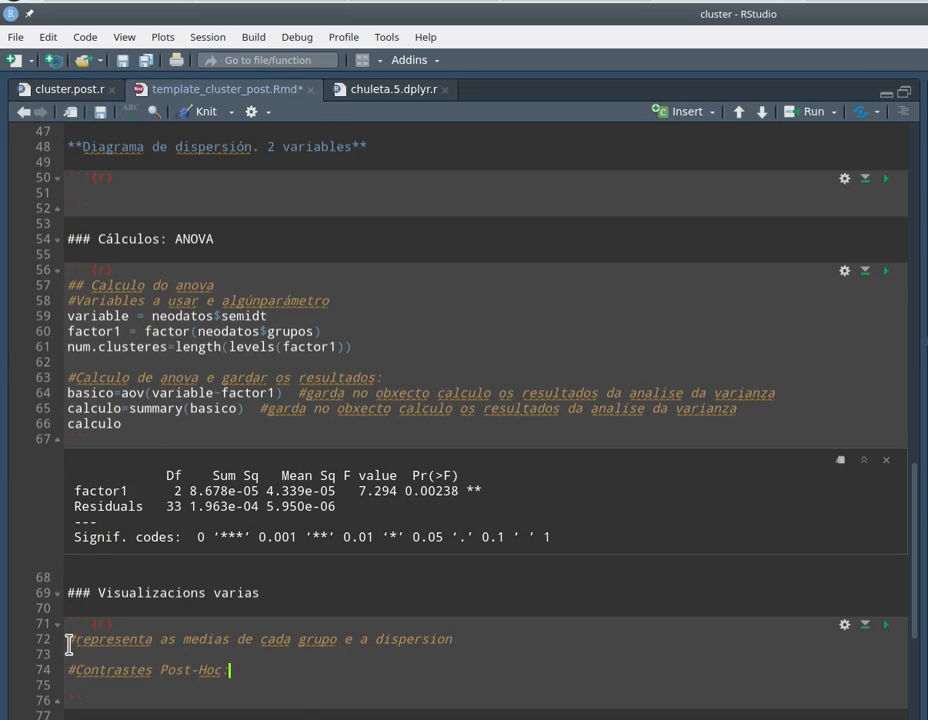
left_click_drag(69, 640, 261, 675)
right_click(190, 654)
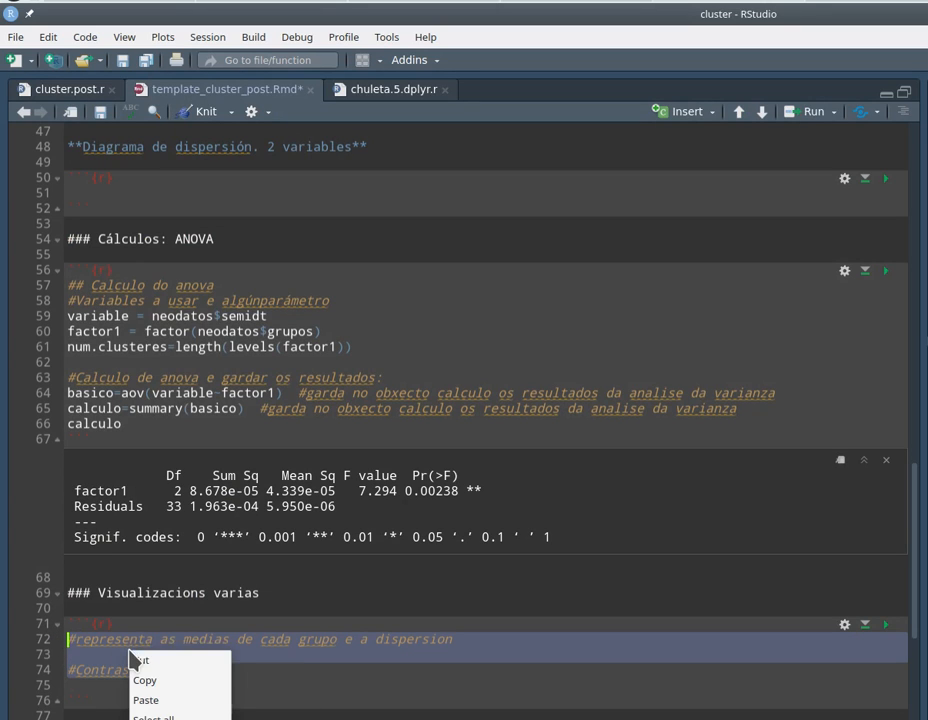
left_click(201, 700)
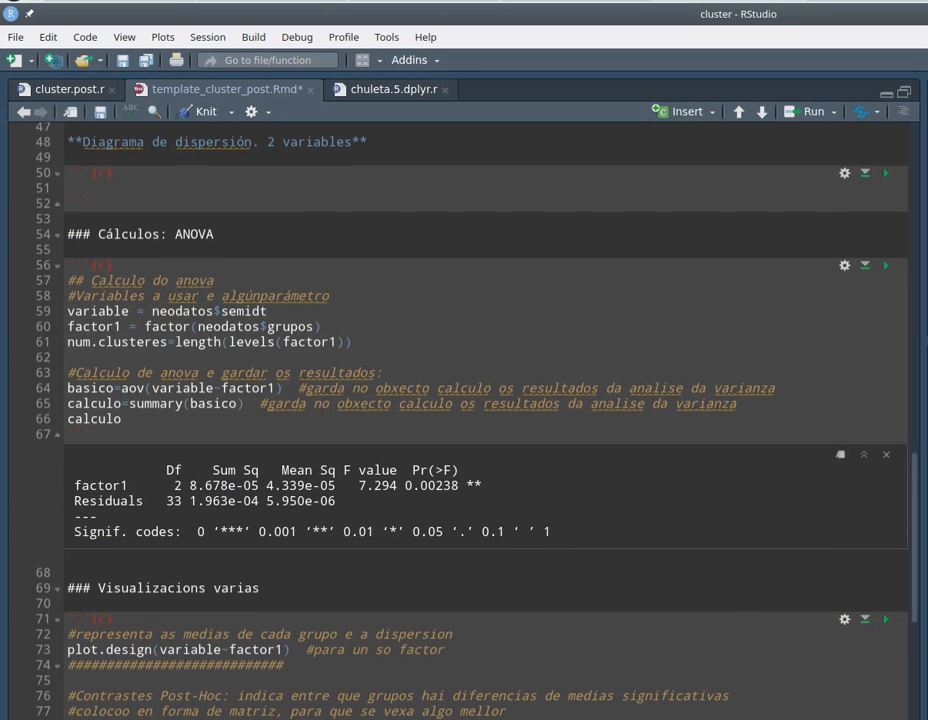
Step: Run the plot.design(variable~factor1) and ver.tuckey(basico) lines separately and compare the Tukey plot with the boxplot by groups
left_click_drag(918, 612, 915, 677)
left_click(305, 415)
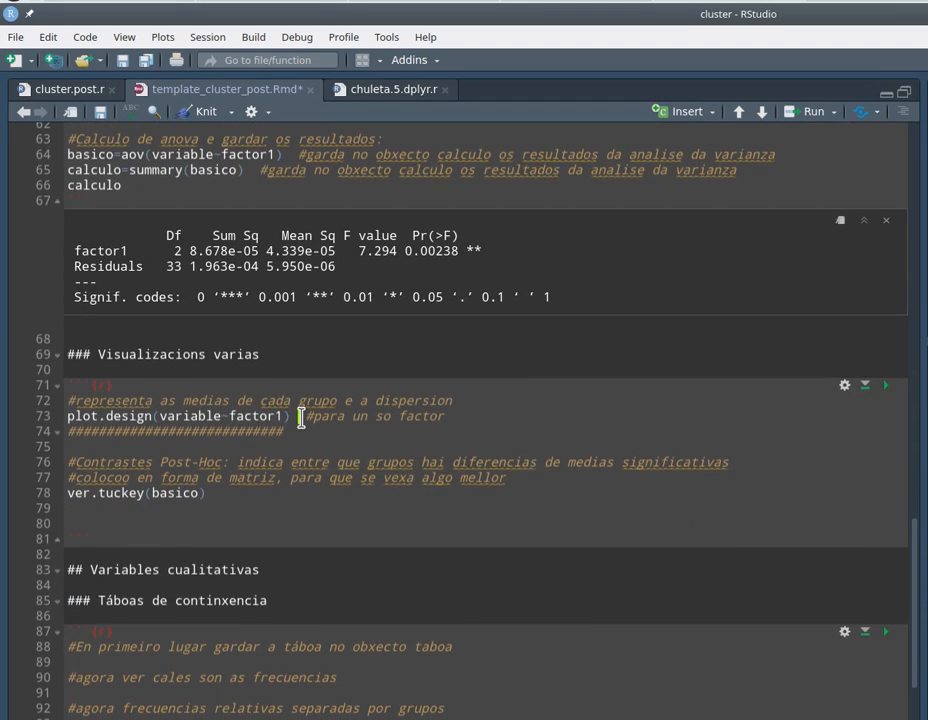
key("ctrl+Return")
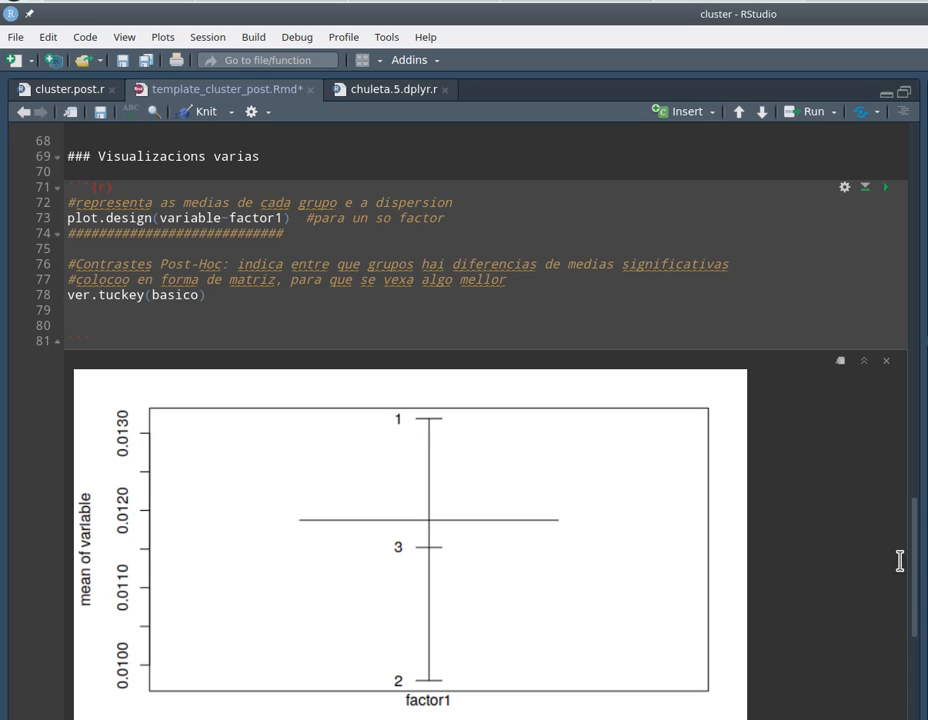
left_click(222, 295)
key("ctrl+Return")
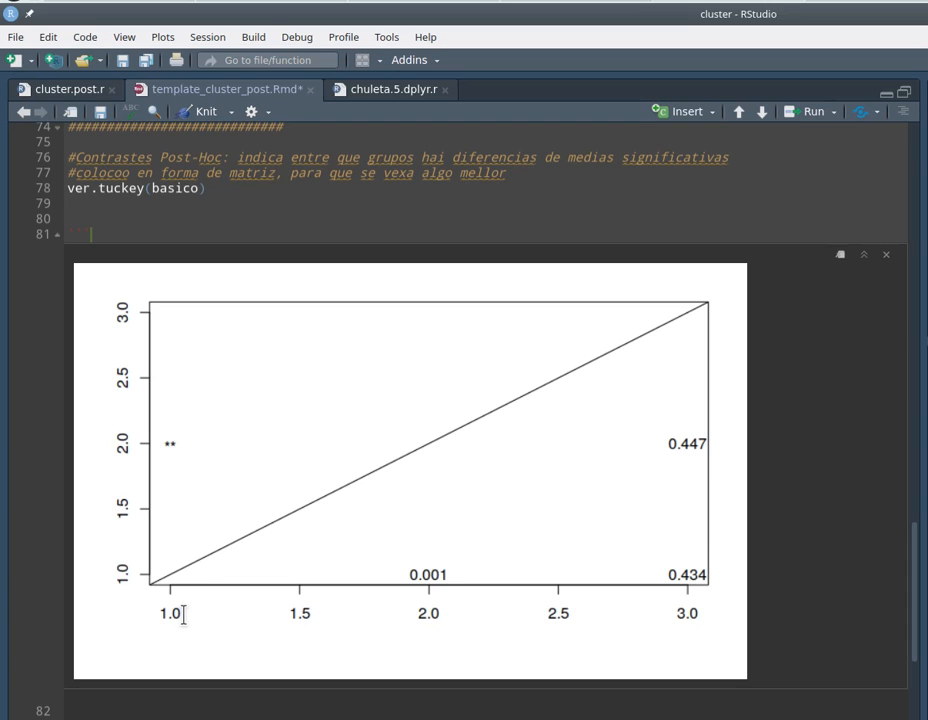
left_click_drag(919, 646, 895, 424)
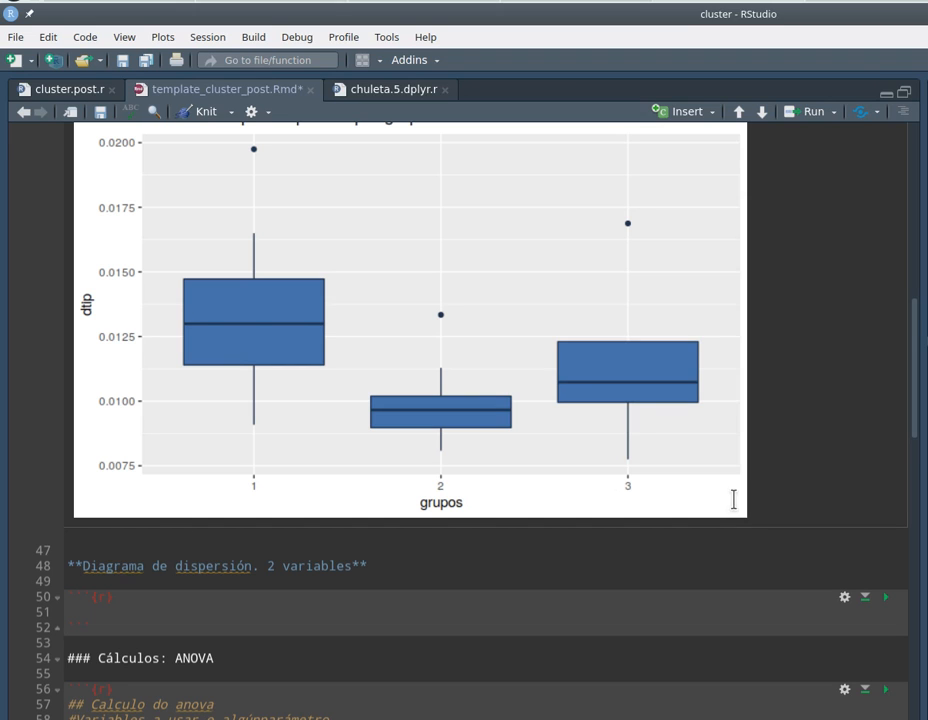
left_click_drag(917, 437, 916, 718)
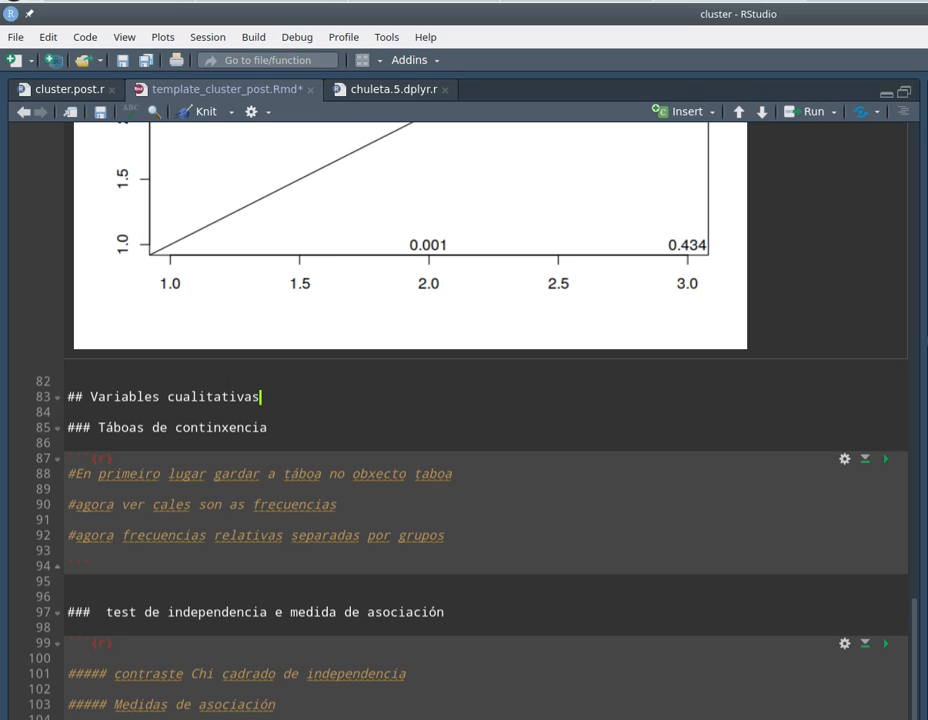
Step: Review the template's "Variables cualitativas" section and find the DISCRETIZAR code using cut() in chuleta.5.dplyr.r
left_click(281, 422)
key("Up")
left_click(381, 91)
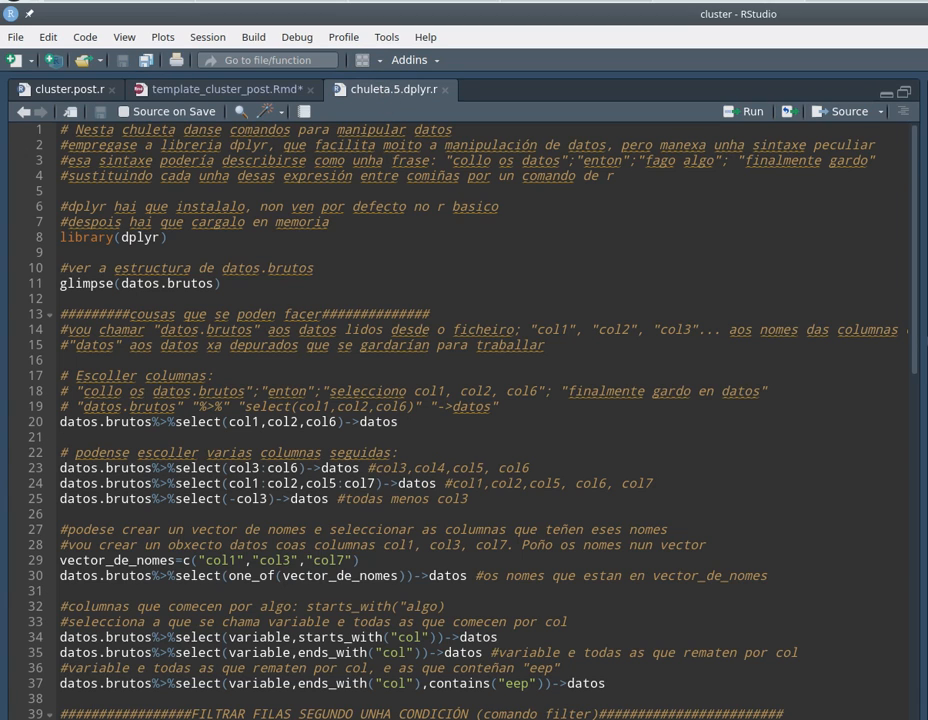
scroll(918, 325, "down", 15)
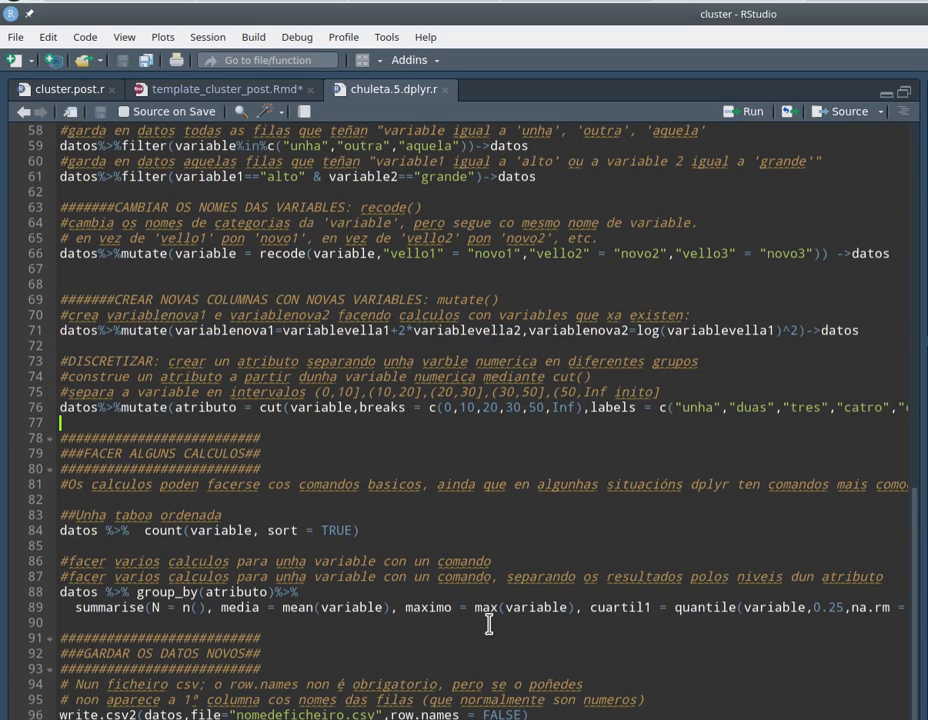
double_click(95, 361)
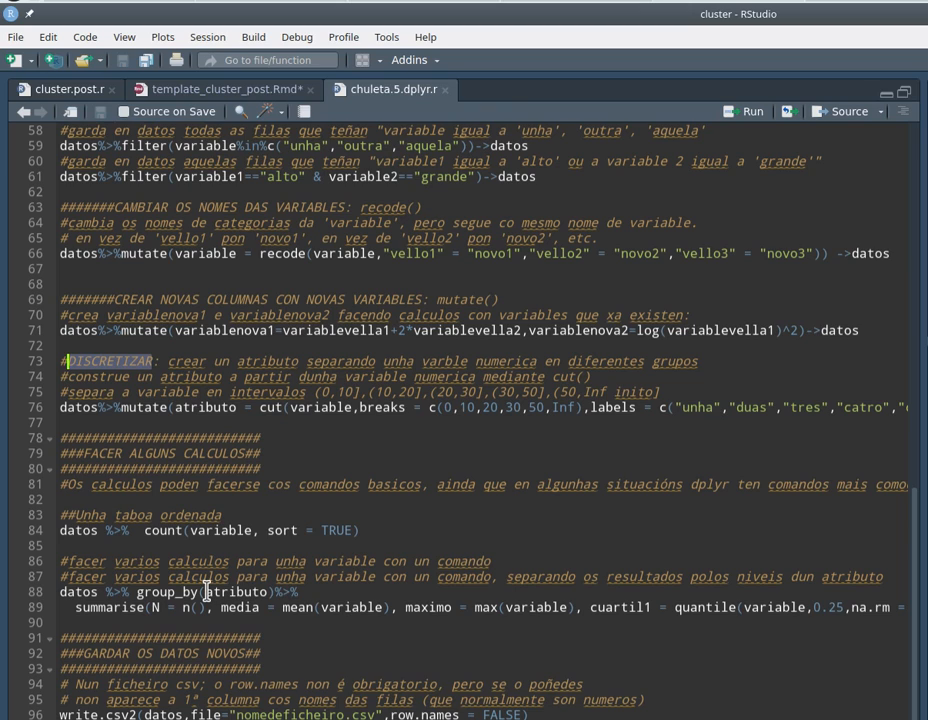
Step: Copy the mutate() line with cut() from chuleta.5.dplyr.r into a new R chunk under "Variables cualitativas" in template_cluster_post.Rmd
left_click(61, 408)
triple_click(61, 412)
right_click(80, 413)
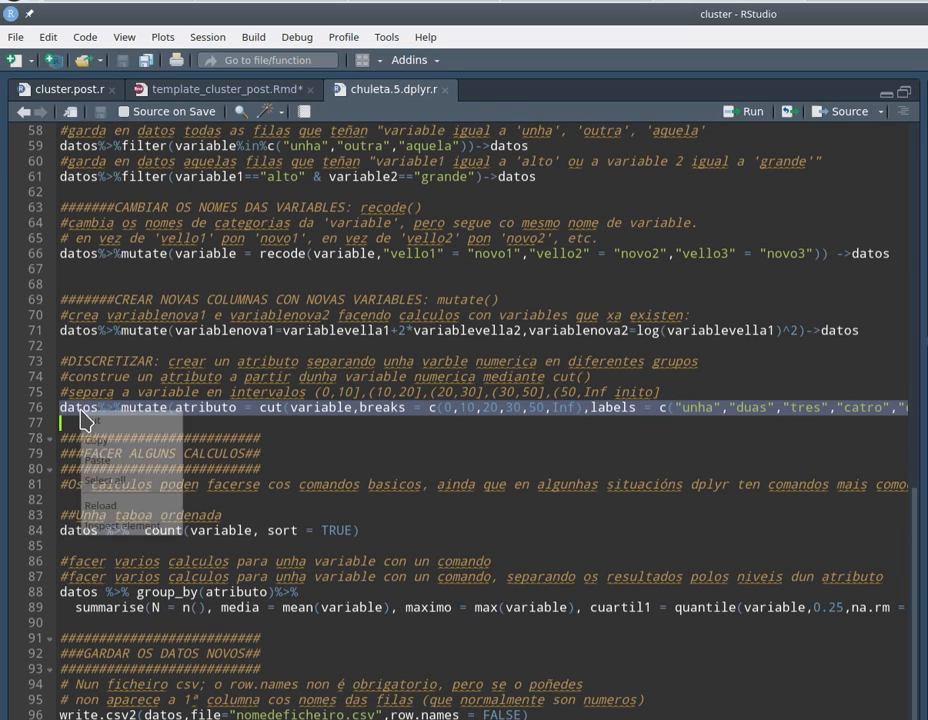
left_click(90, 440)
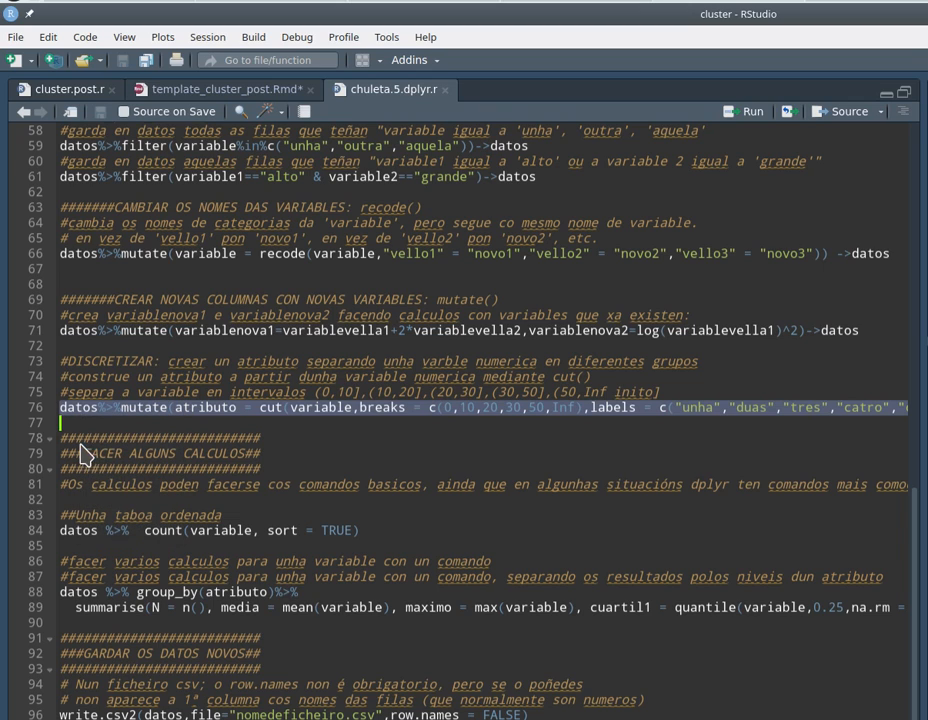
left_click(157, 92)
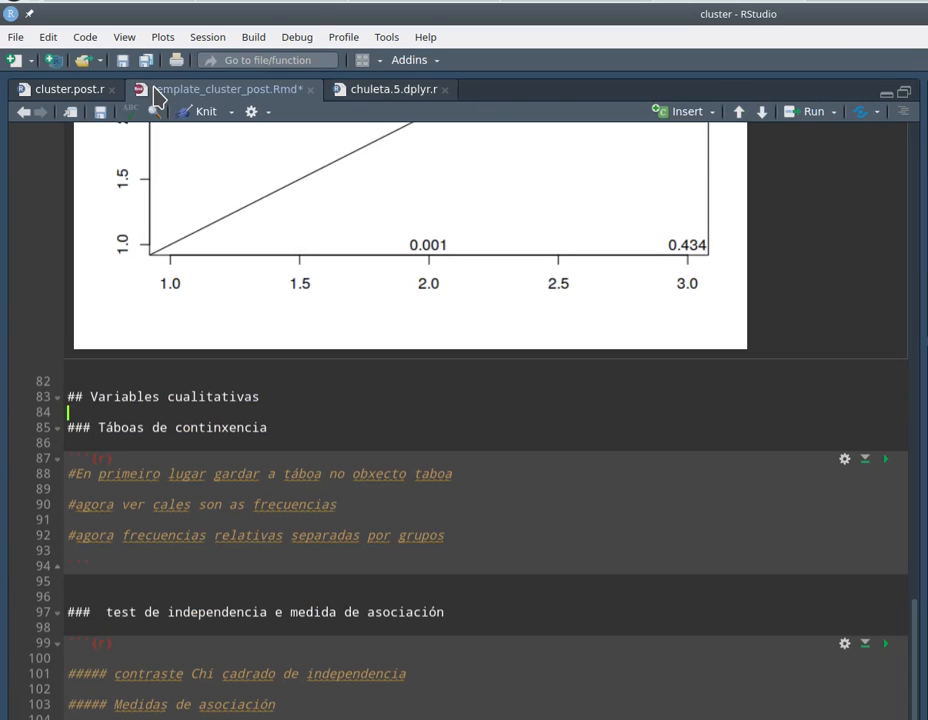
left_click(162, 441)
left_click(152, 413)
key("ctrl+alt+i")
key("ctrl+v")
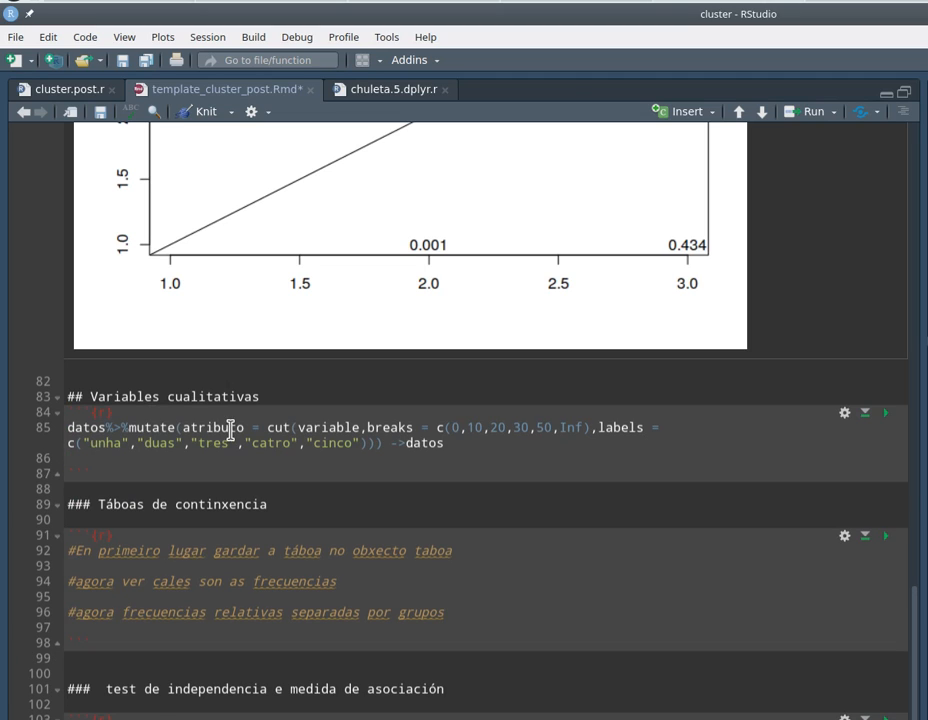
Step: Change both datos references in the pasted line to neodatos and the variable inside cut() to dtip
left_click(70, 427)
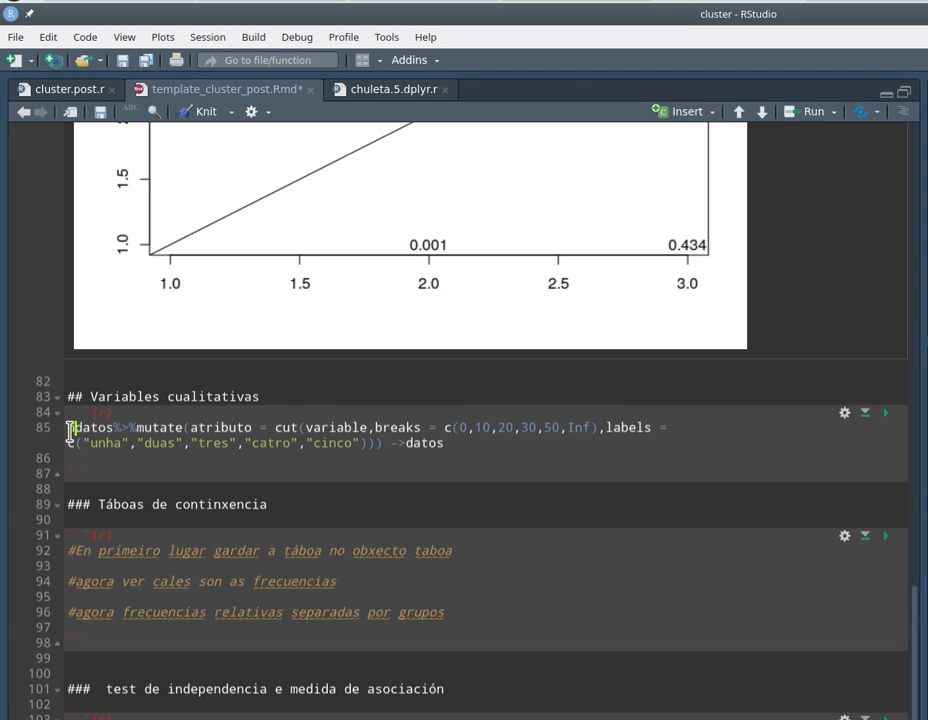
type("neo")
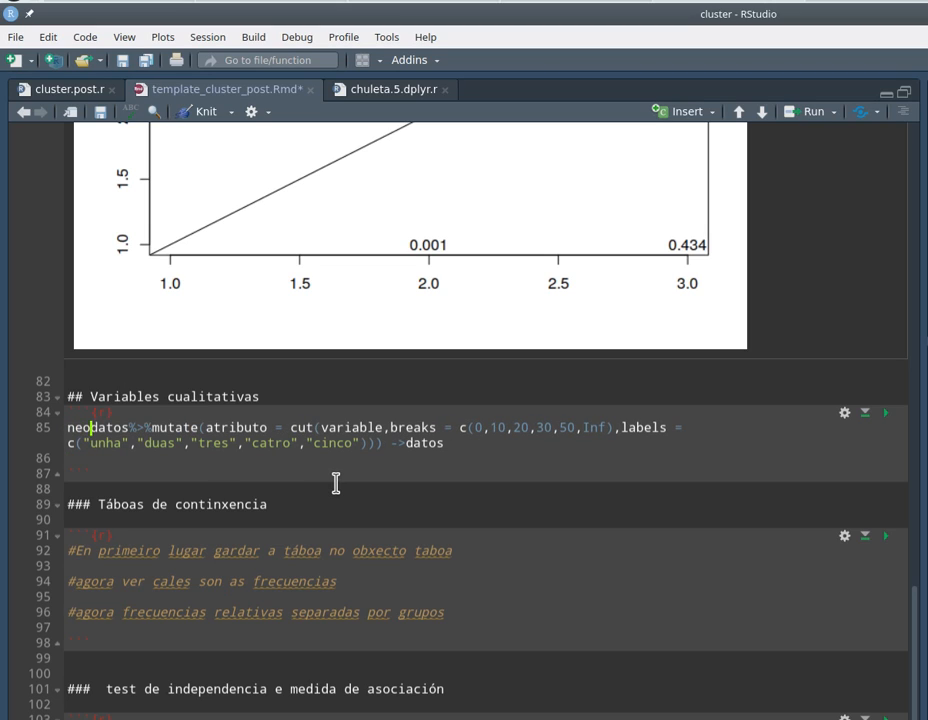
left_click(405, 443)
type("neo")
left_click_drag(321, 427, 382, 428)
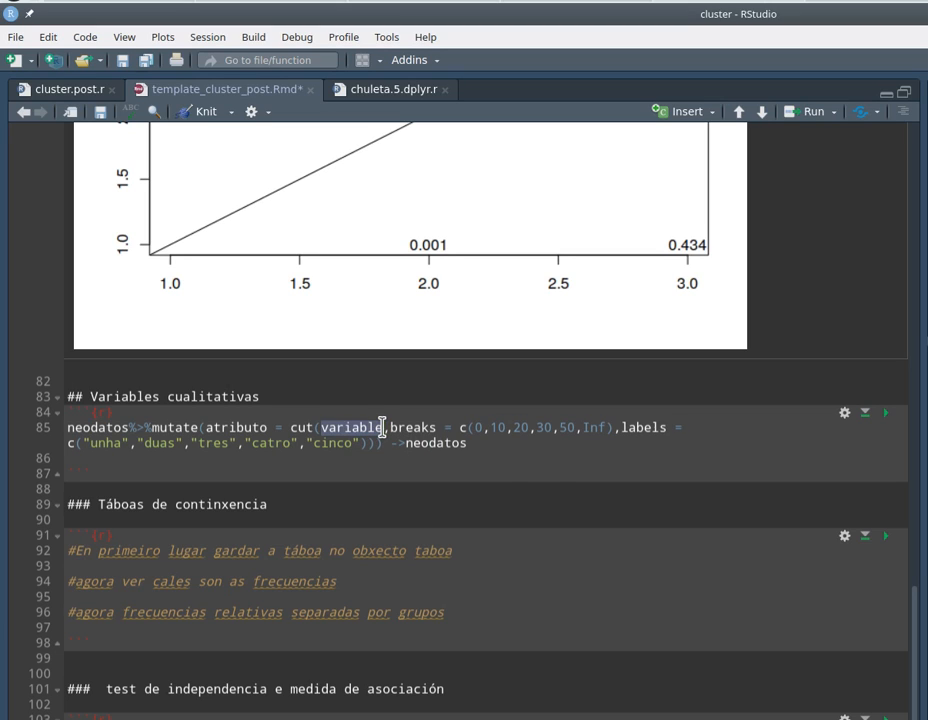
type("ctip")
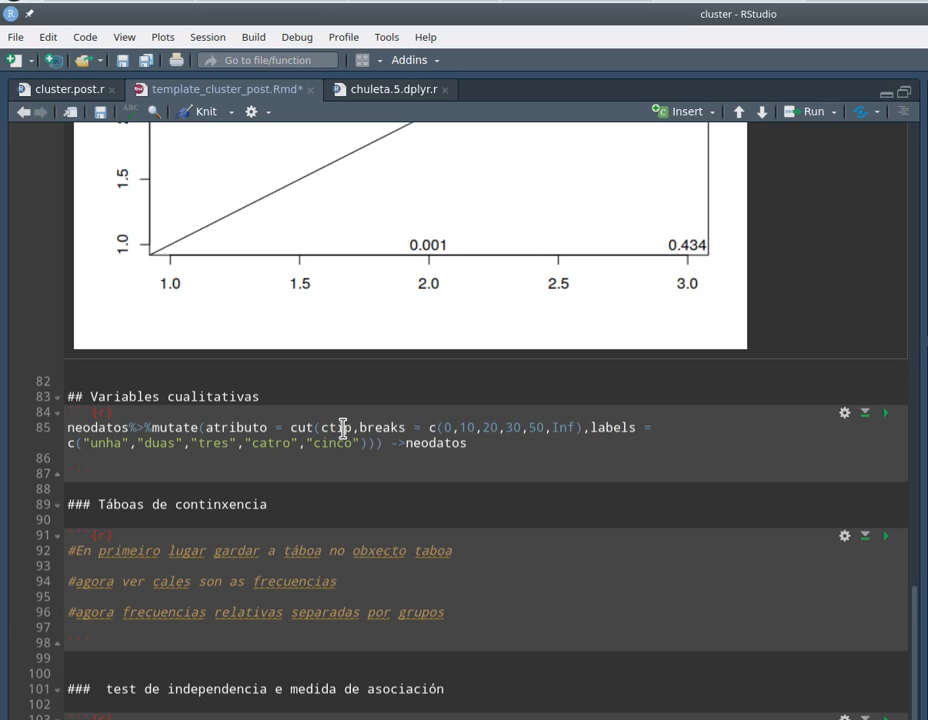
key("Left")
key("Left")
key("Left")
key("BackSpace")
type("d")
Step: Run summary(neodatos$dtip) in the console to view the quartiles of dtip
left_click(547, 718)
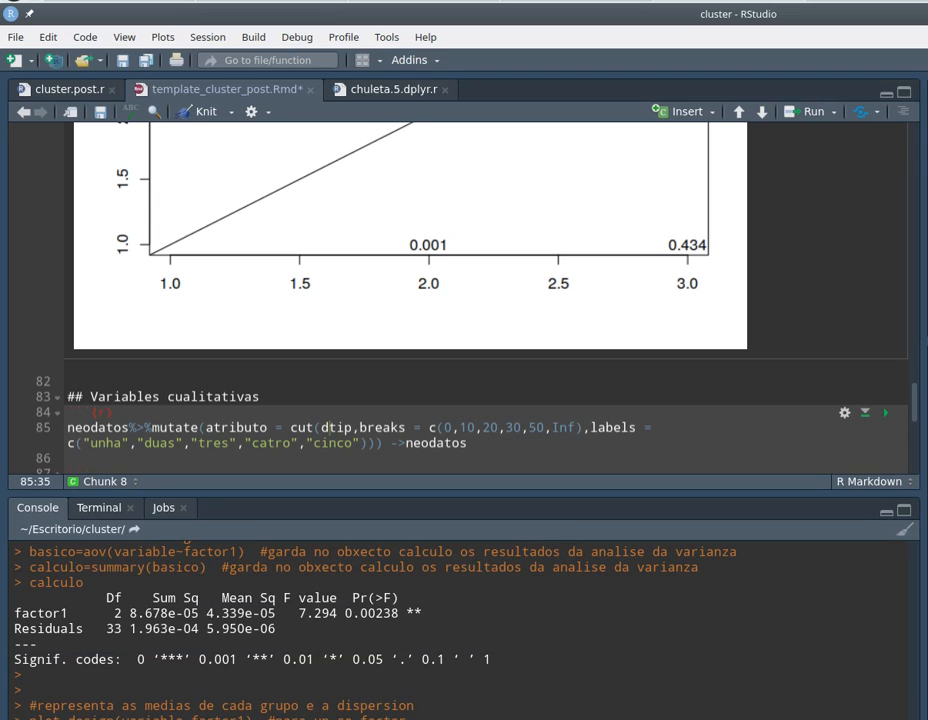
type("$")
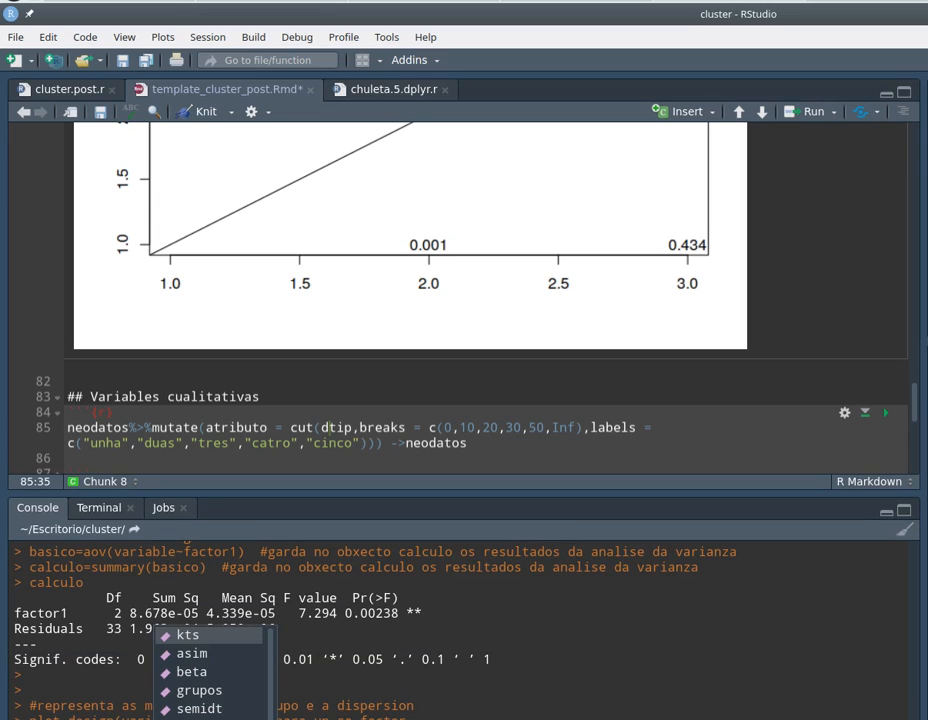
key("Down")
key("Down")
key("Down")
key("Down")
key("Down")
key("Return")
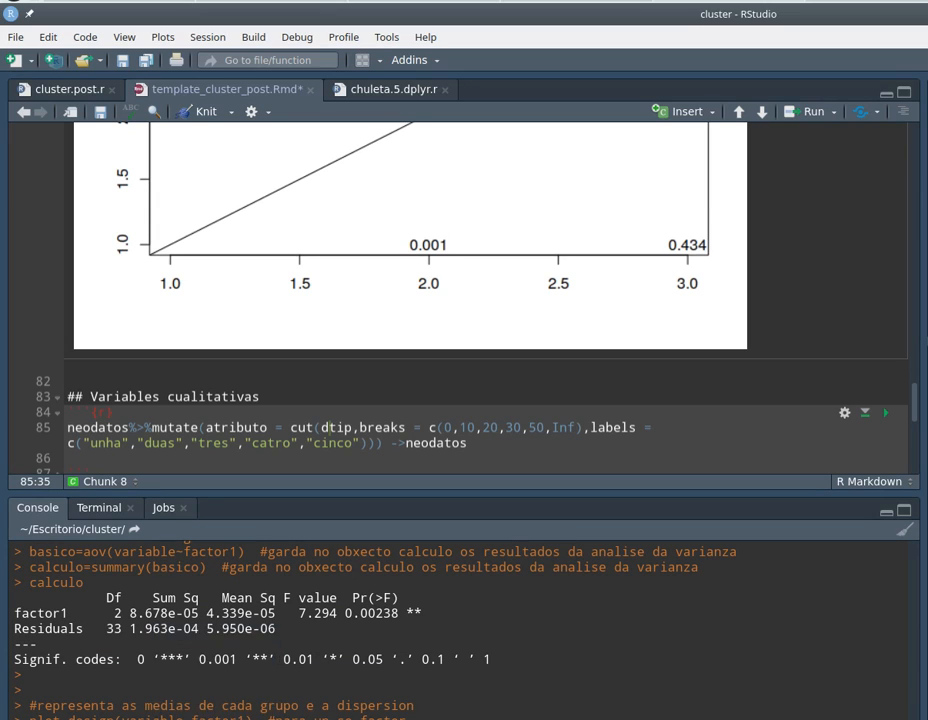
key("Return")
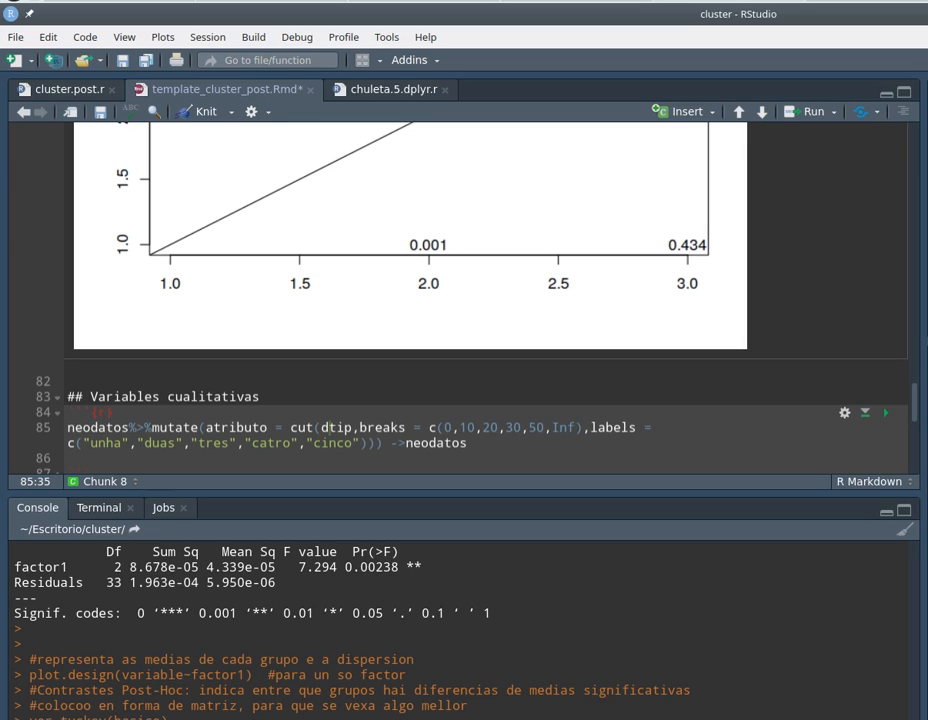
Step: Set the cut() breaks to c(0,0.145,0.185,Inf)
left_click(459, 430)
key("Delete")
type("0.")
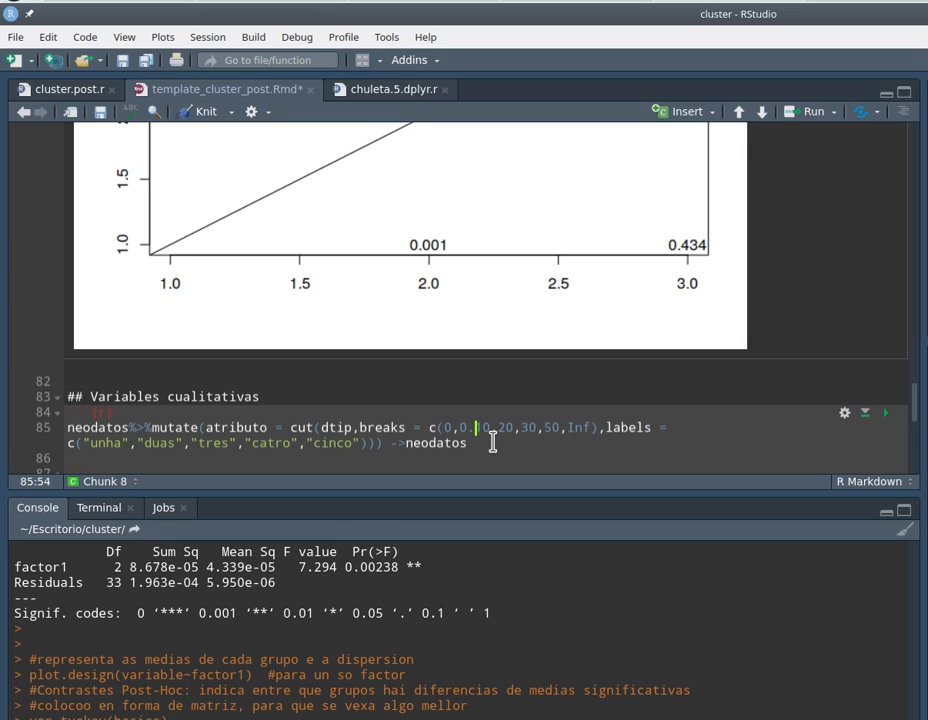
key("Delete")
type("145")
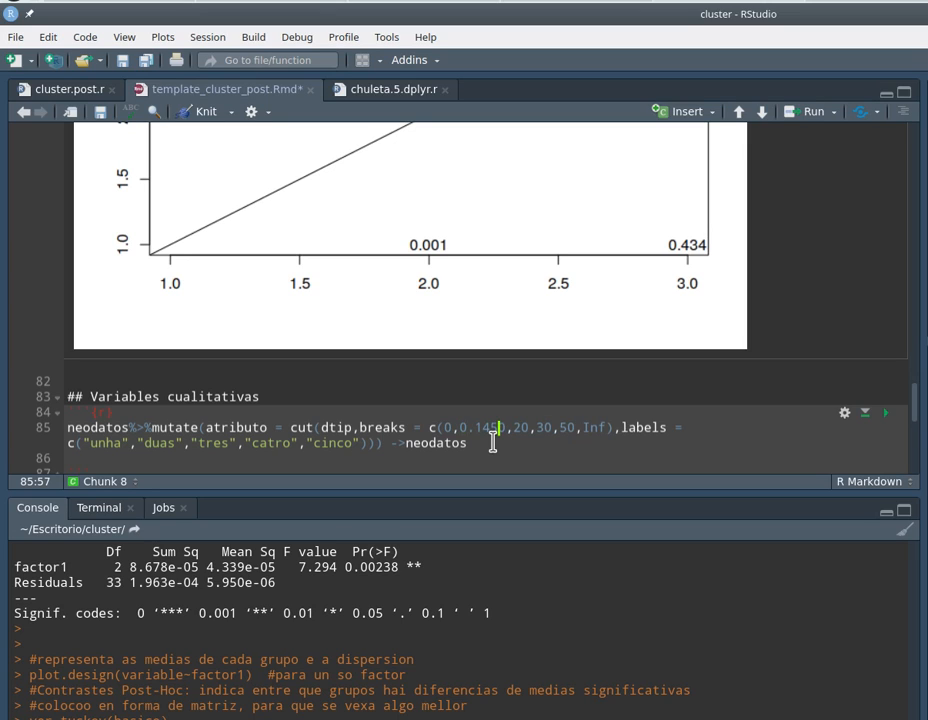
key("Right")
key("Delete")
key("Delete")
key("Delete")
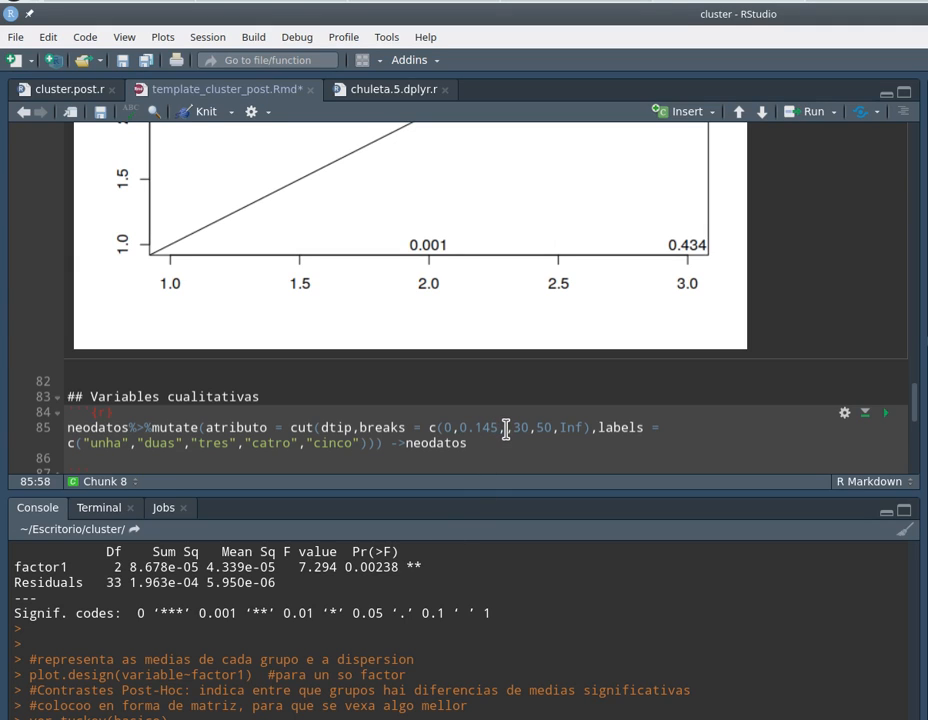
type("0.185,")
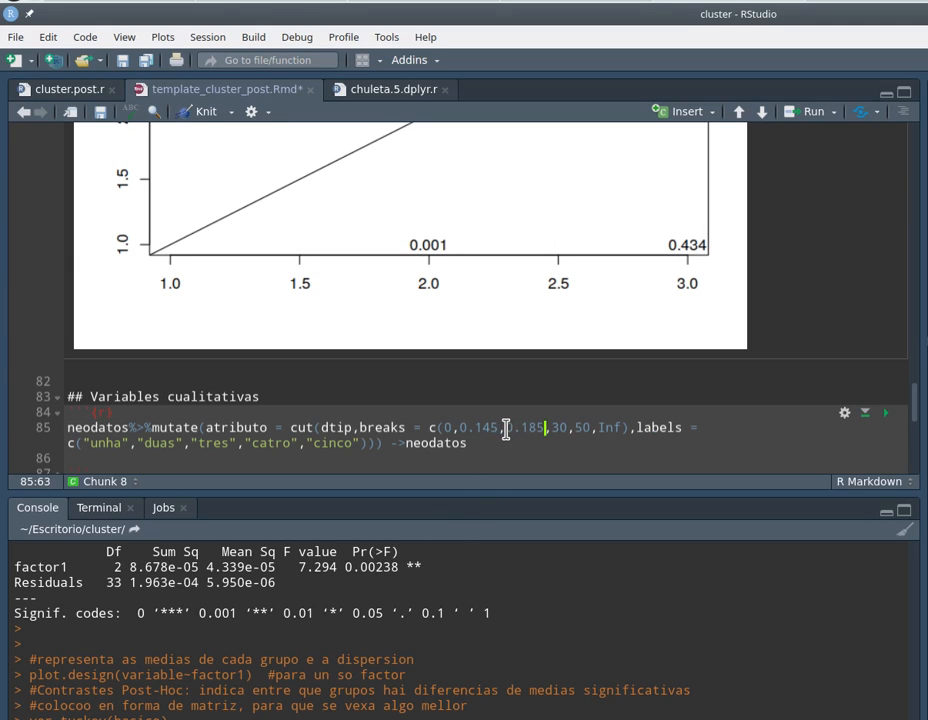
key("Delete")
key("Delete")
key("Delete")
key("Delete")
key("Delete")
key("Delete")
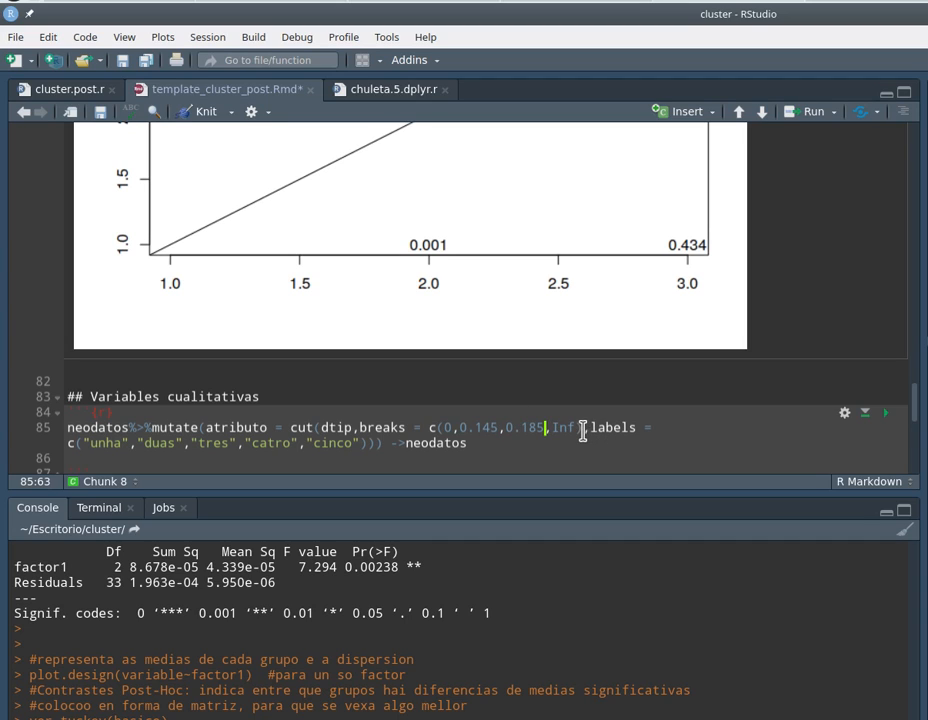
Step: Replace the first two cut() labels with "menor" and "media"
double_click(101, 444)
type("menor")
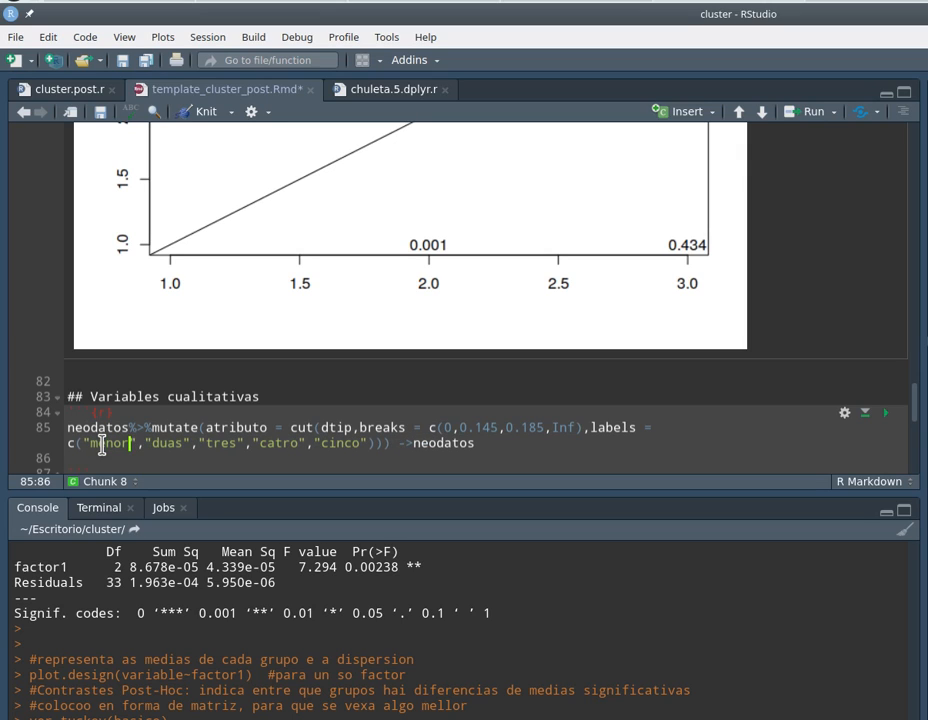
key("Right")
key("Right")
key("Right")
key("Delete")
key("Delete")
key("Delete")
key("Delete")
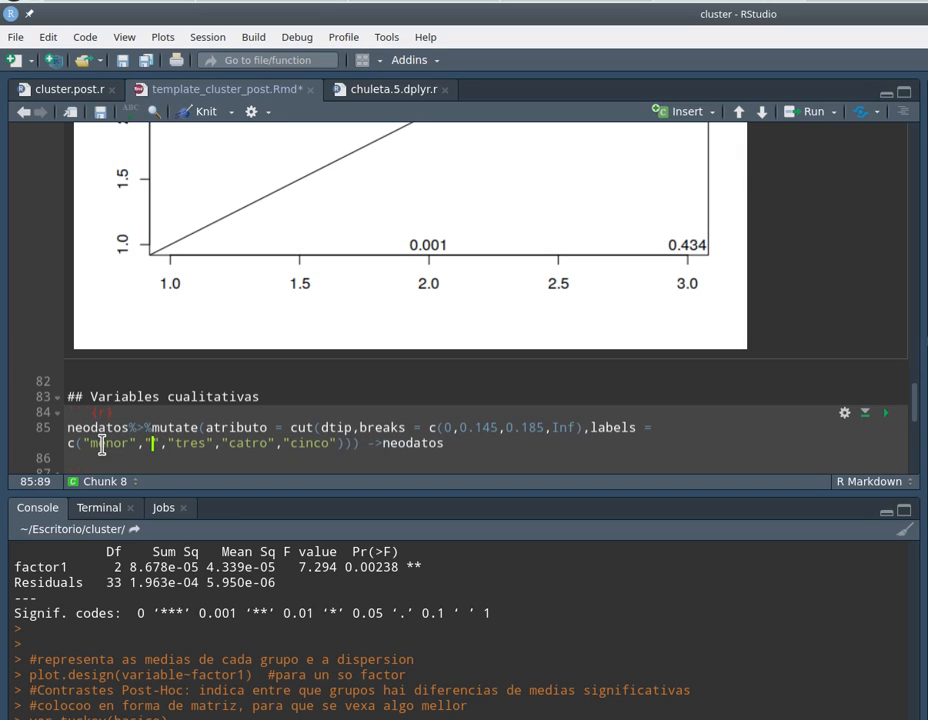
type("maior")
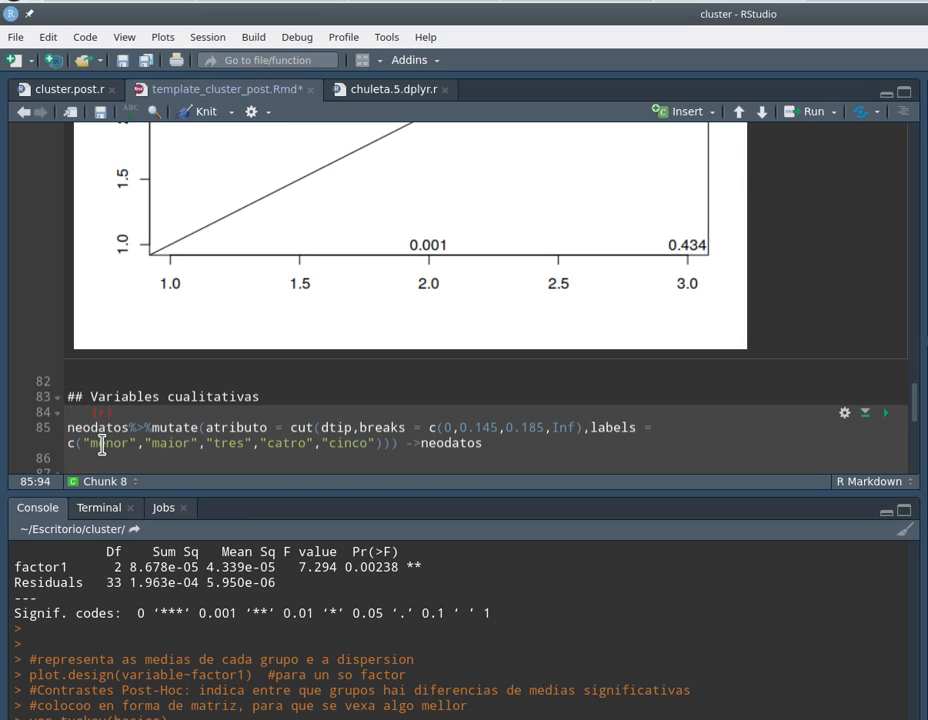
key("BackSpace")
key("BackSpace")
key("BackSpace")
key("BackSpace")
type("d")
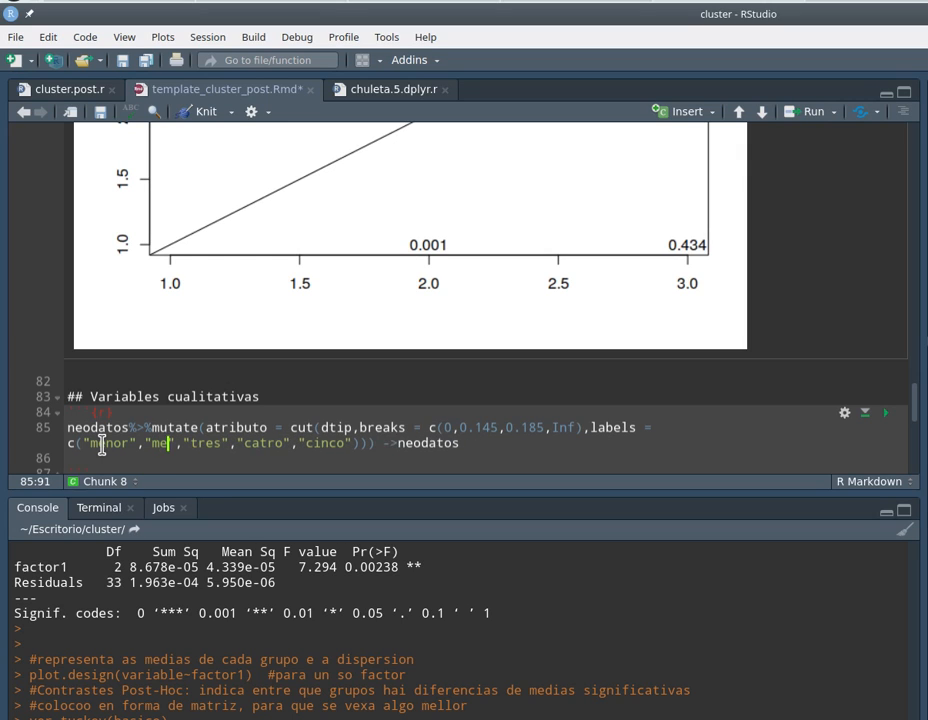
type("dia\"")
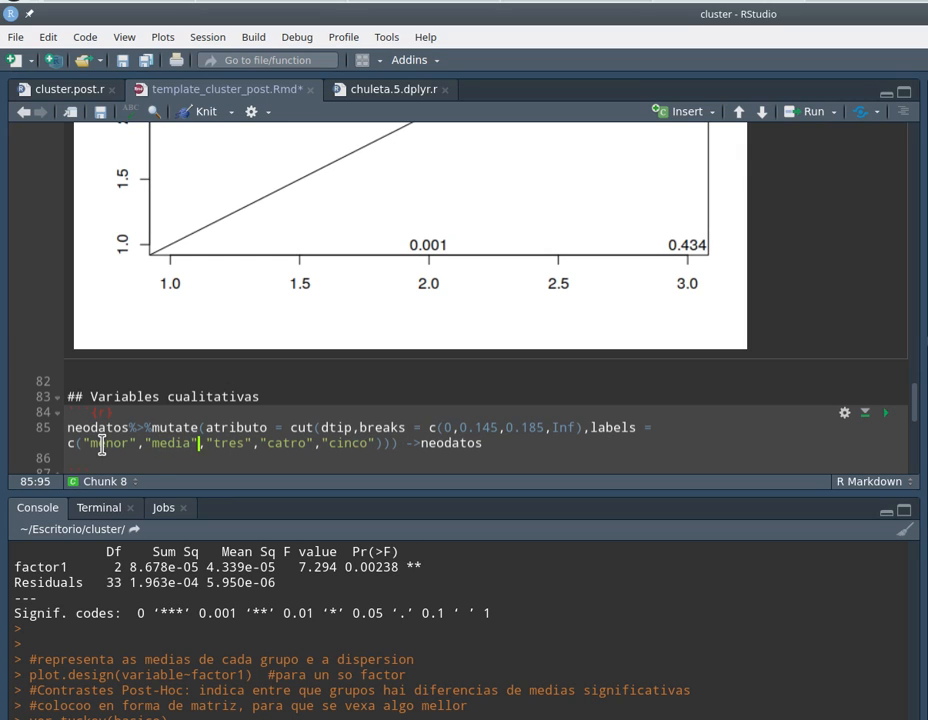
Step: Replace the remaining labels "tres", "catro" and "cinco" with the single label "maior"
key("Right")
key("Right")
key("Delete")
key("Delete")
key("Delete")
key("Delete")
key("Delete")
key("Delete")
key("Delete")
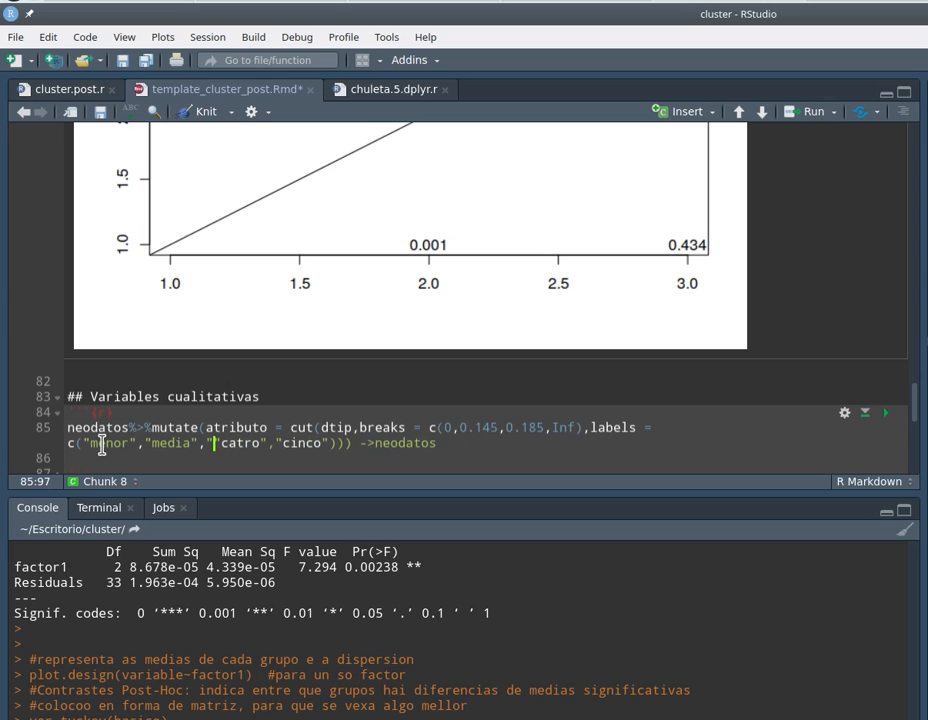
key("Delete")
key("Delete")
key("Delete")
key("Delete")
key("Delete")
key("Delete")
key("Delete")
key("Delete")
key("Delete")
key("Delete")
key("Delete")
key("Delete")
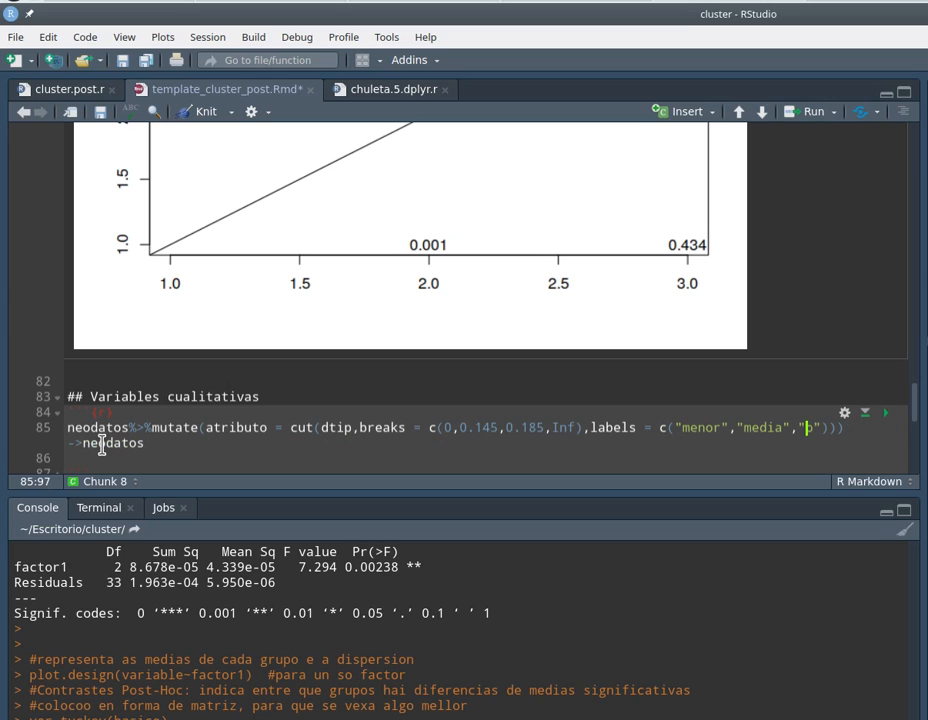
key("Delete")
type("maior")
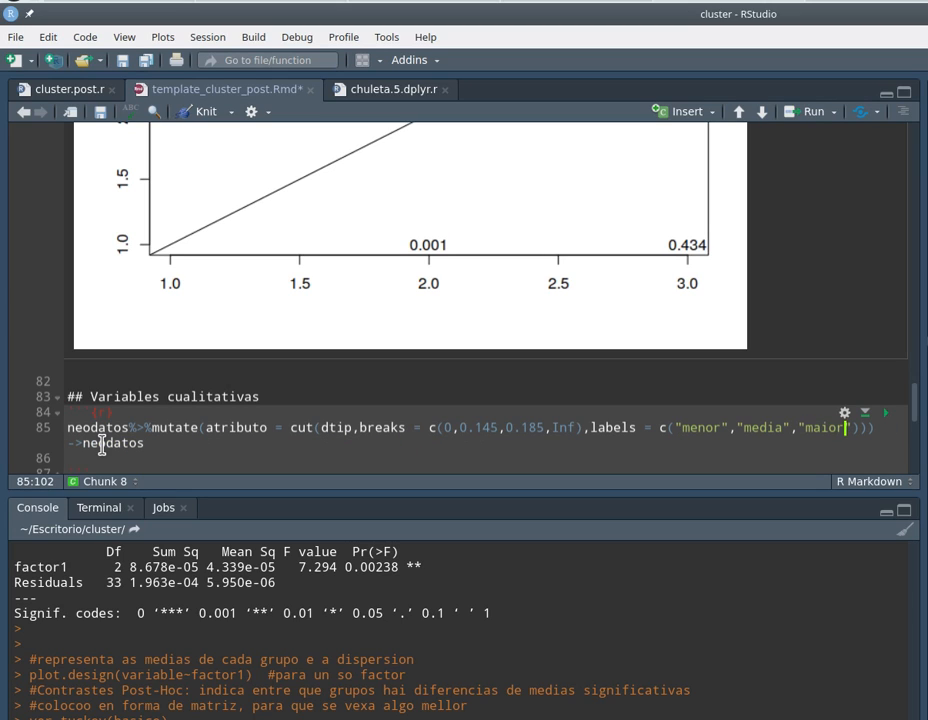
Step: Run the neodatos mutate() line and delete the blank line at the end of its chunk
left_click(149, 444)
left_click(183, 428)
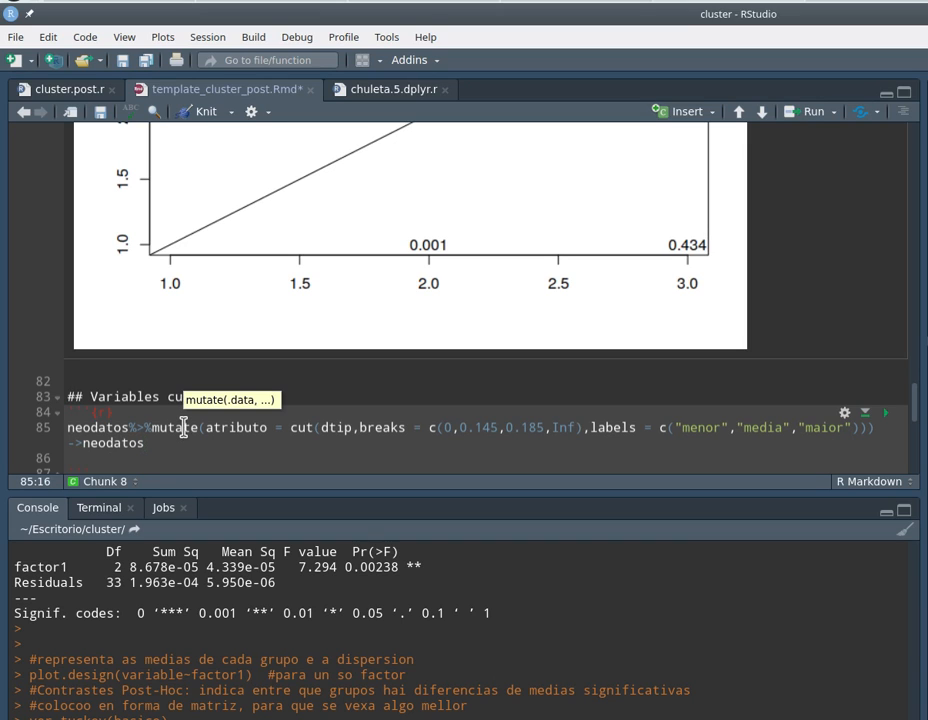
key("ctrl+Return")
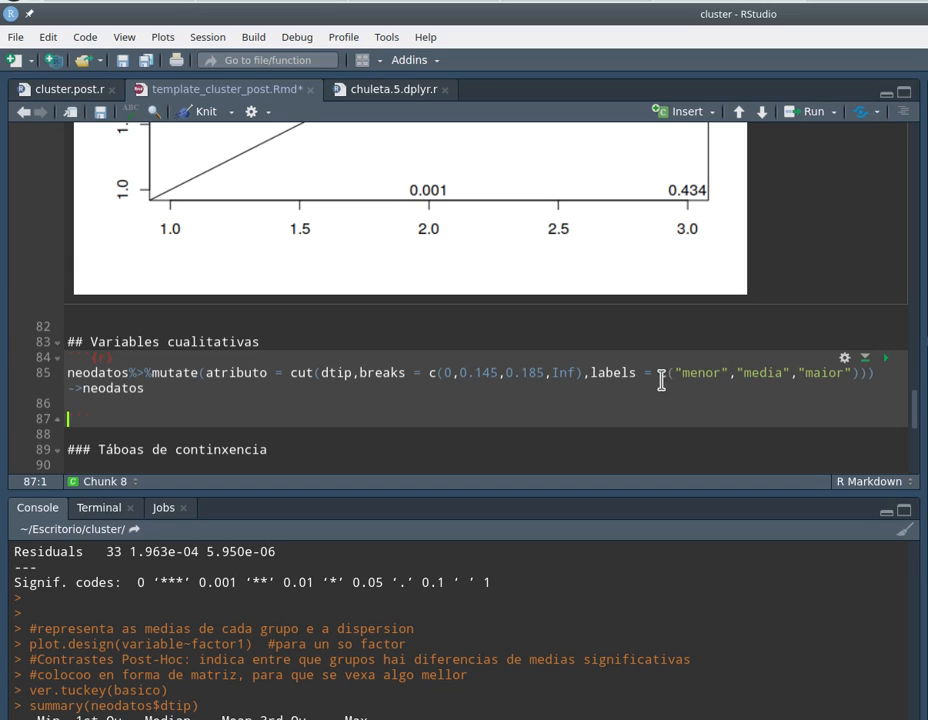
left_click(280, 387)
key("Delete")
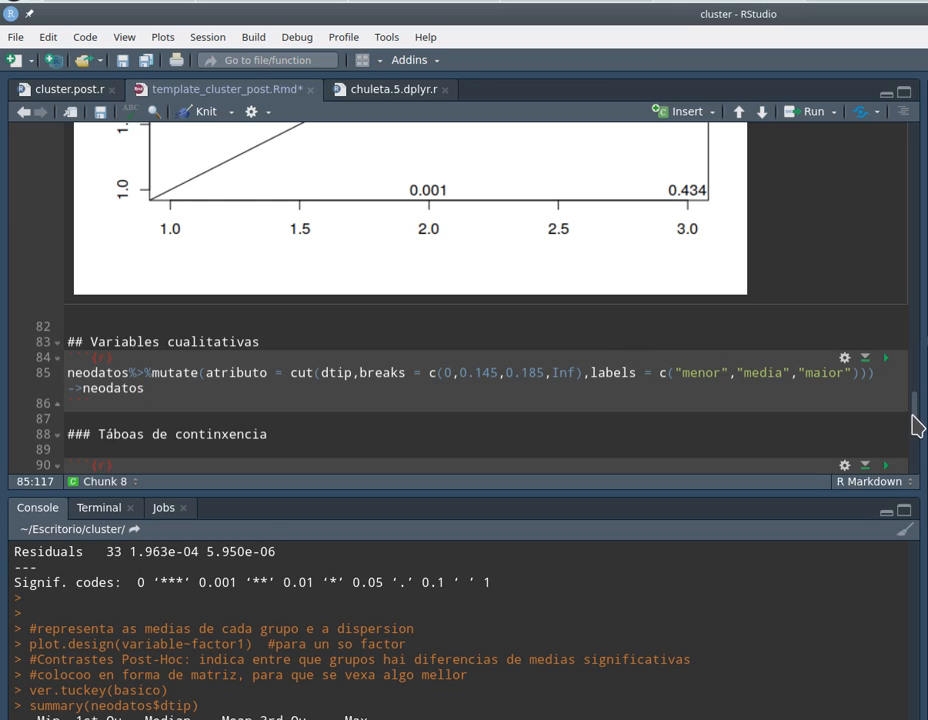
Step: Copy the frequency table code from the taboa assignment through the round(prop.table()) line in cluster.post.r
scroll(917, 425, "down", 5)
scroll(915, 445, "up", 1)
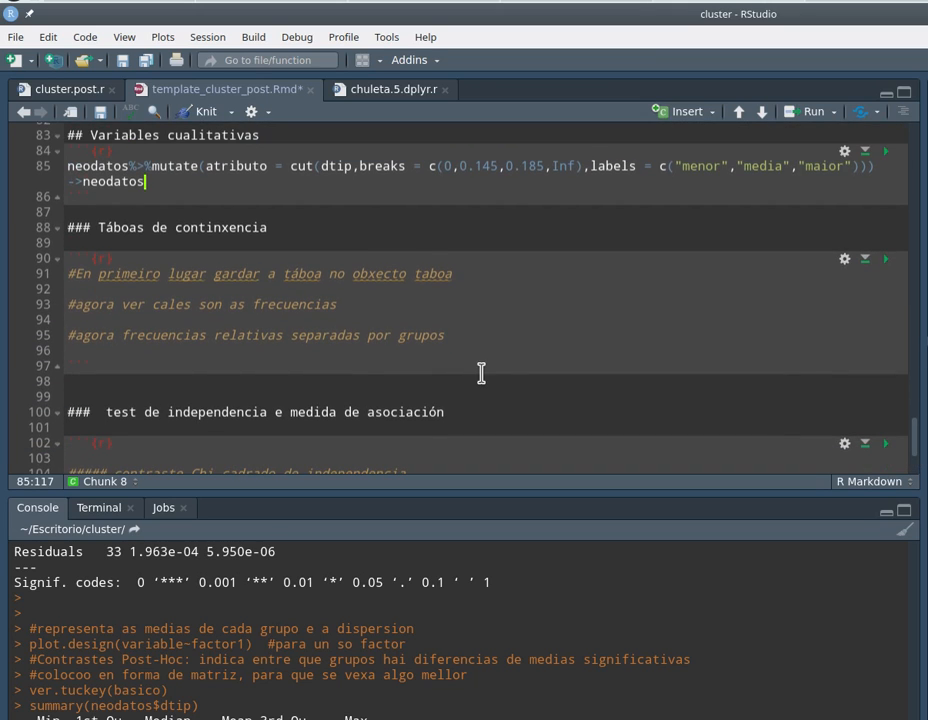
left_click(366, 352)
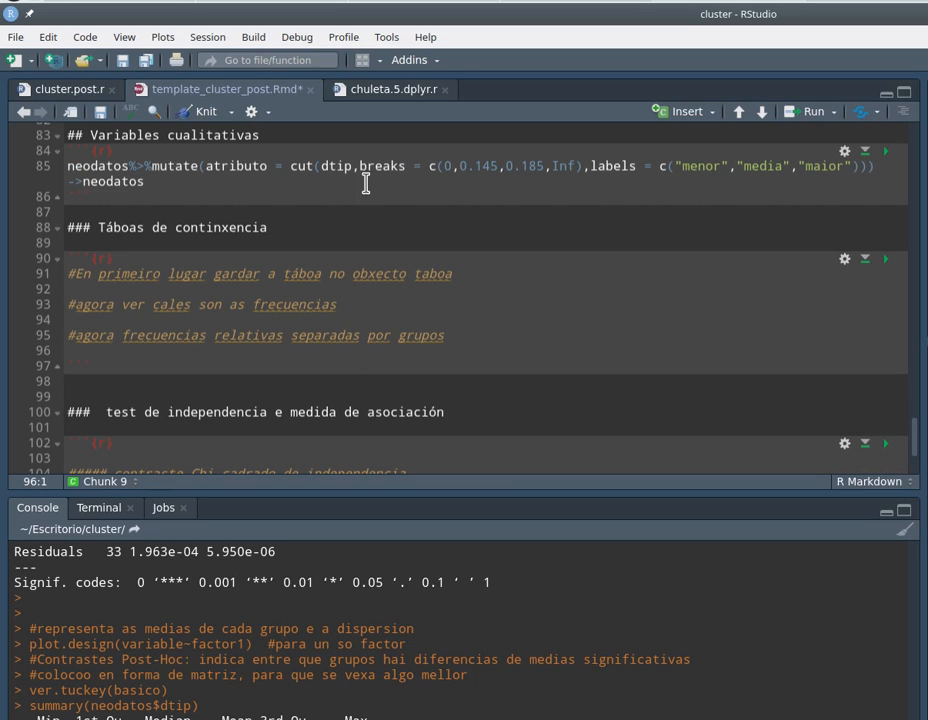
left_click(76, 94)
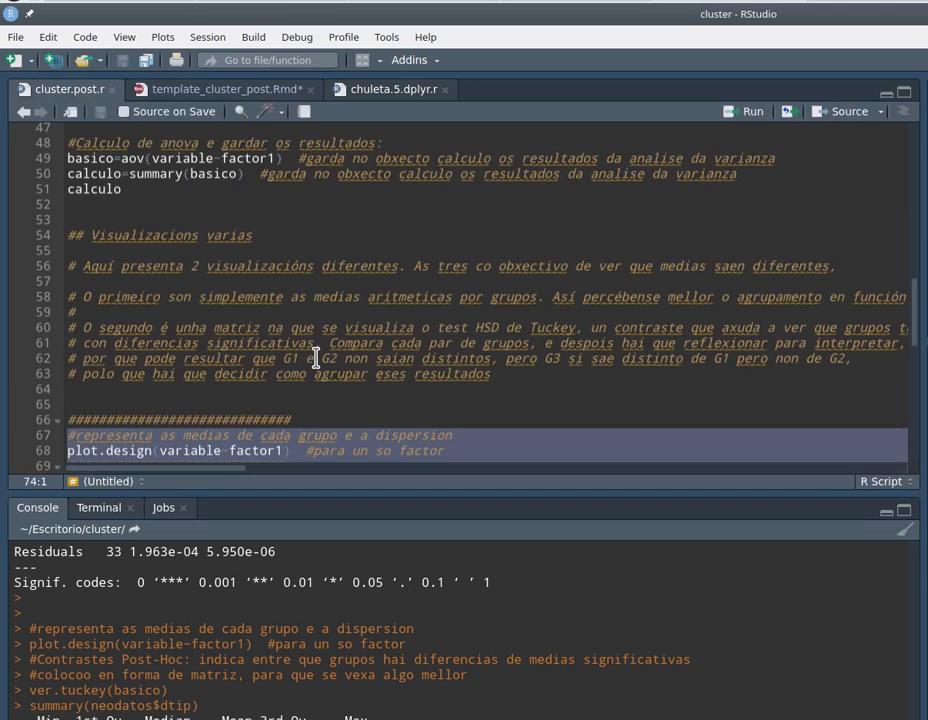
scroll(913, 345, "down", 6)
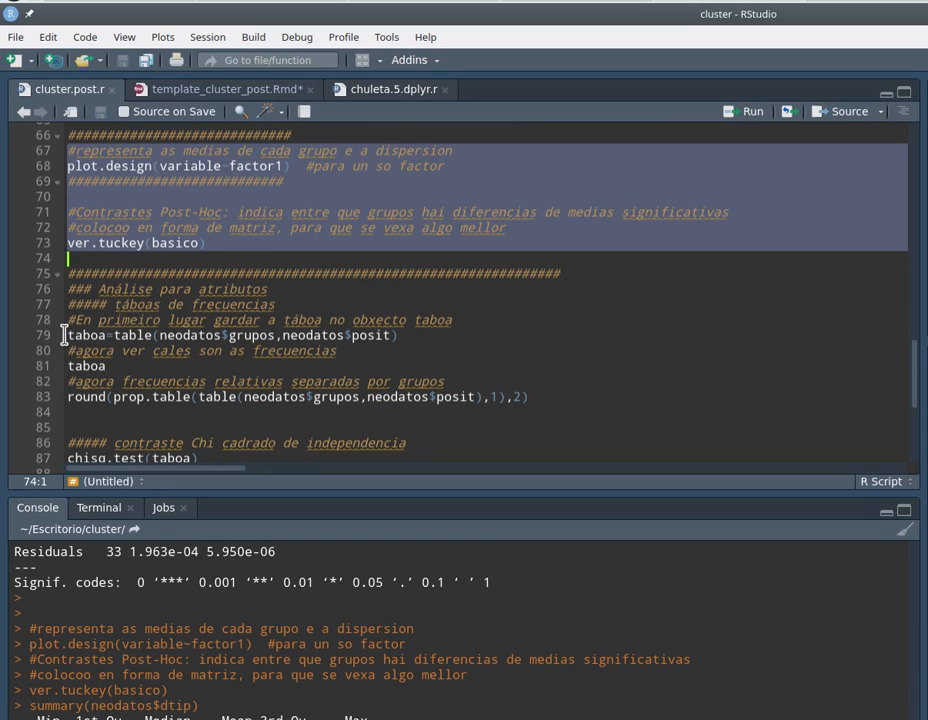
left_click_drag(64, 335, 95, 406)
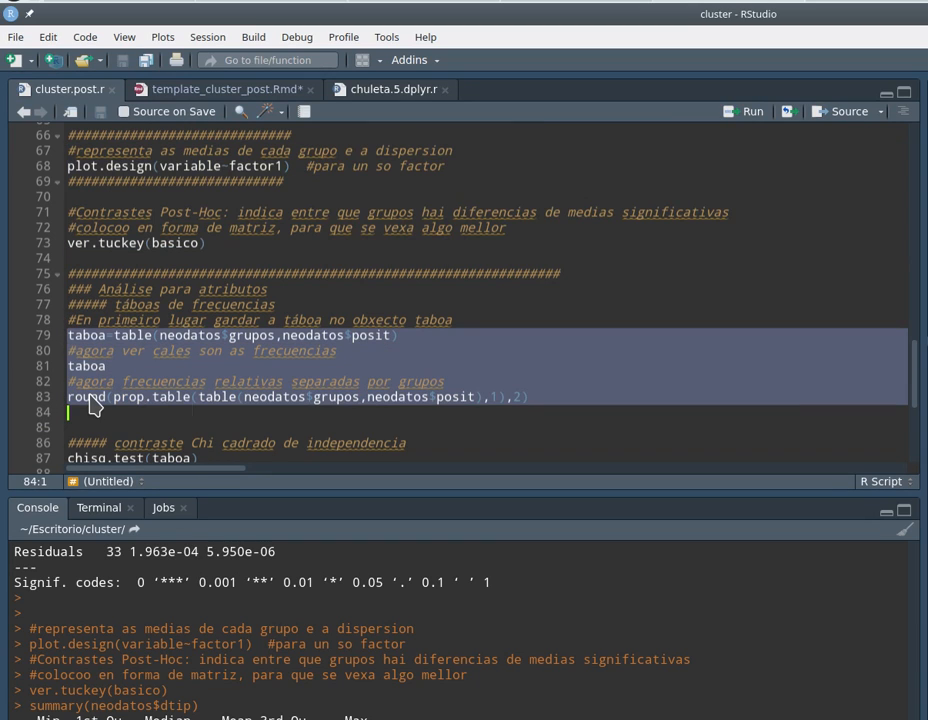
right_click(90, 401)
left_click(140, 428)
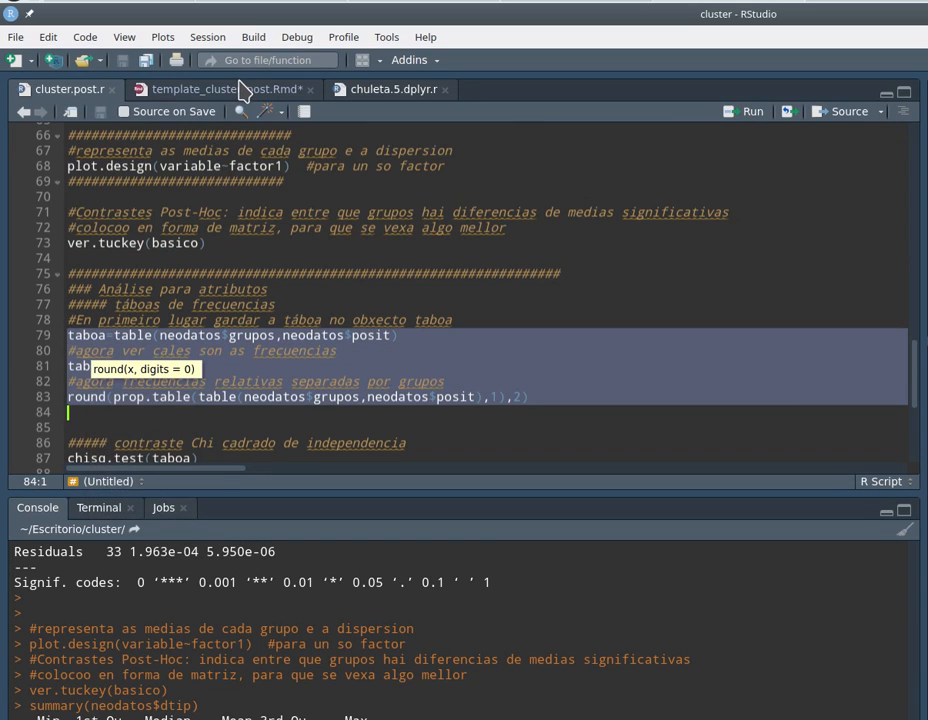
Step: Replace the comment lines in the "Táboas de continxencia" chunk of template_cluster_post.Rmd with the copied table code
left_click(243, 90)
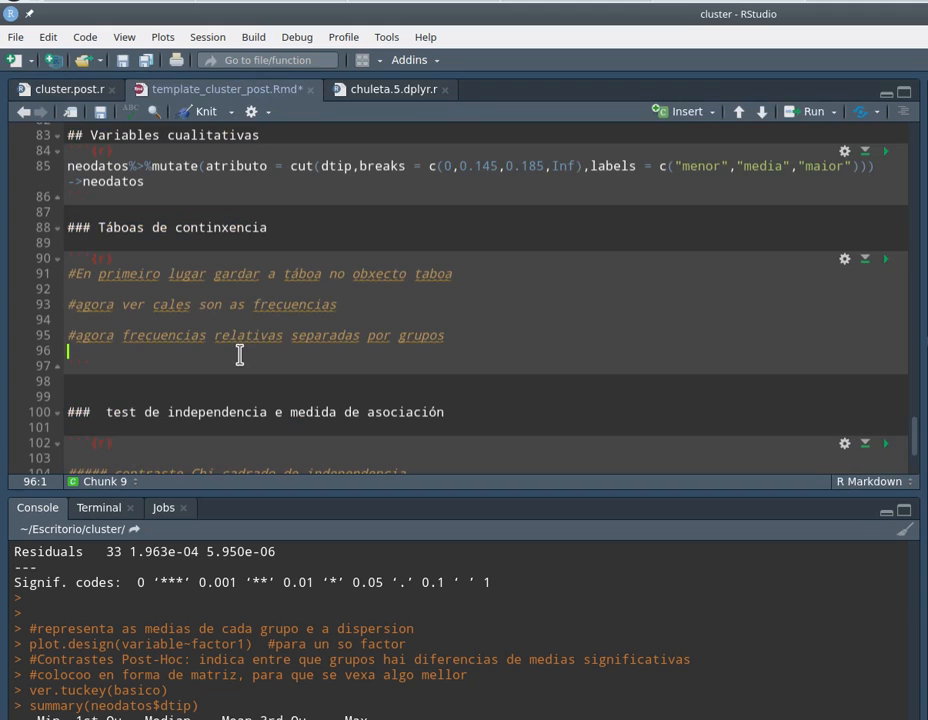
mouse_move(75, 288)
left_mouse_down()
mouse_move(77, 358)
mouse_move(100, 345)
mouse_move(59, 297)
mouse_move(62, 273)
left_mouse_up()
left_click(83, 349)
right_click(83, 290)
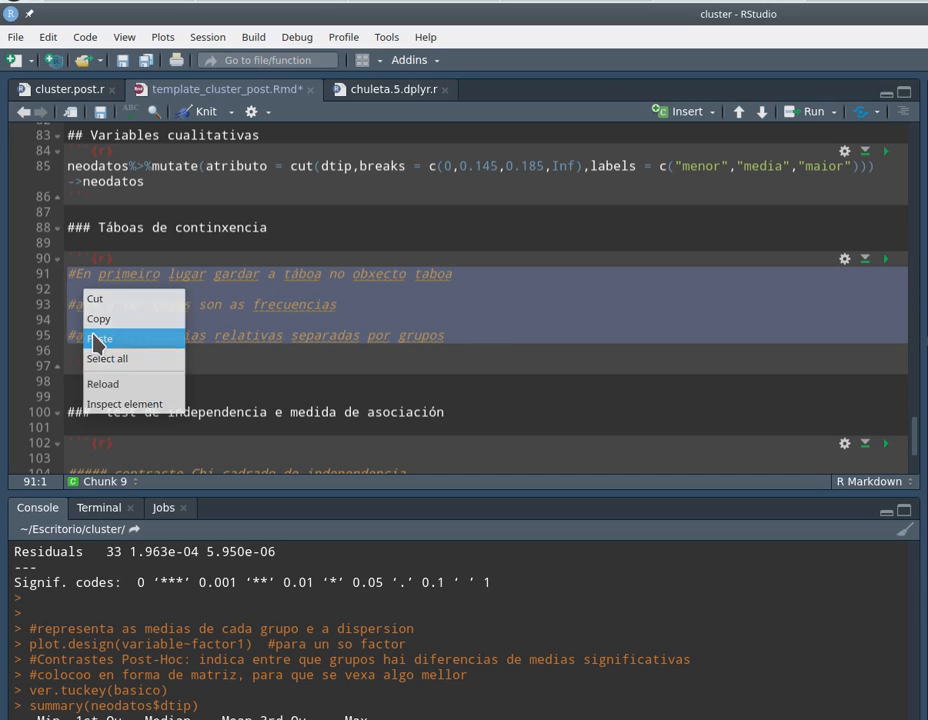
left_click(95, 340)
Step: Run the taboa assignment for grupos against posit and print the frequency table
left_click(447, 275)
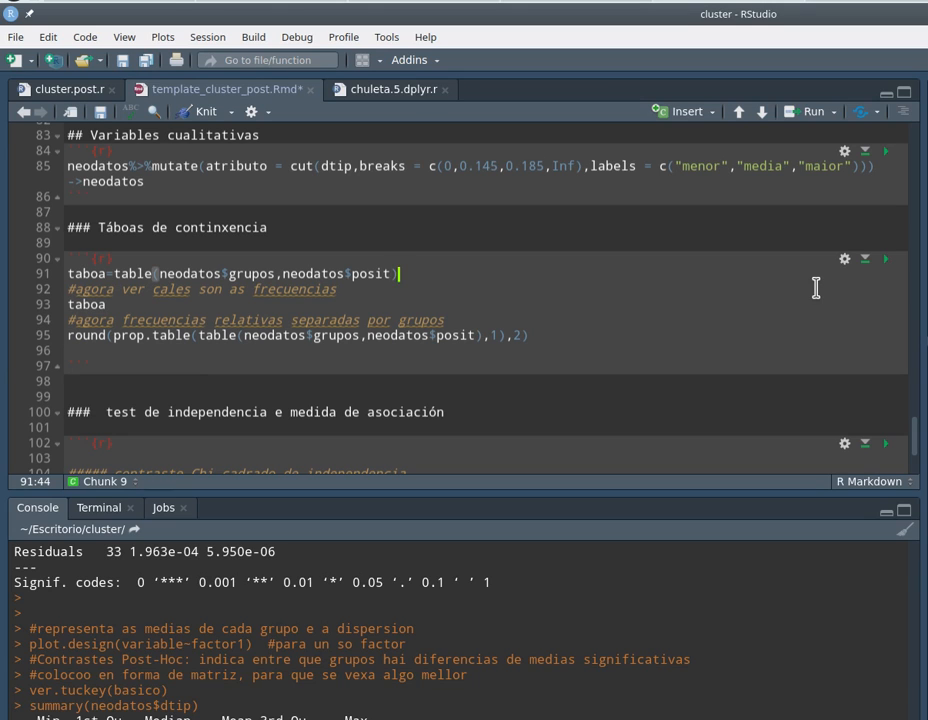
key("ctrl+Return")
key("ctrl+Return")
key("ctrl+Return")
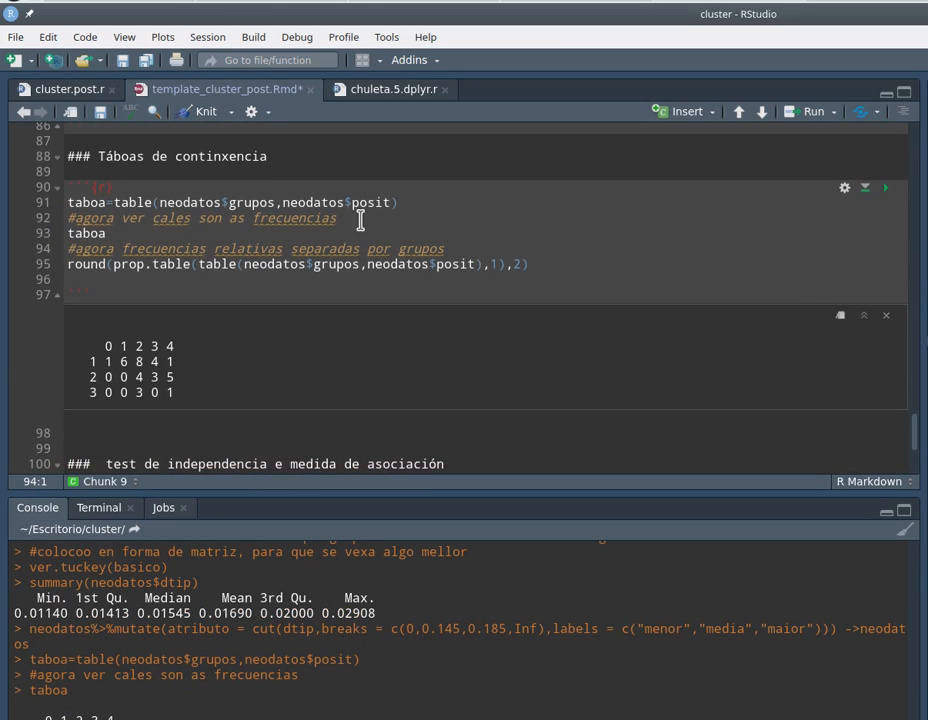
Step: Replace posit with atributo in the taboa assignment and rerun the lines that build and print the table
left_click_drag(352, 204, 384, 205)
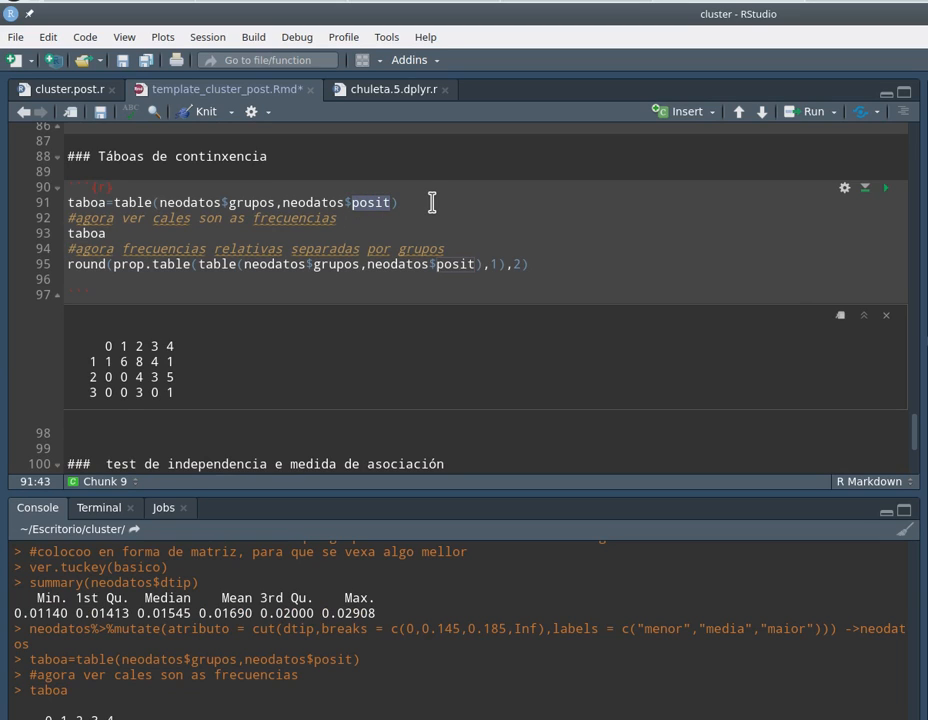
type("atributo")
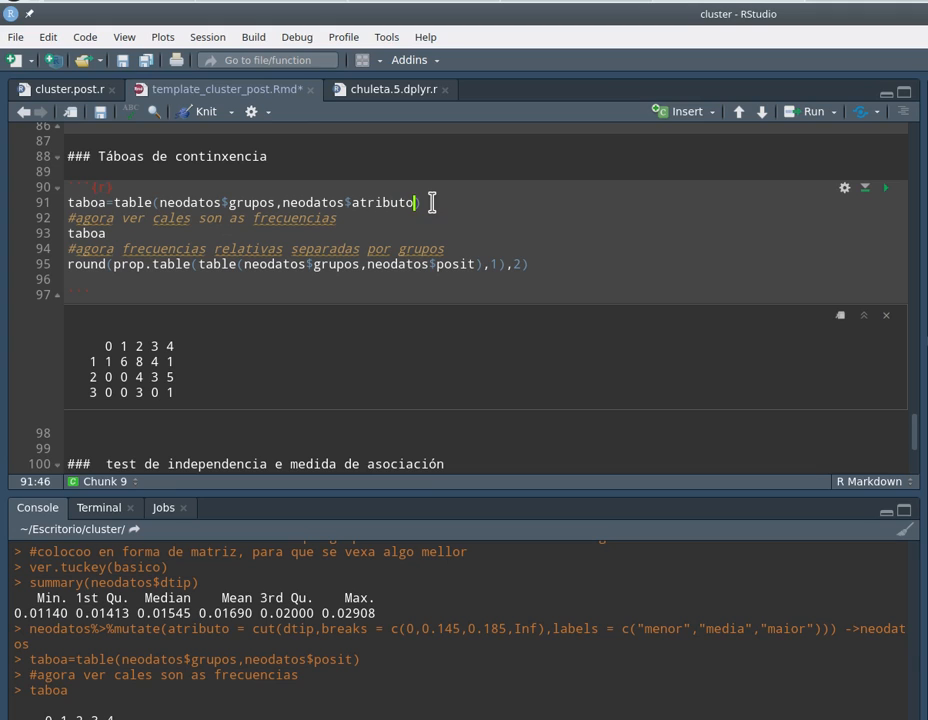
left_click(439, 204)
key("ctrl+Return")
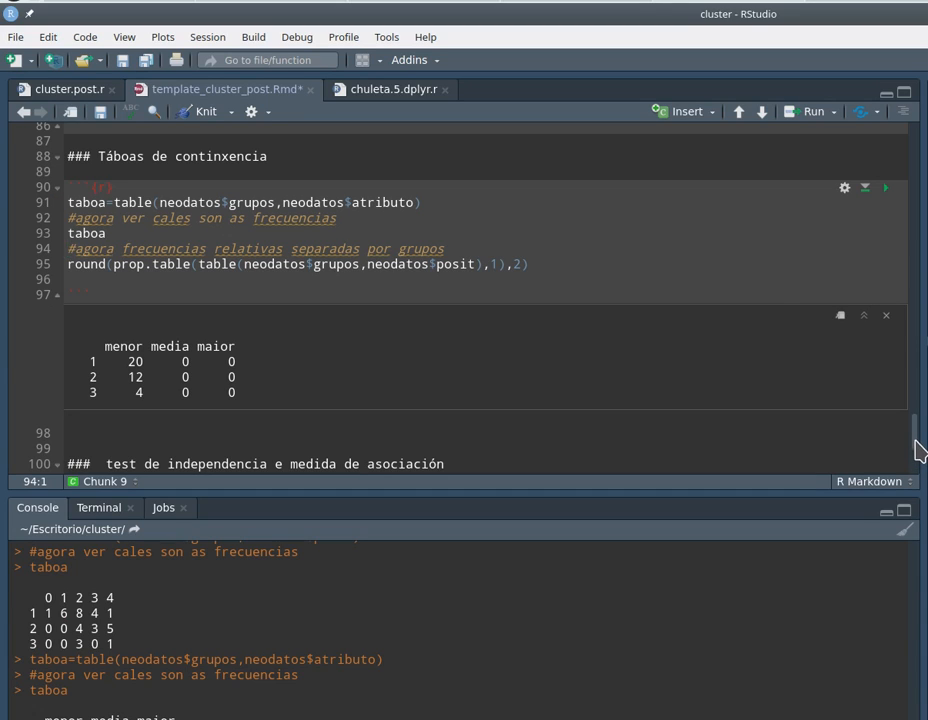
Step: Correct the cut() breaks to c(0,0.0145,0.0185,Inf), then rerun the mutate() chunk and the frequency table lines
left_click_drag(918, 450, 912, 420)
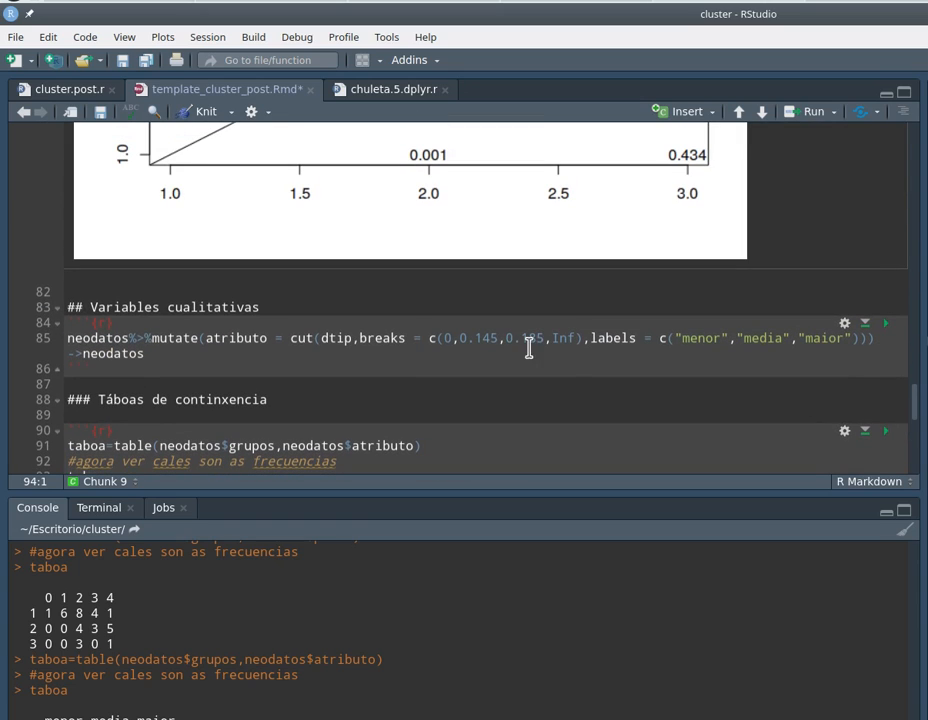
left_click(476, 340)
type("0")
key("Right")
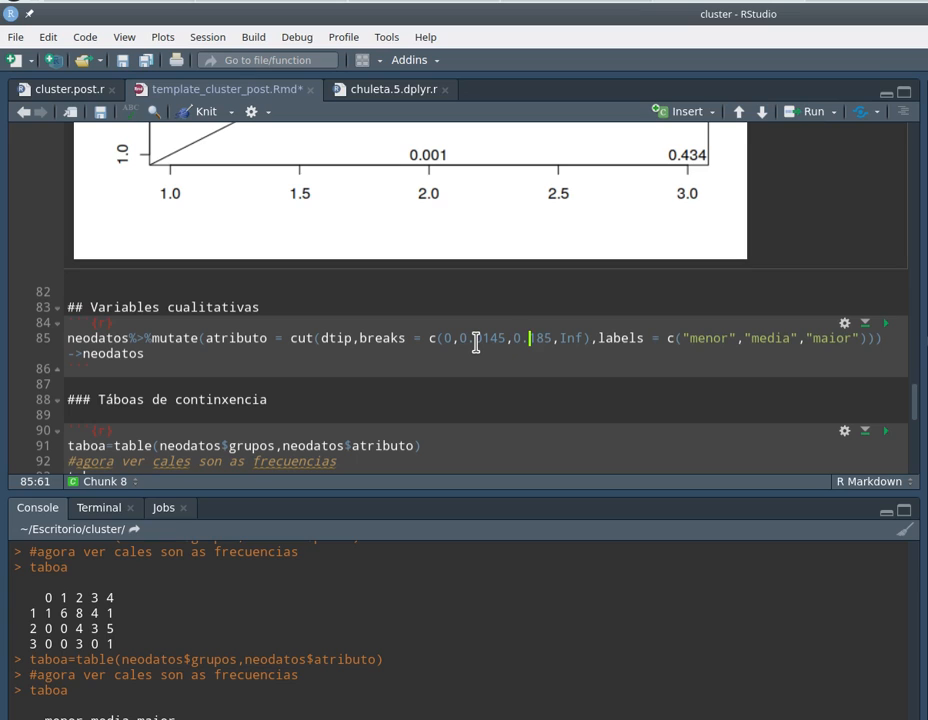
type("0")
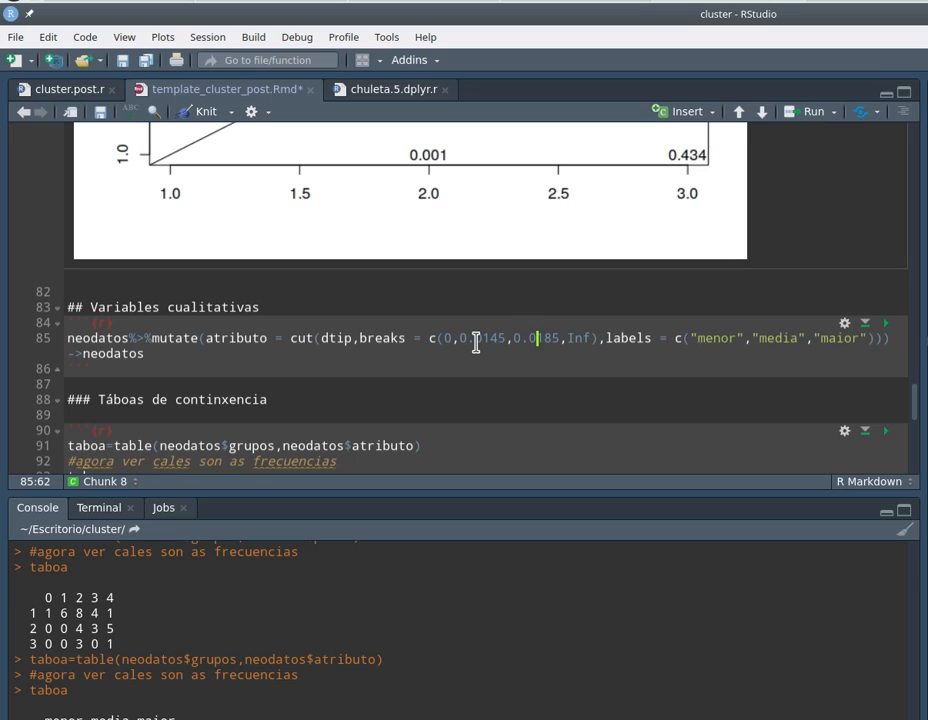
left_click(885, 327)
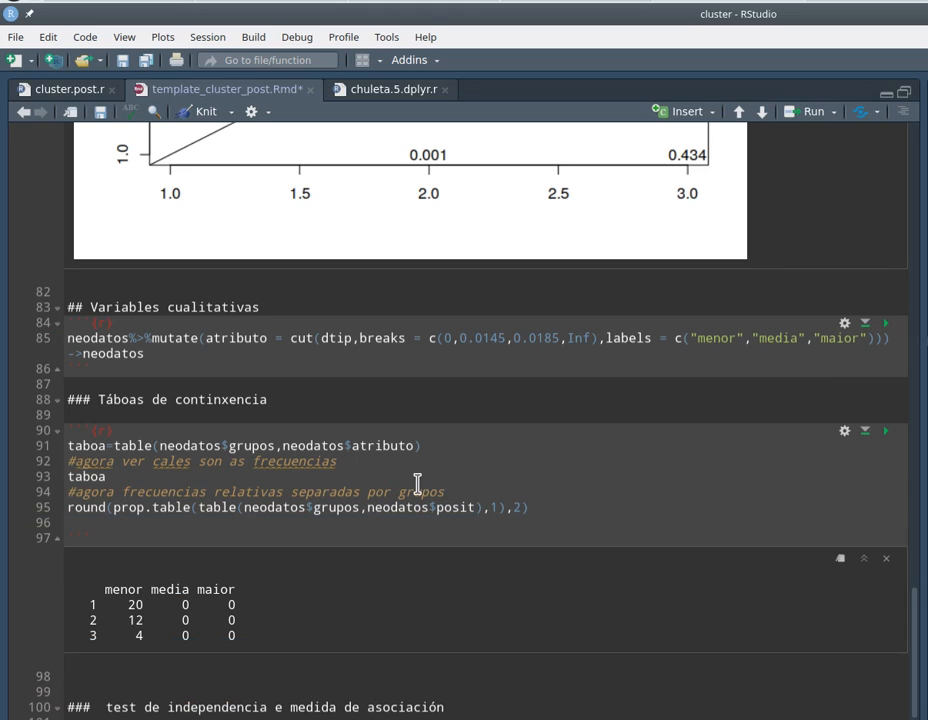
left_click(430, 447)
key("ctrl+shift+Return")
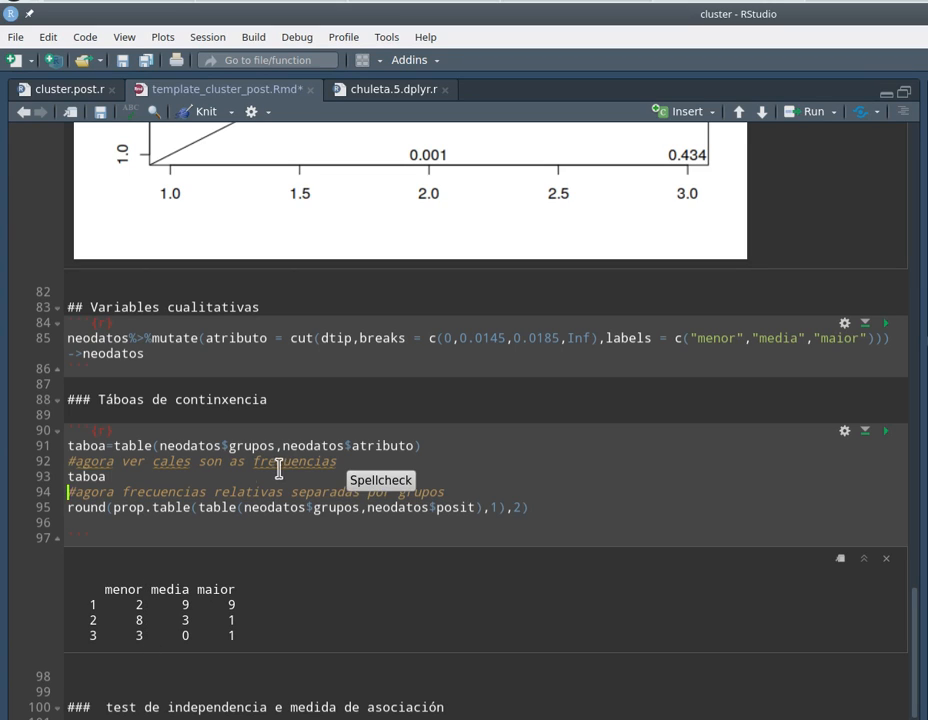
Step: Replace the nested table() call inside prop.table() with taboa and run the whole contingency table chunk
left_click_drag(199, 507, 482, 507)
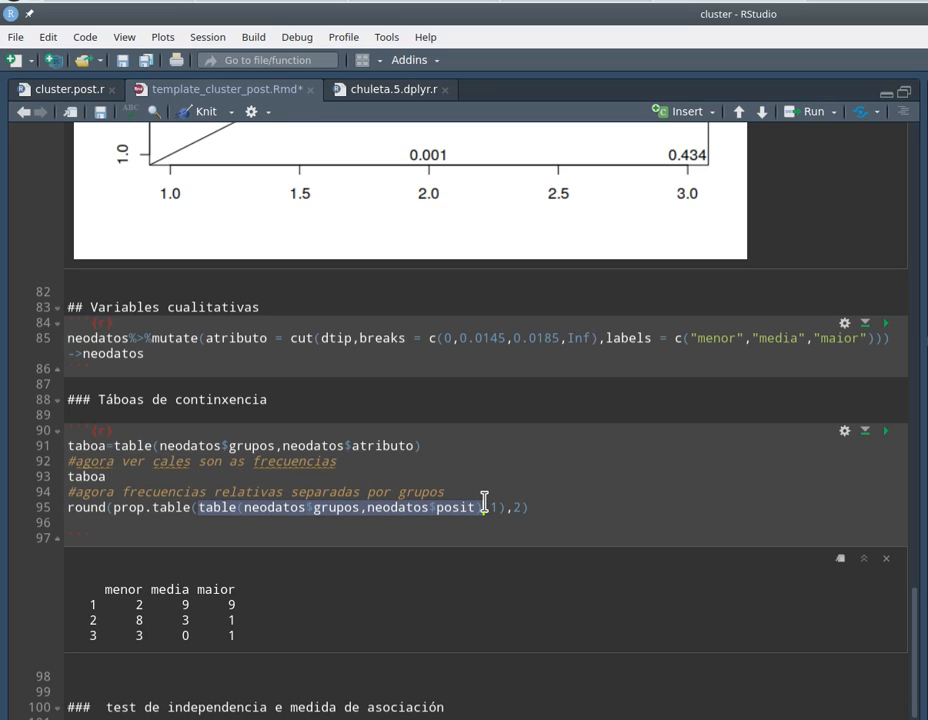
type("taboa")
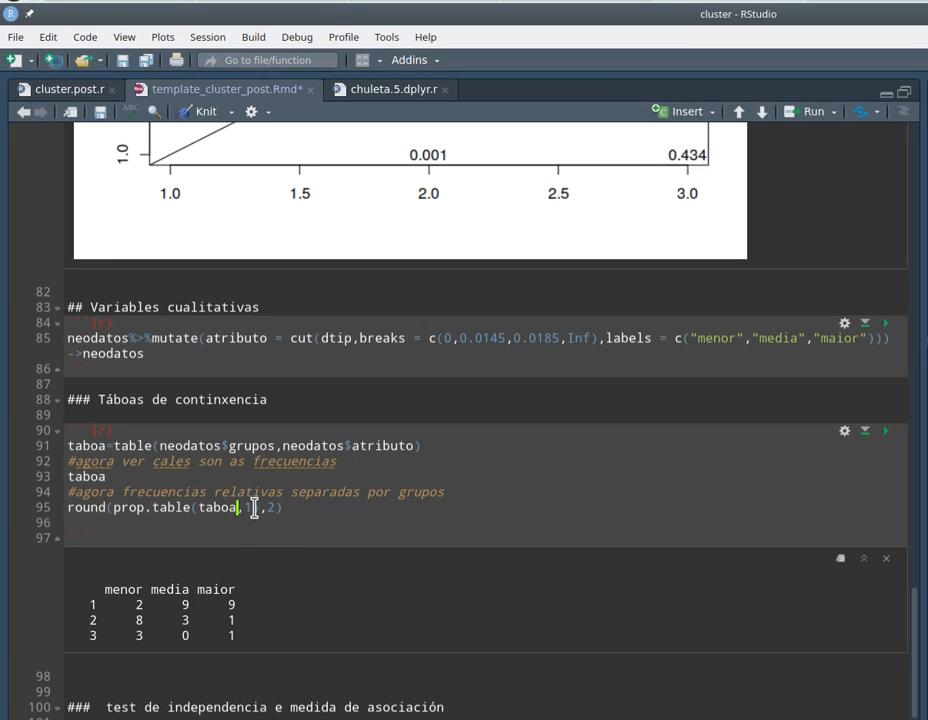
left_click_drag(259, 507, 114, 507)
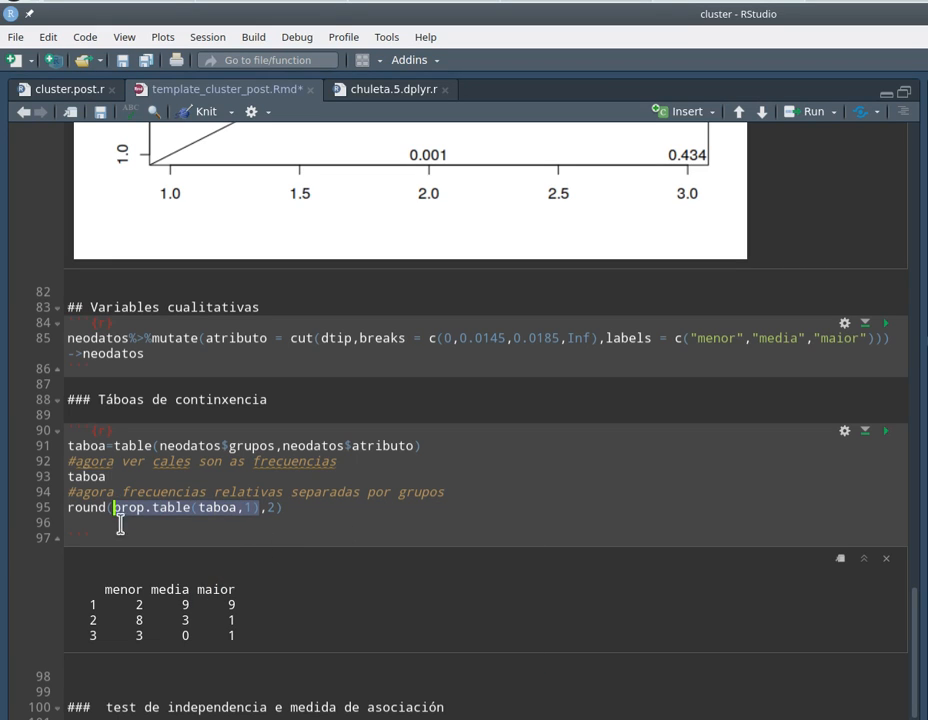
left_click(248, 508)
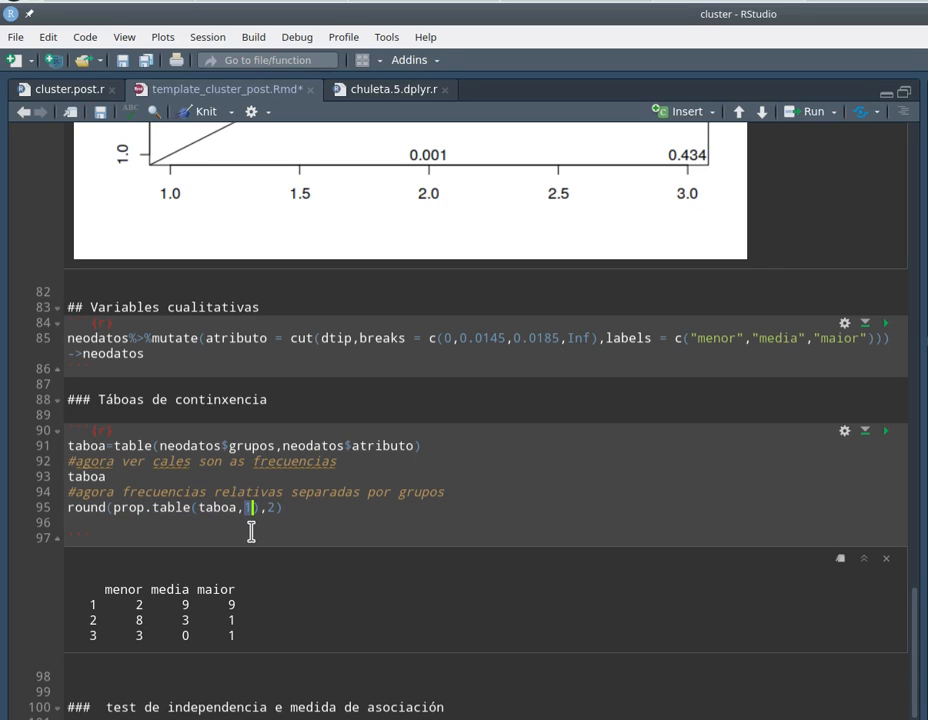
left_click(296, 509)
left_click(885, 431)
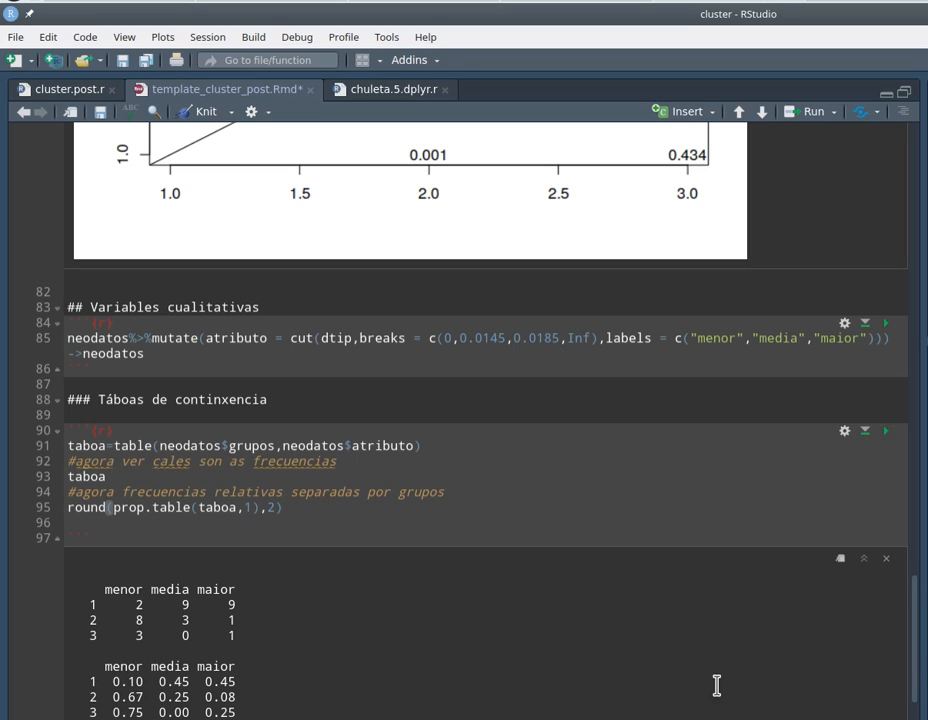
Step: Copy the chi-squared independence comment and the chisq.test(taboa) line from cluster.post.r
left_click_drag(913, 662, 917, 710)
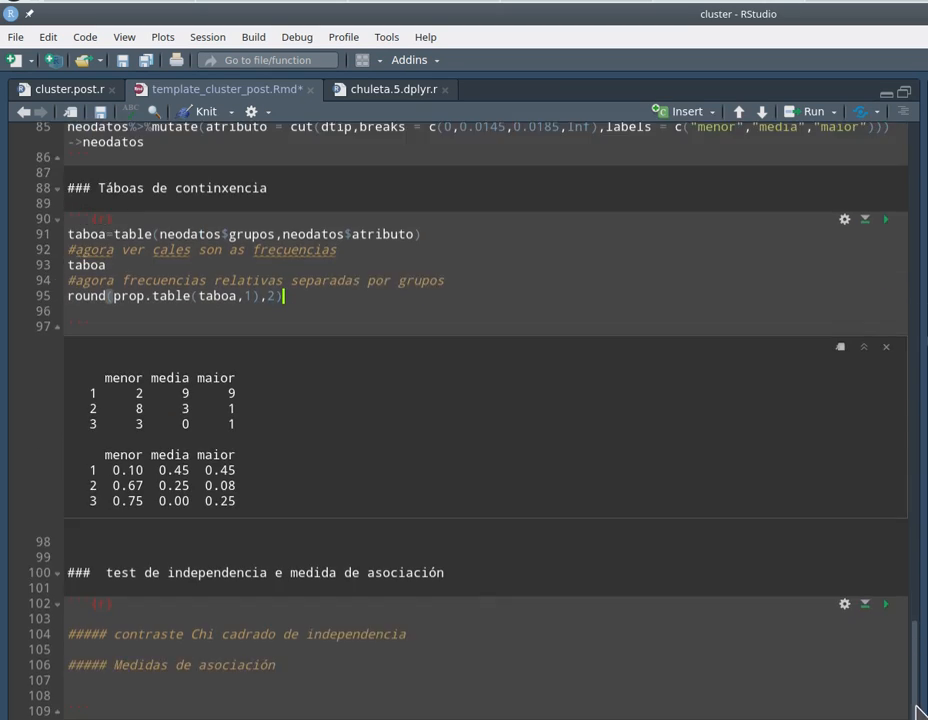
left_click(463, 572)
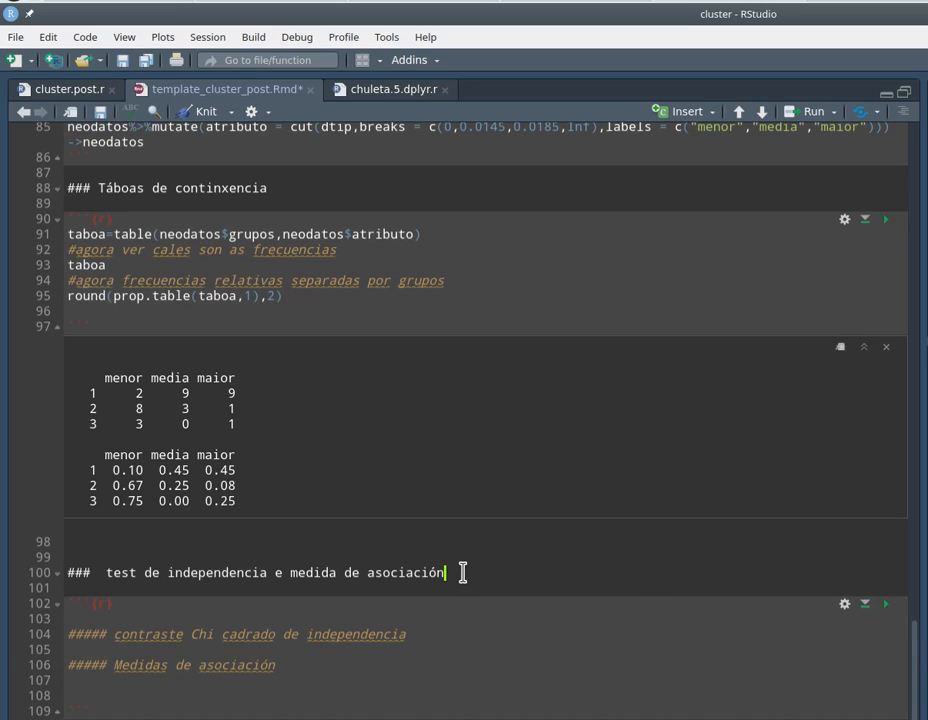
left_click(358, 650)
left_click(70, 90)
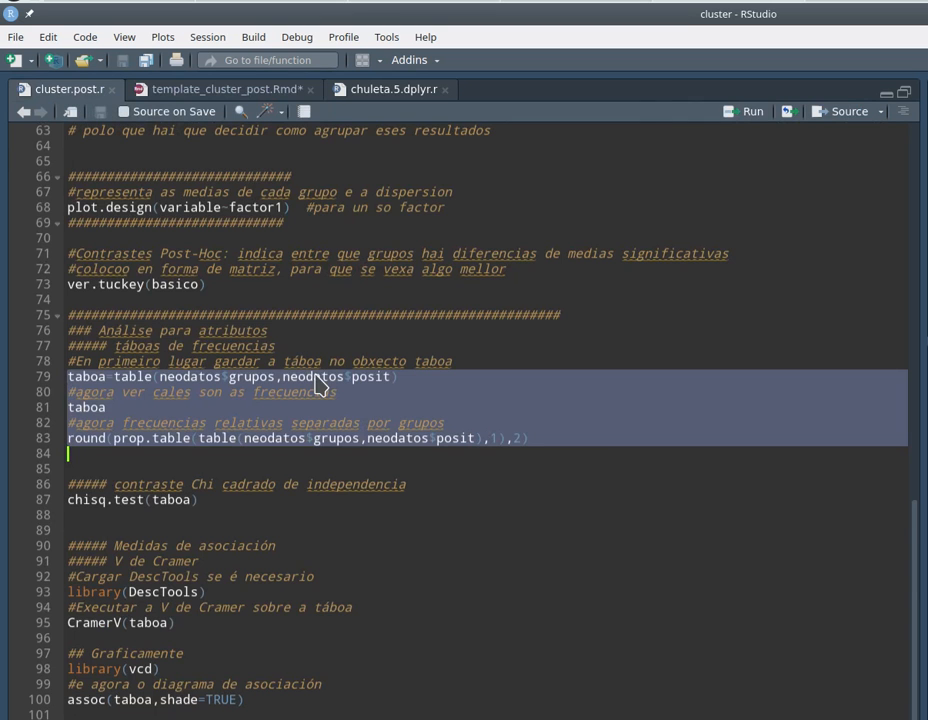
left_click(259, 484)
left_click_drag(68, 486, 12, 516)
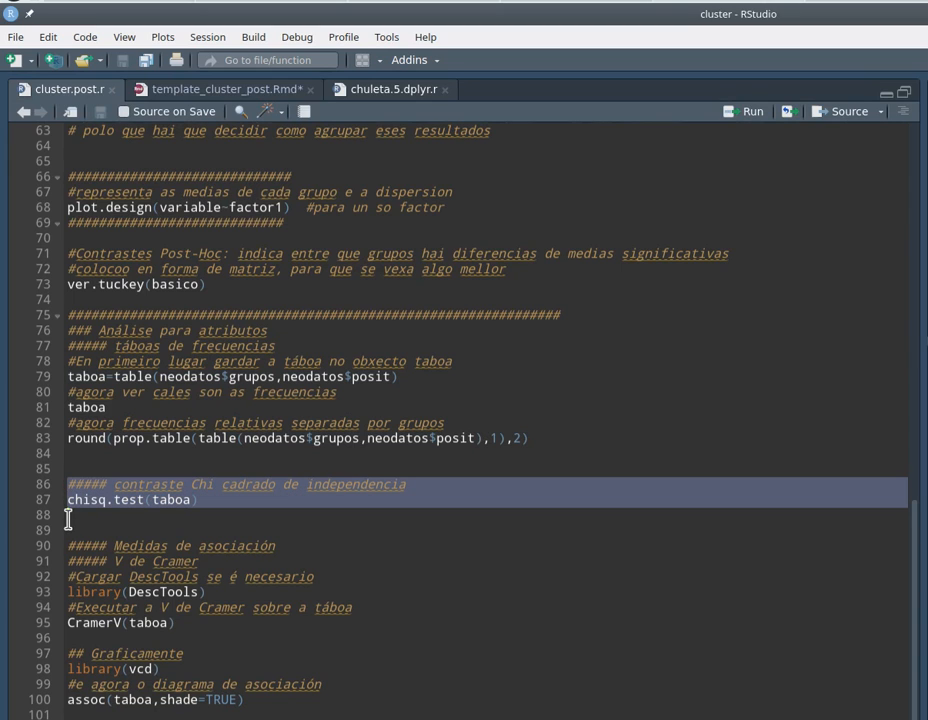
right_click(280, 512)
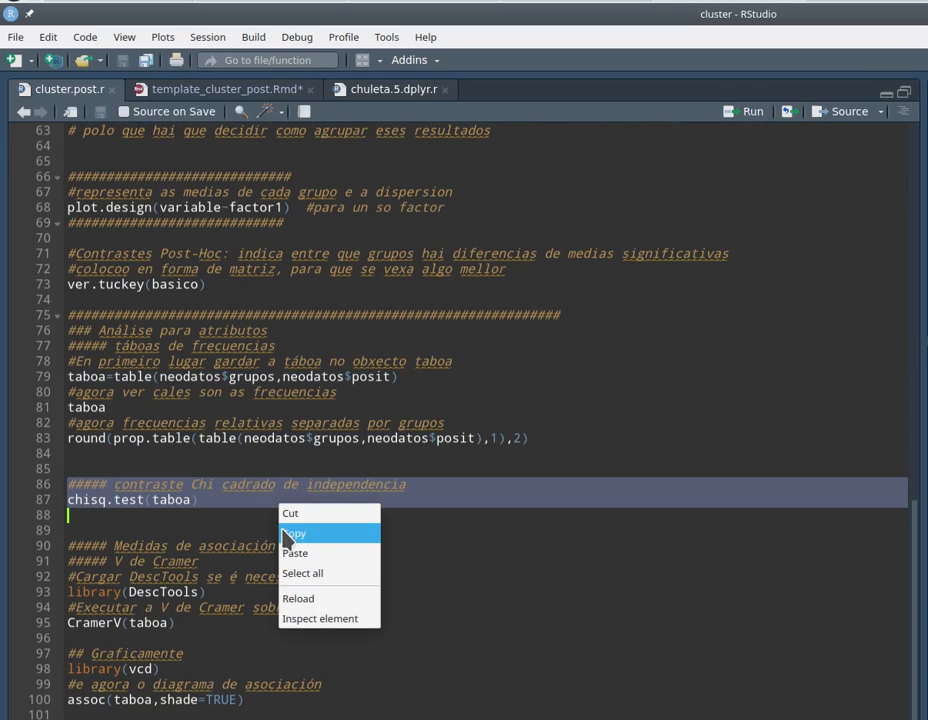
left_click(290, 534)
Step: Paste the chi-squared code above "Medidas de asociación" in template_cluster_post.Rmd, run chisq.test(taboa), and check its p-value
left_click(185, 97)
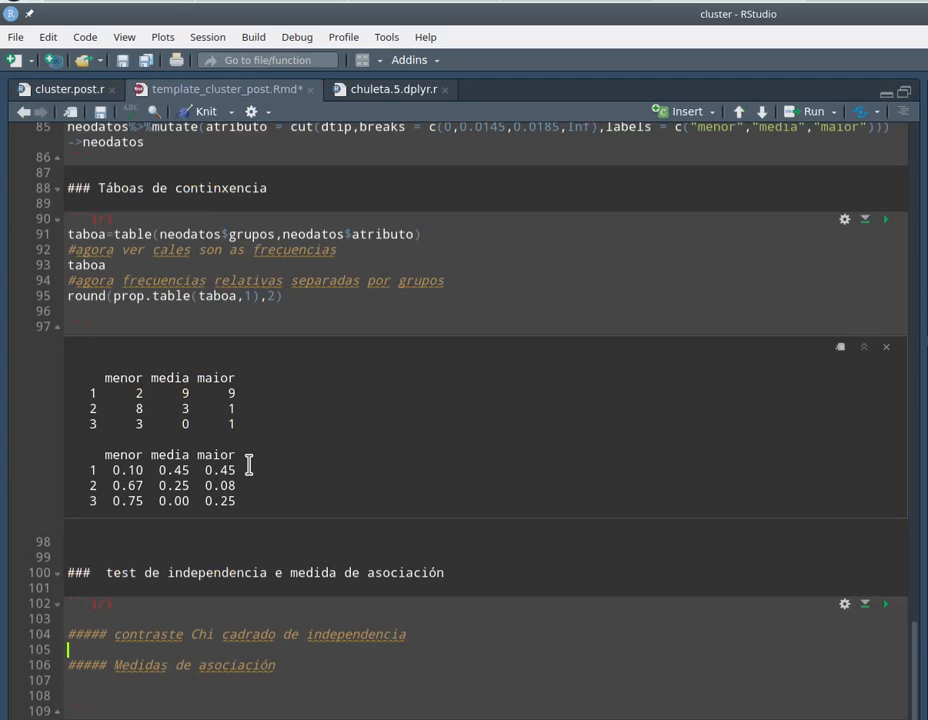
left_click(294, 665)
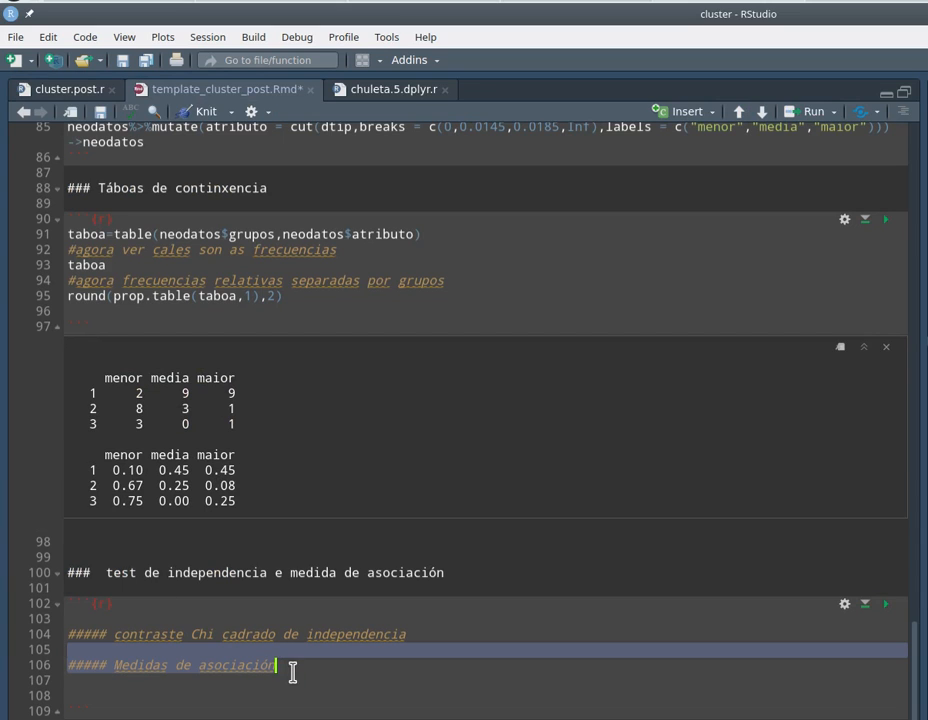
left_click(263, 652)
right_click(263, 655)
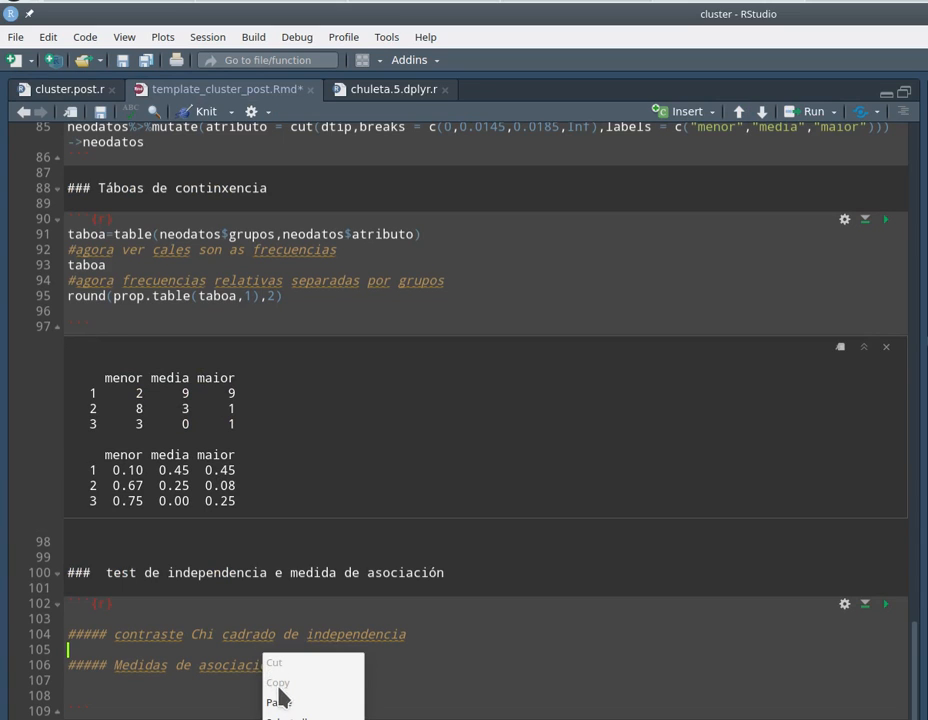
left_click(282, 701)
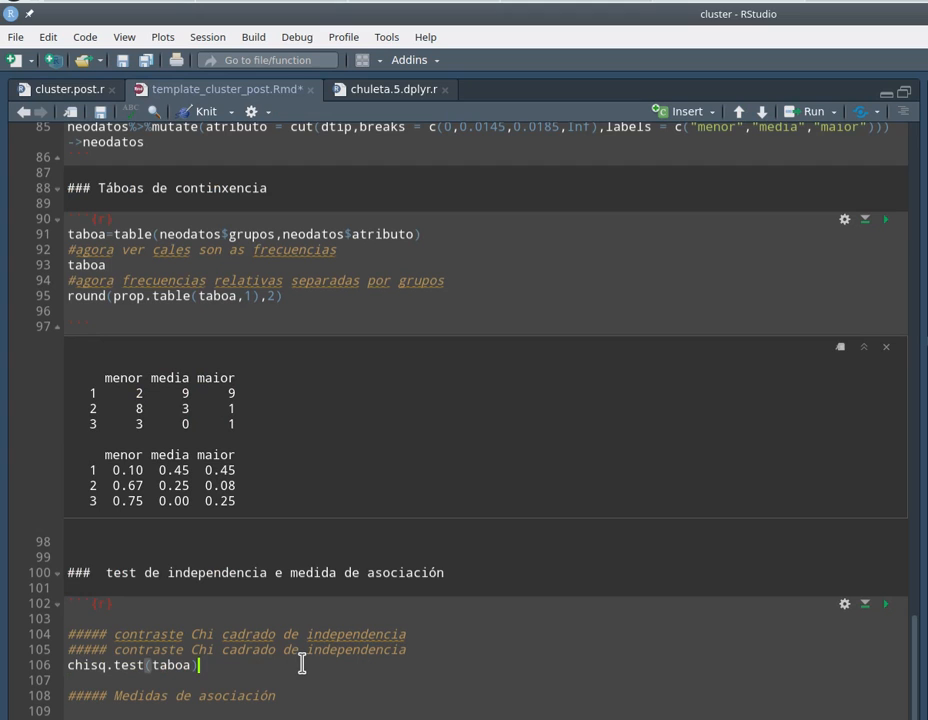
key("ctrl+Return")
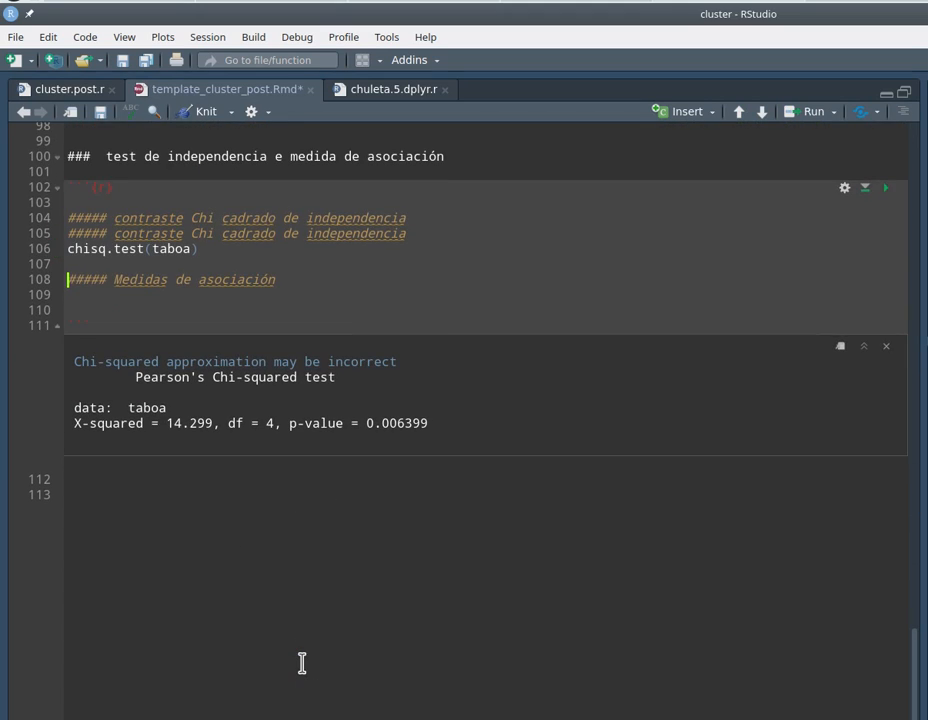
left_click_drag(359, 423, 438, 424)
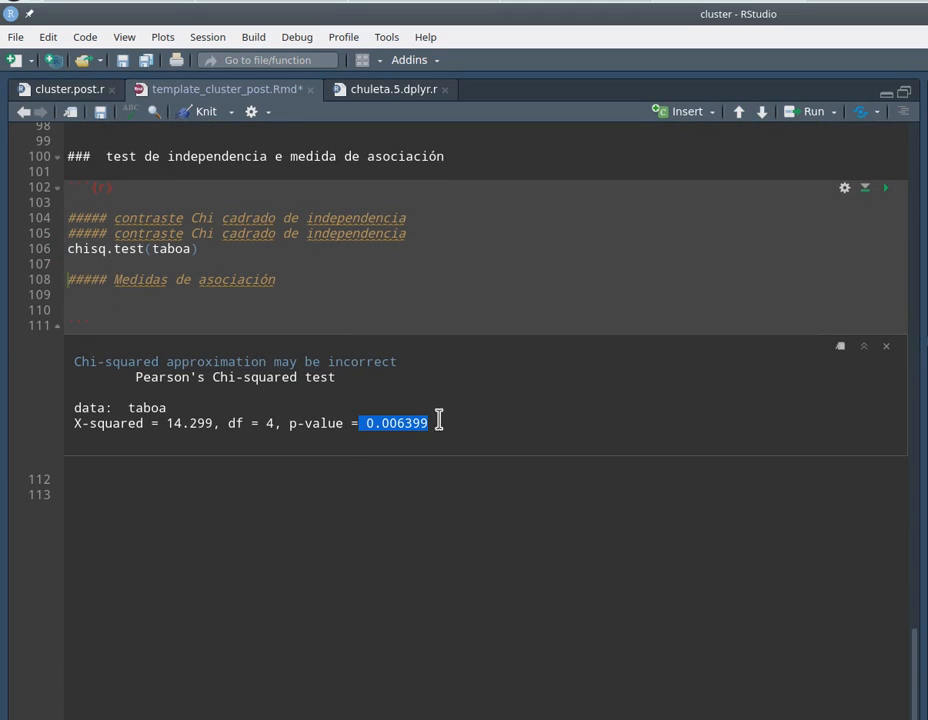
Step: Delete the blank line and duplicated chi-squared comment at the start of the chunk, and add an empty line below "Medidas de asociación"
left_click_drag(64, 201, 64, 231)
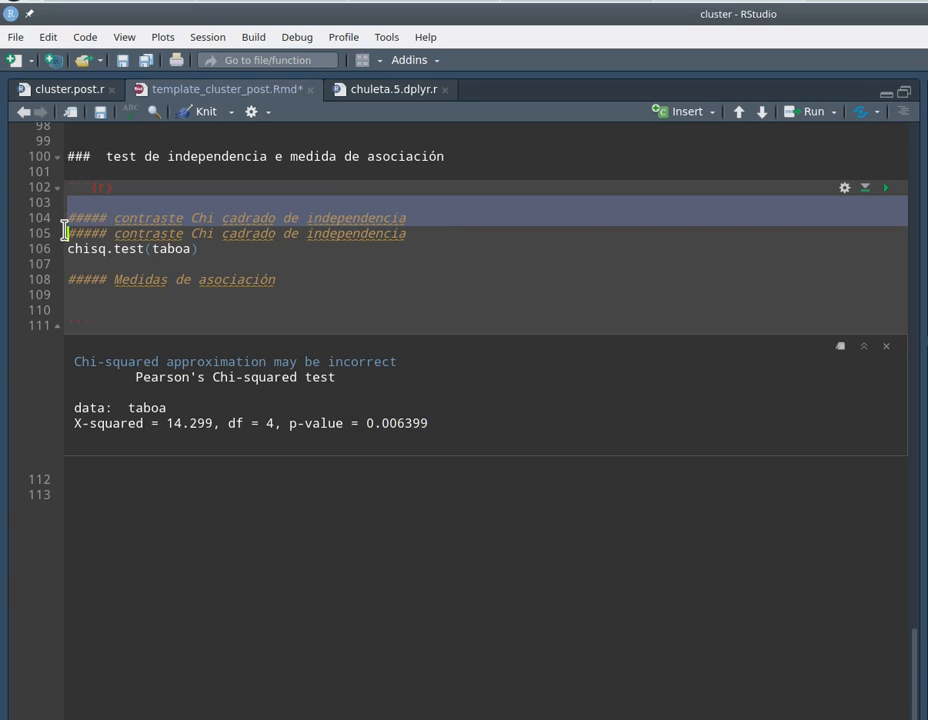
key("BackSpace")
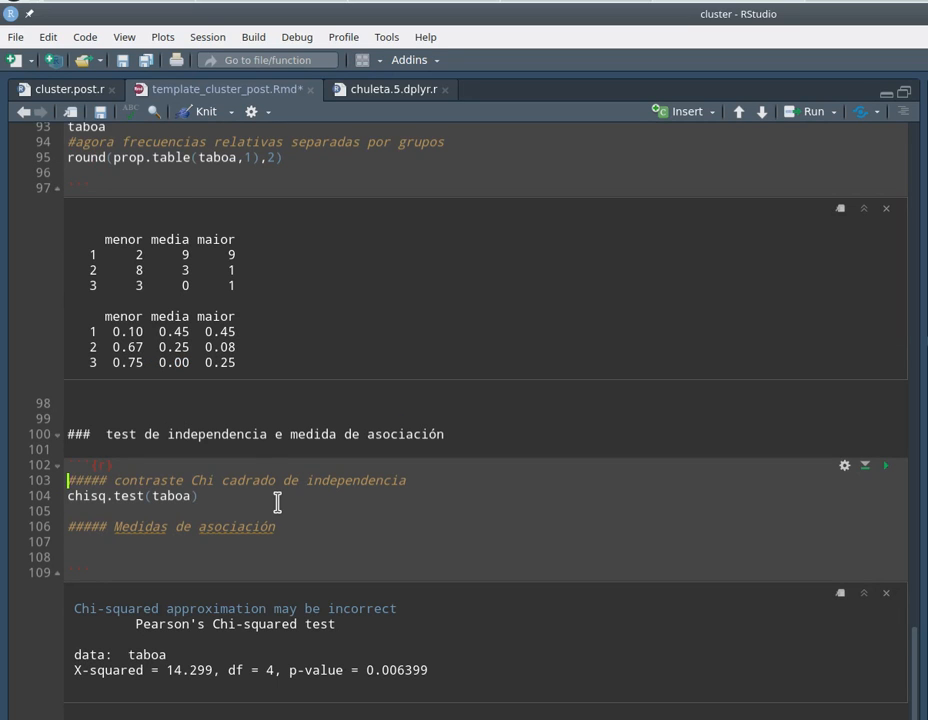
left_click(288, 527)
key("Return")
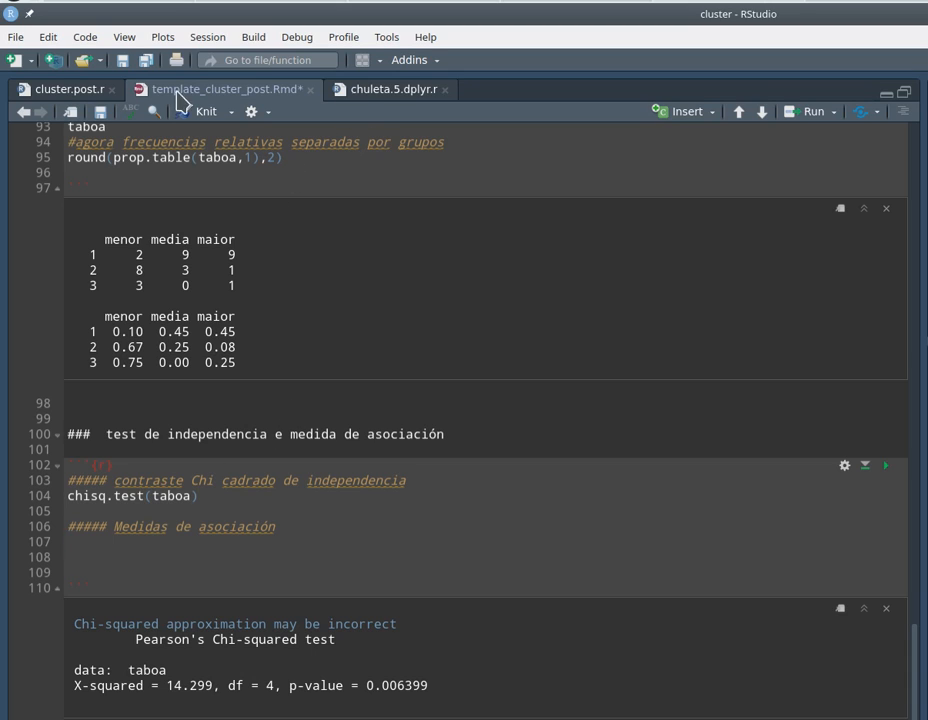
Step: Copy the "Executar a V de Cramer sobre a táboa" comment and the CramerV(taboa) line from cluster.post.r
left_click(86, 94)
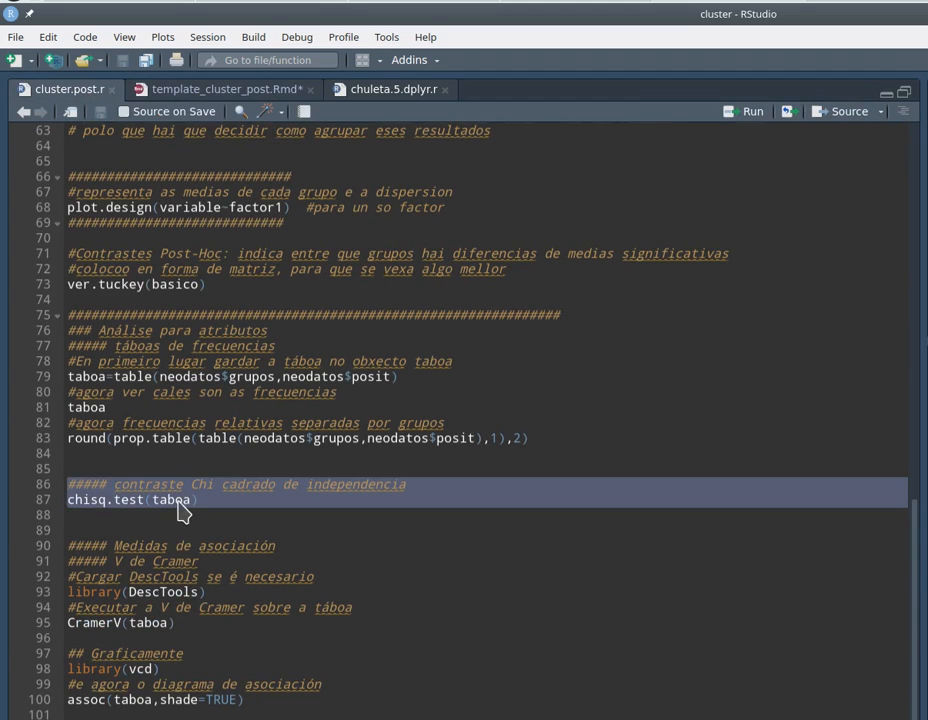
left_click(182, 545)
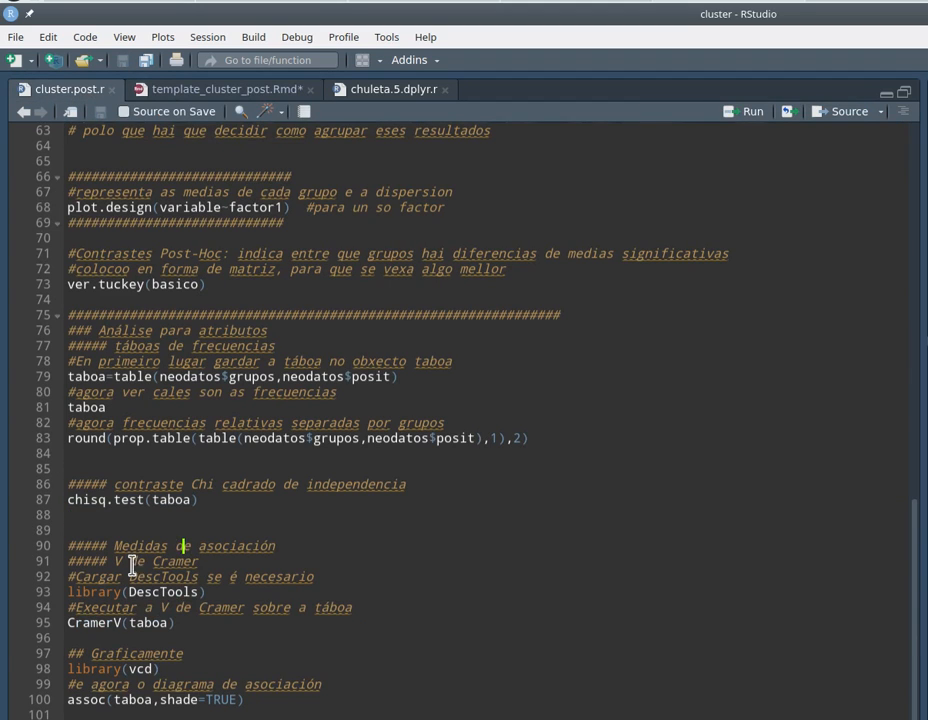
left_click(71, 582)
left_click_drag(67, 606, 62, 640)
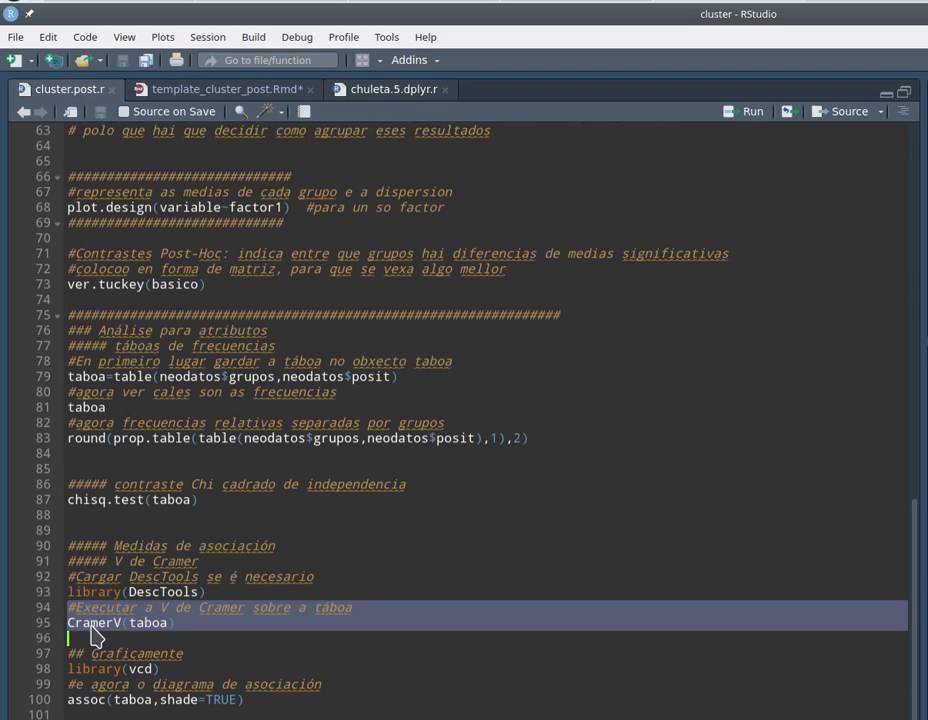
right_click(190, 617)
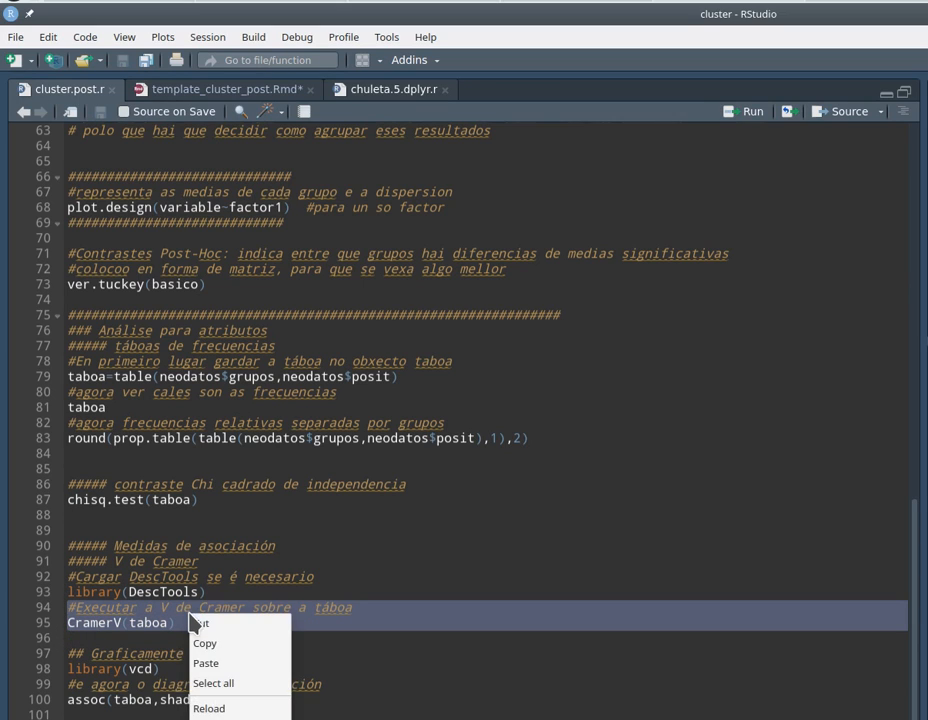
left_click(204, 644)
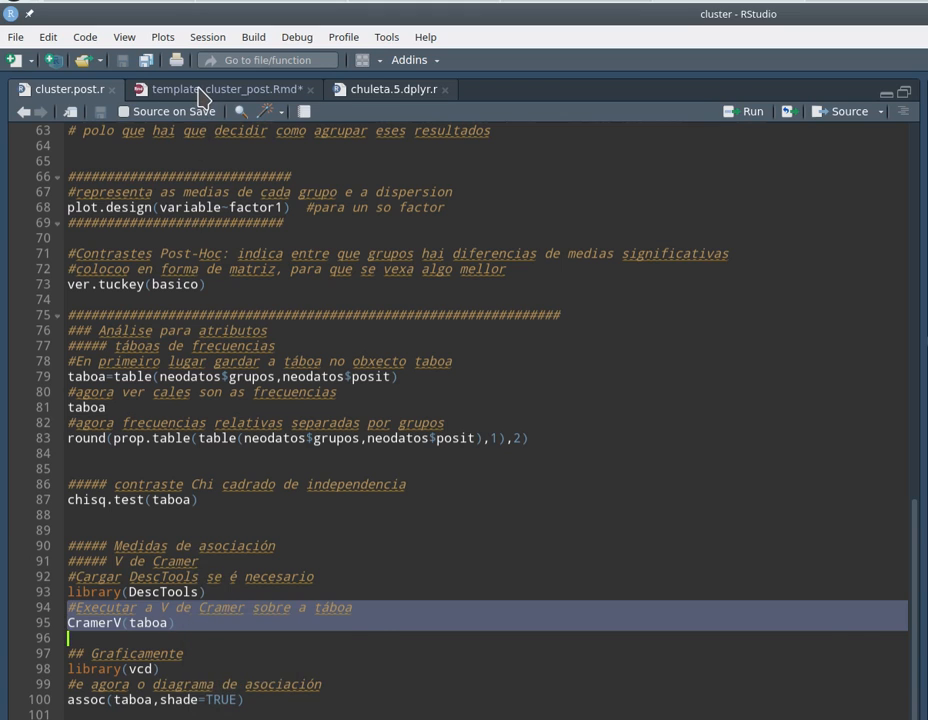
Step: Paste the Cramer's V code below "Medidas de asociación" in template_cluster_post.Rmd and run CramerV(taboa)
left_click(152, 89)
right_click(106, 541)
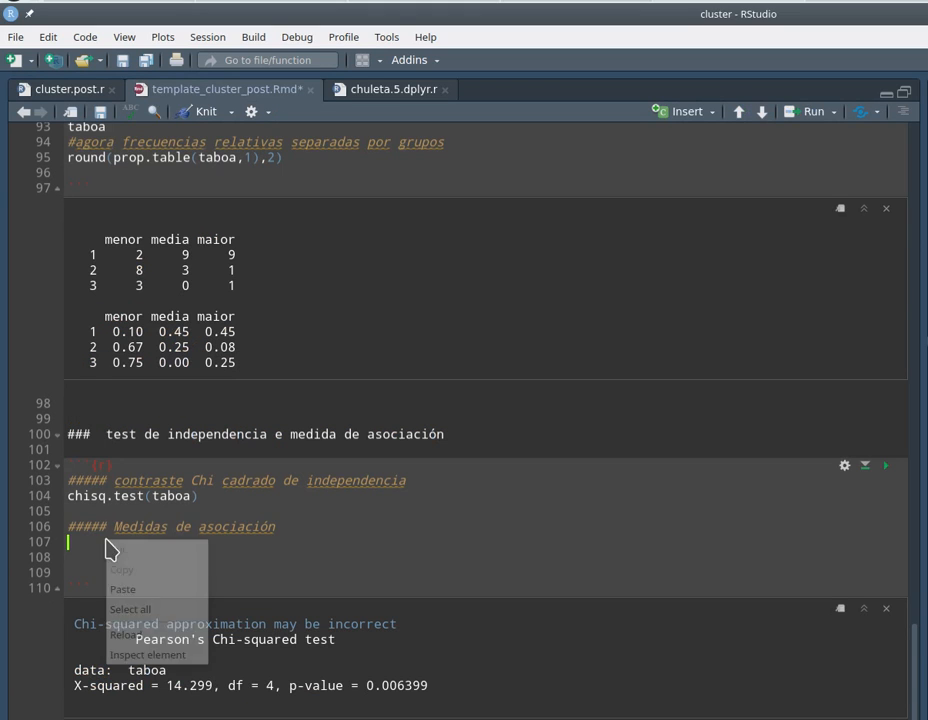
left_click(120, 589)
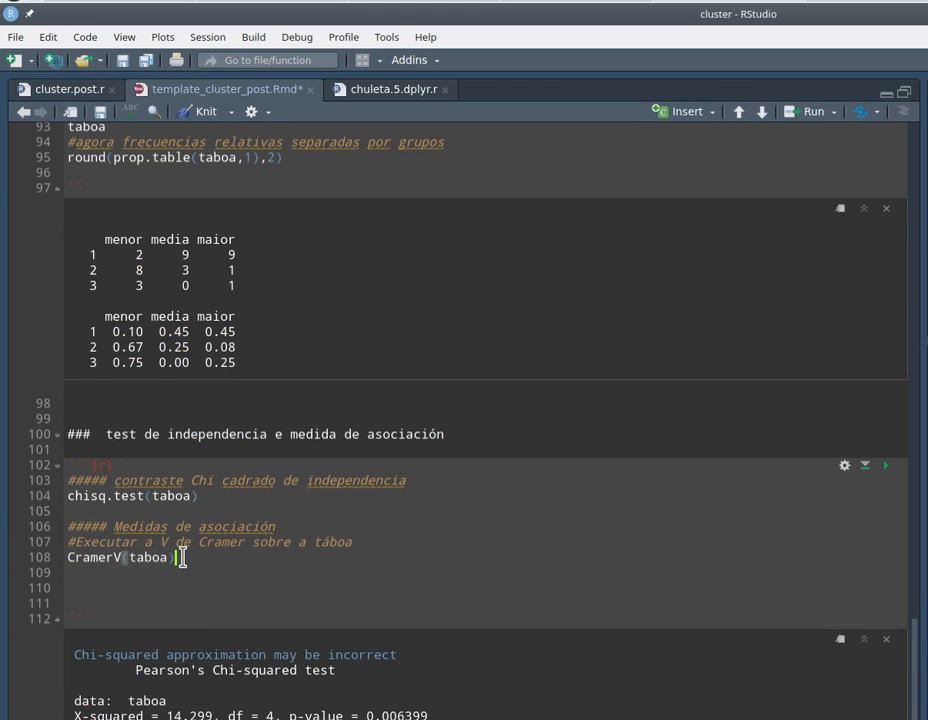
key("ctrl+Return")
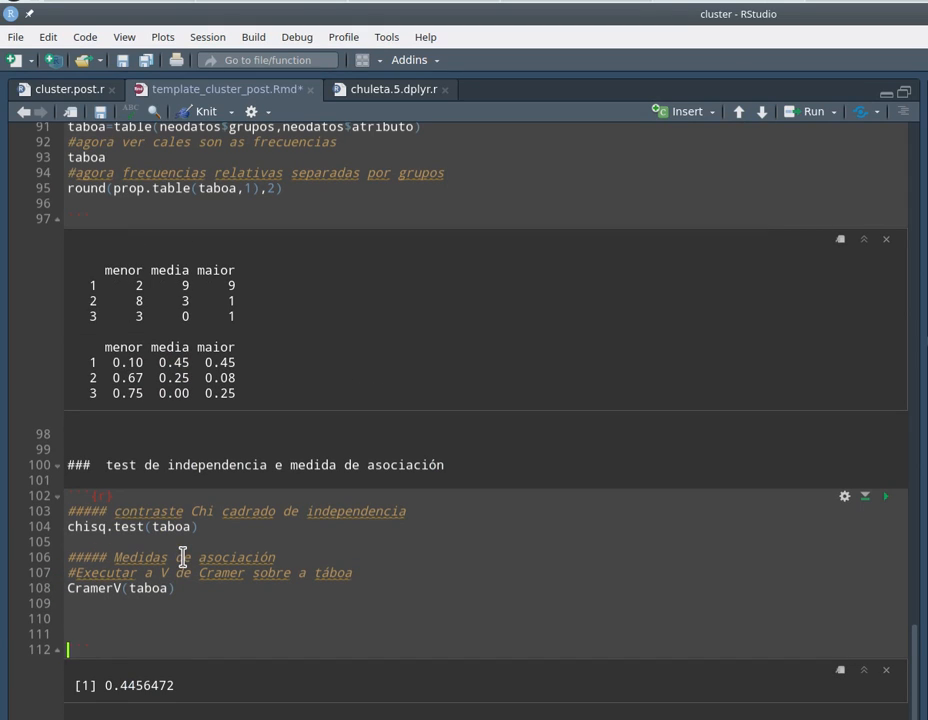
left_click_drag(155, 528, 190, 528)
left_click(130, 590)
left_click_drag(131, 590, 182, 590)
left_click(182, 590)
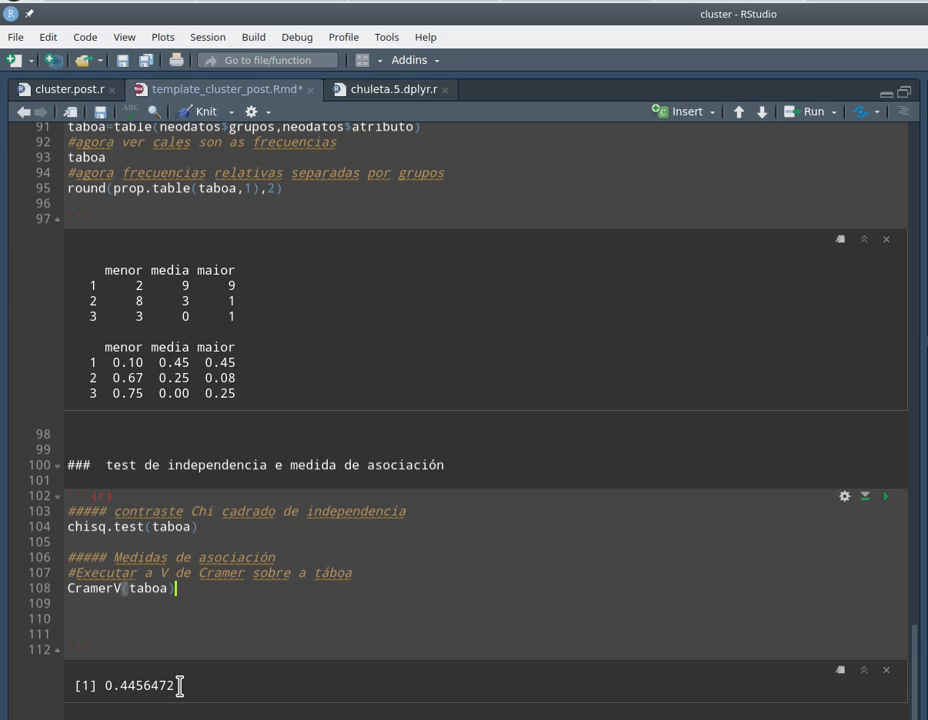
Step: Copy the association diagram comment and the assoc(taboa,shade=TRUE) line from cluster.post.r
left_click(68, 91)
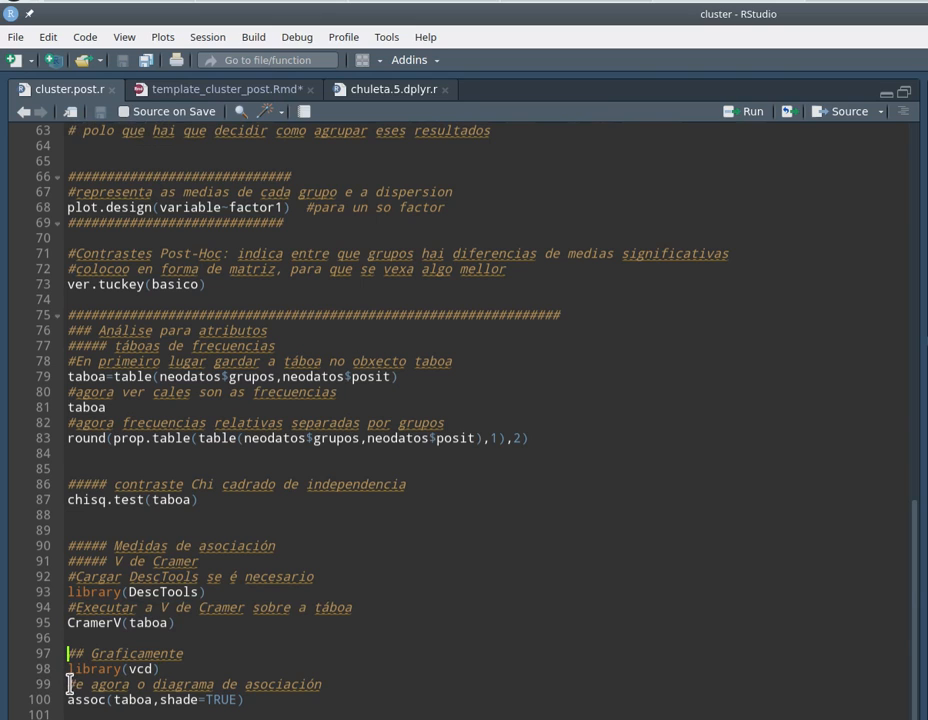
left_click_drag(70, 684, 268, 692)
right_click(268, 692)
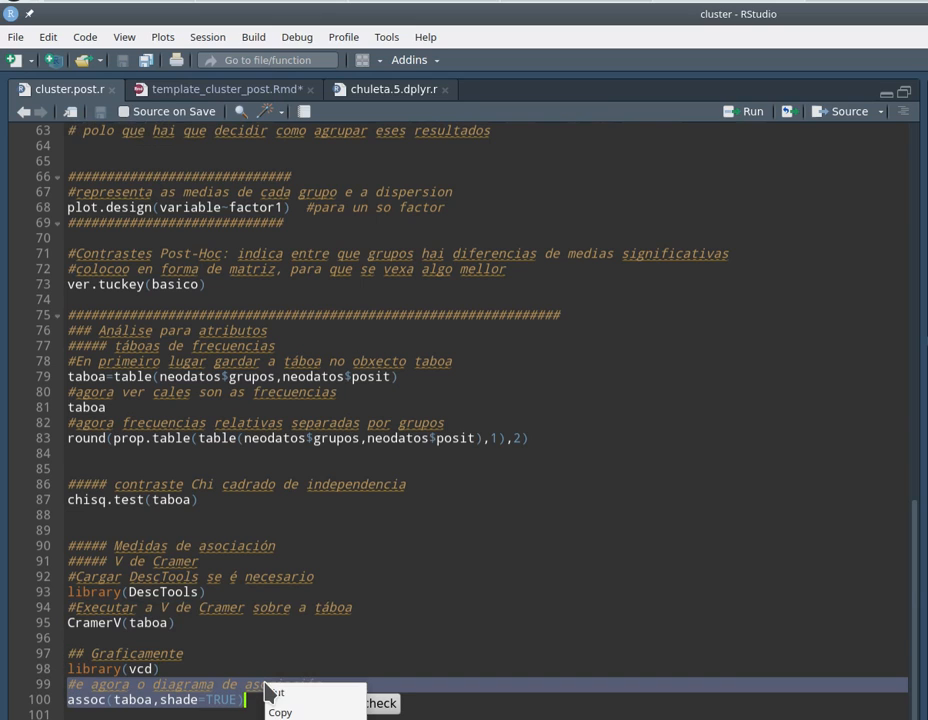
left_click(280, 711)
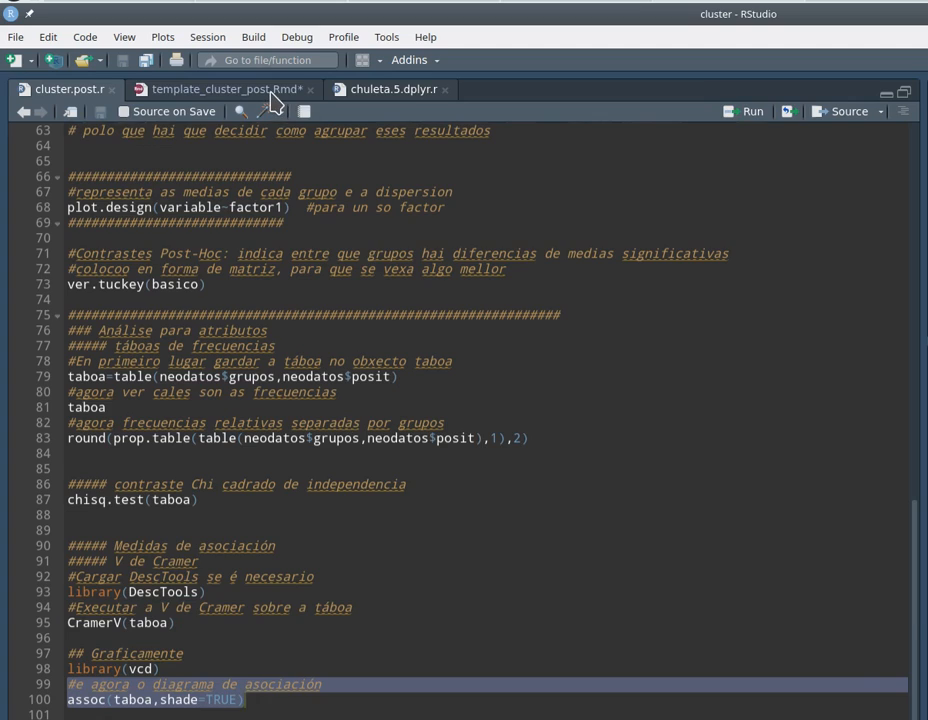
Step: Paste the association diagram code below CramerV(taboa) in template_cluster_post.Rmd and run assoc(taboa,shade=TRUE)
left_click(200, 88)
left_click(150, 603)
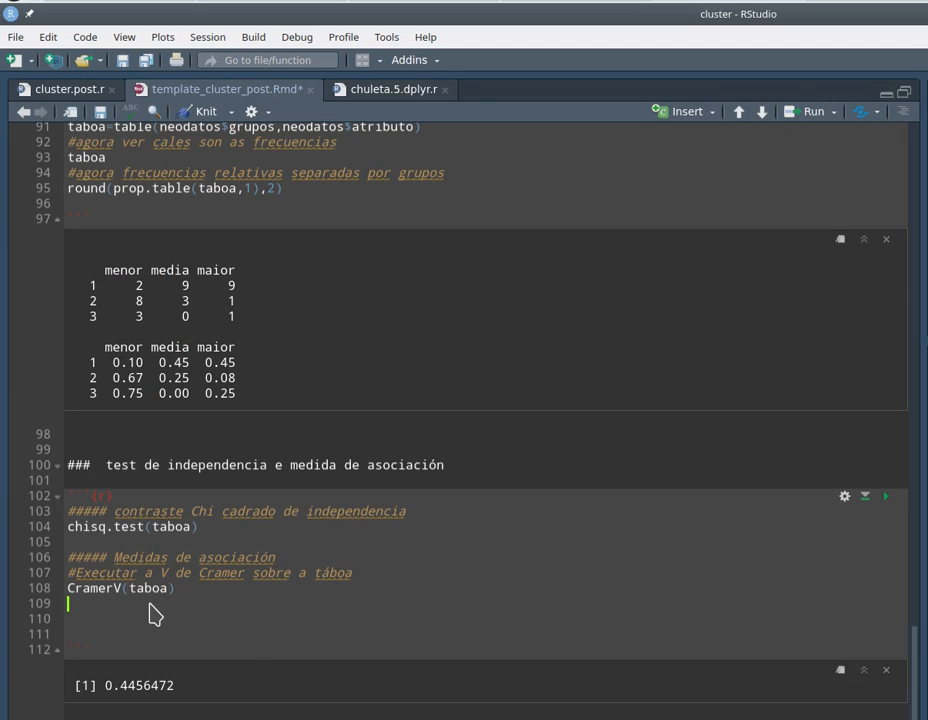
right_click(151, 609)
left_click(166, 655)
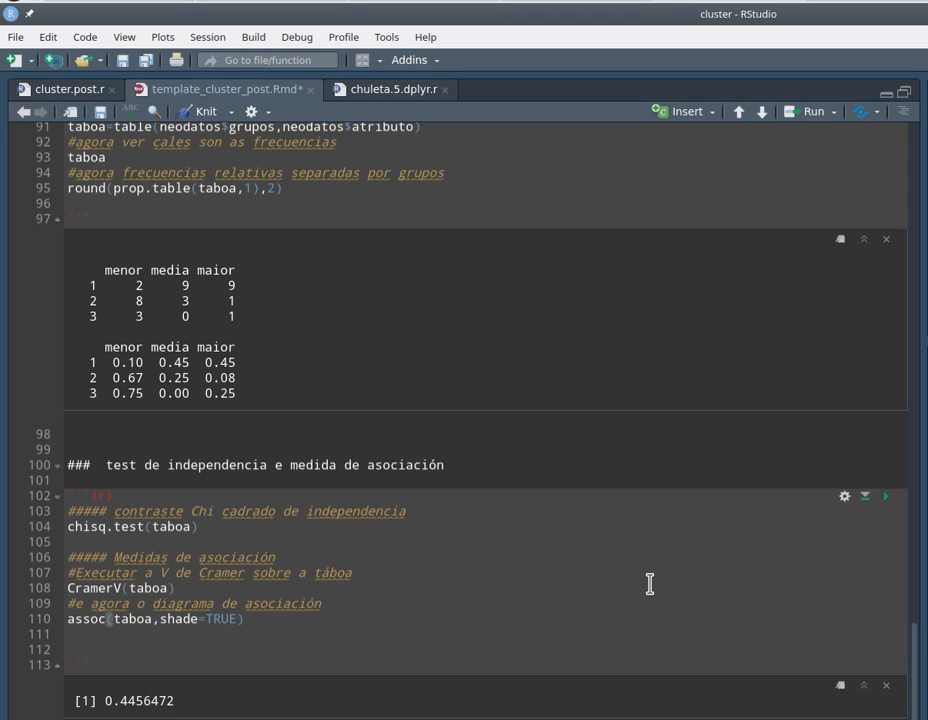
key("ctrl+Return")
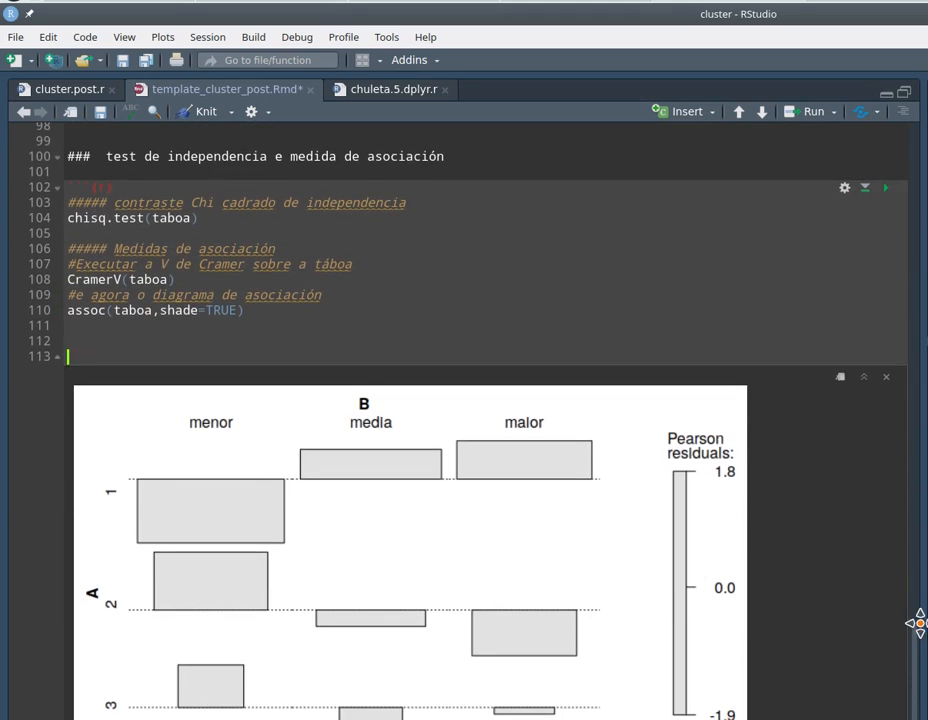
Step: Examine the association diagram of groups against the attribute categories, and clear the chunk's output
scroll(918, 650, "down", 2)
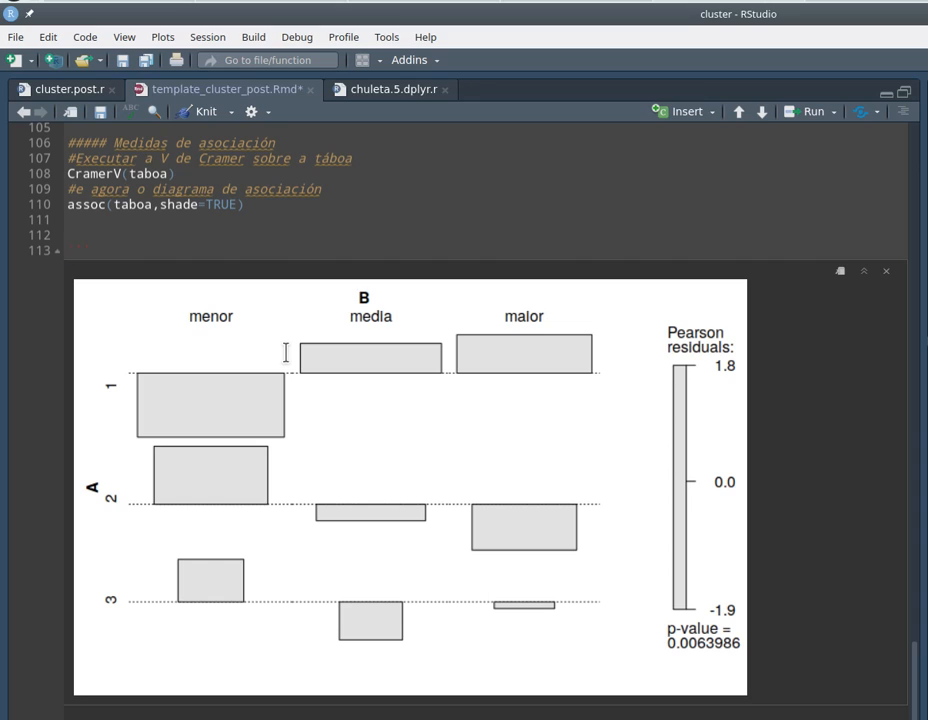
left_click(249, 208)
left_click(886, 272)
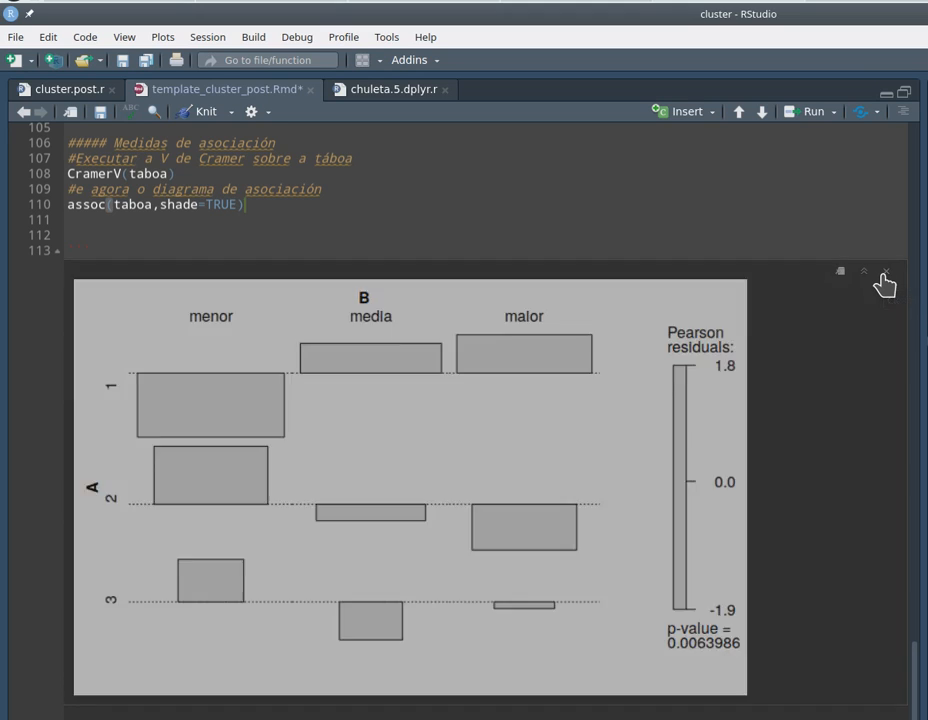